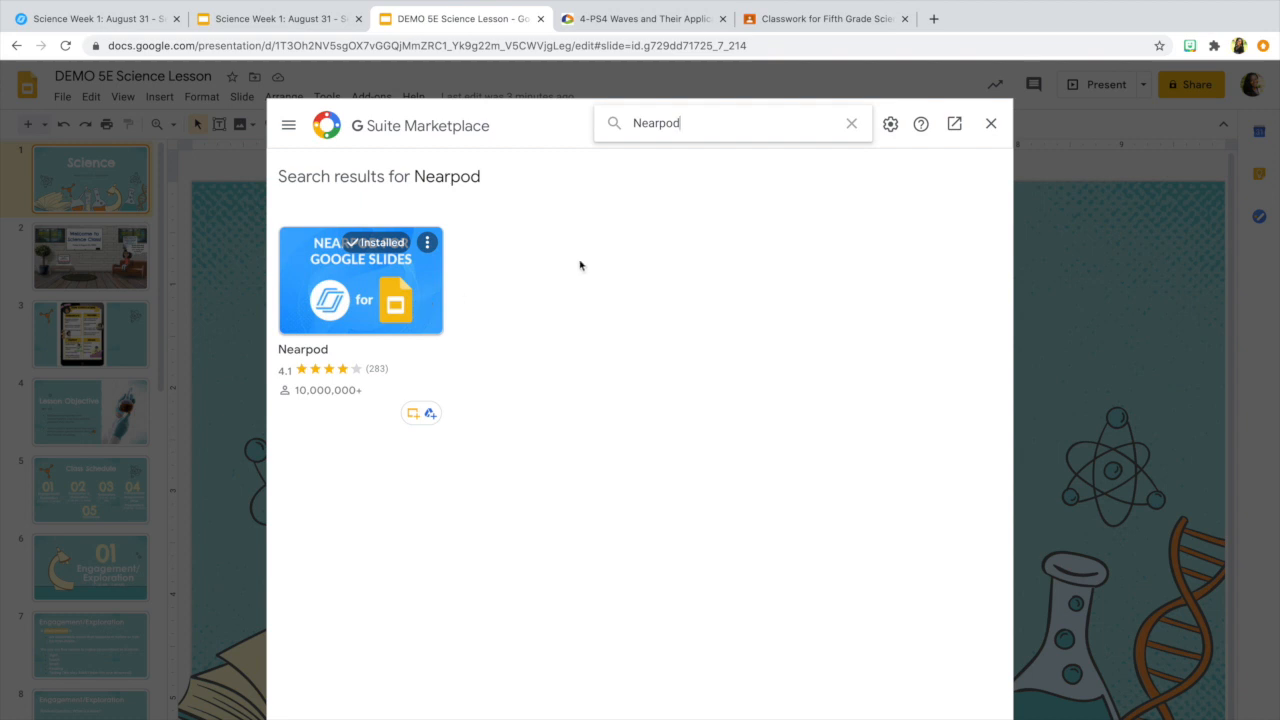
Step: Close the add-on marketplace and view the example poll slide in the Science Week 1 presentation
click(990, 123)
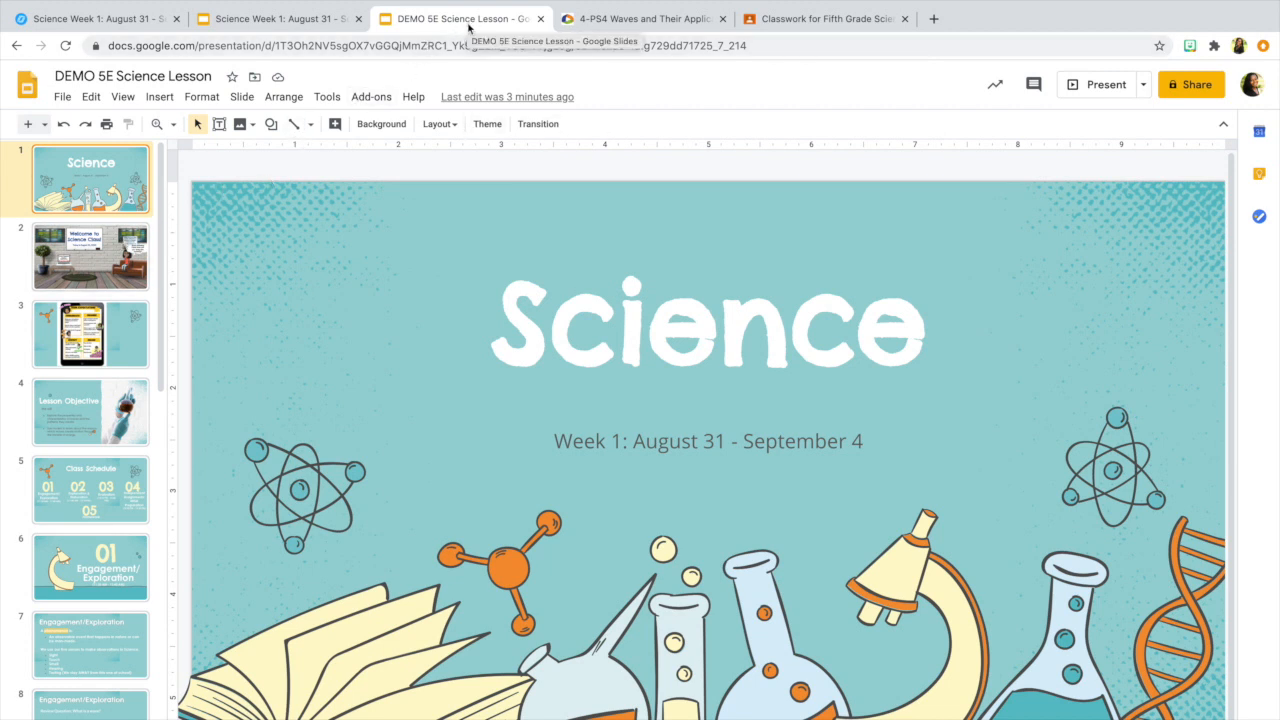
click(312, 20)
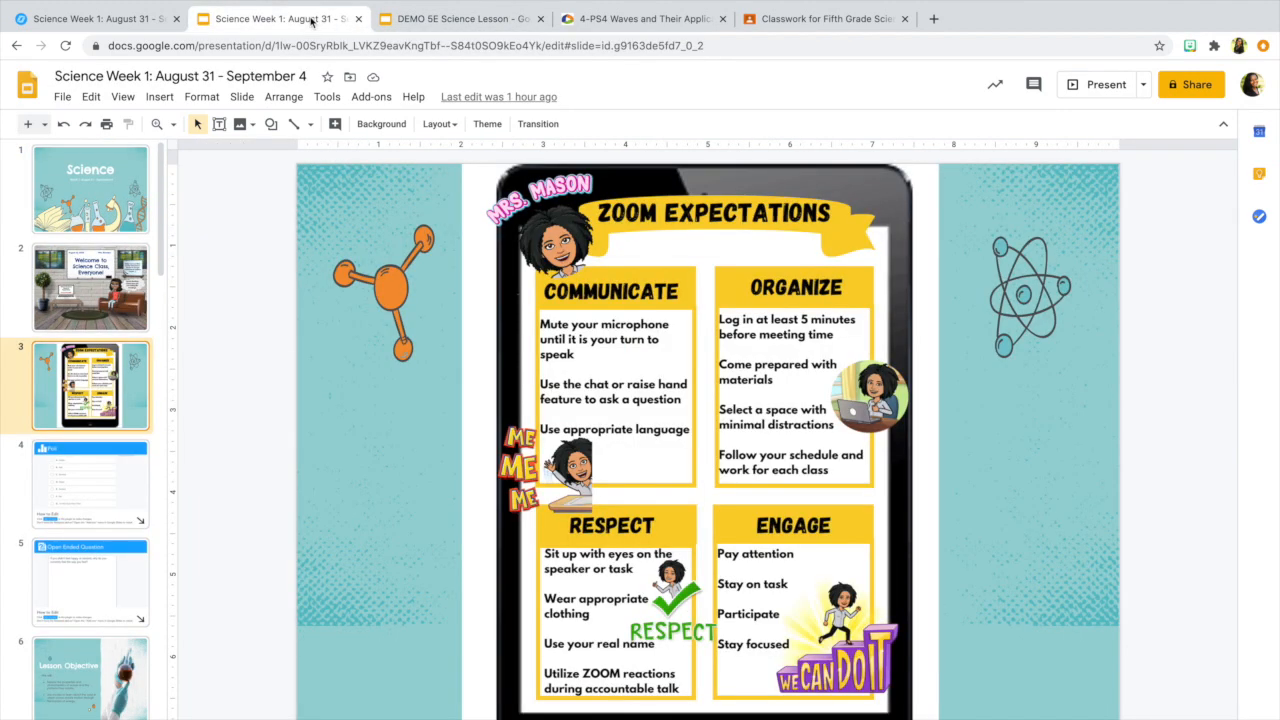
scroll(96, 344, down, 2)
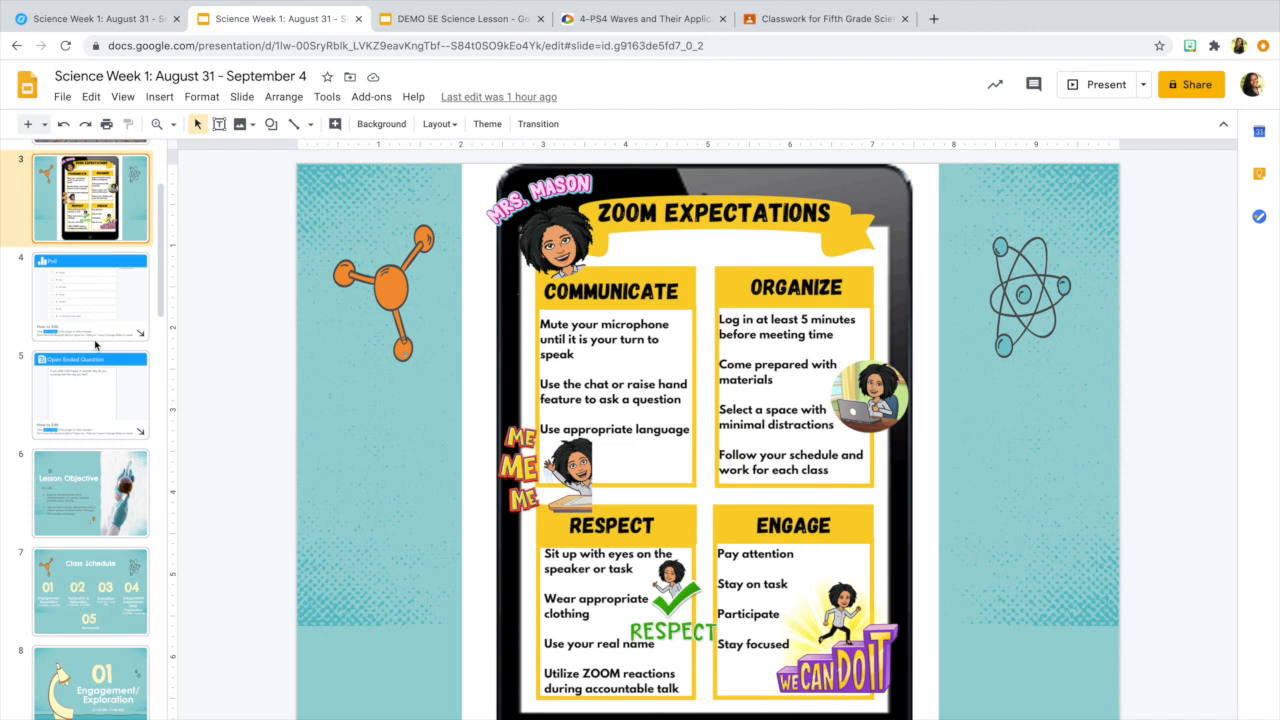
click(115, 283)
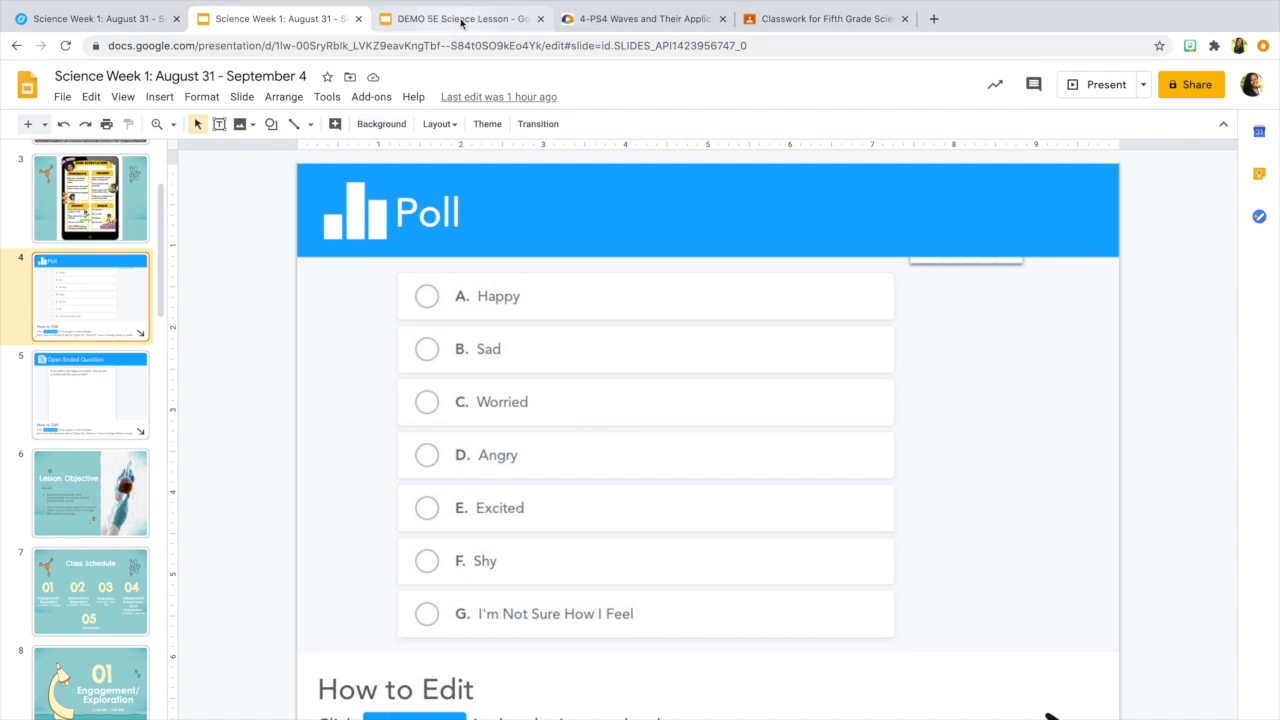
Step: In the DEMO 5E Science Lesson presentation, set the insertion point after the Zoom Expectations slide and open the Nearpod add-on
click(460, 20)
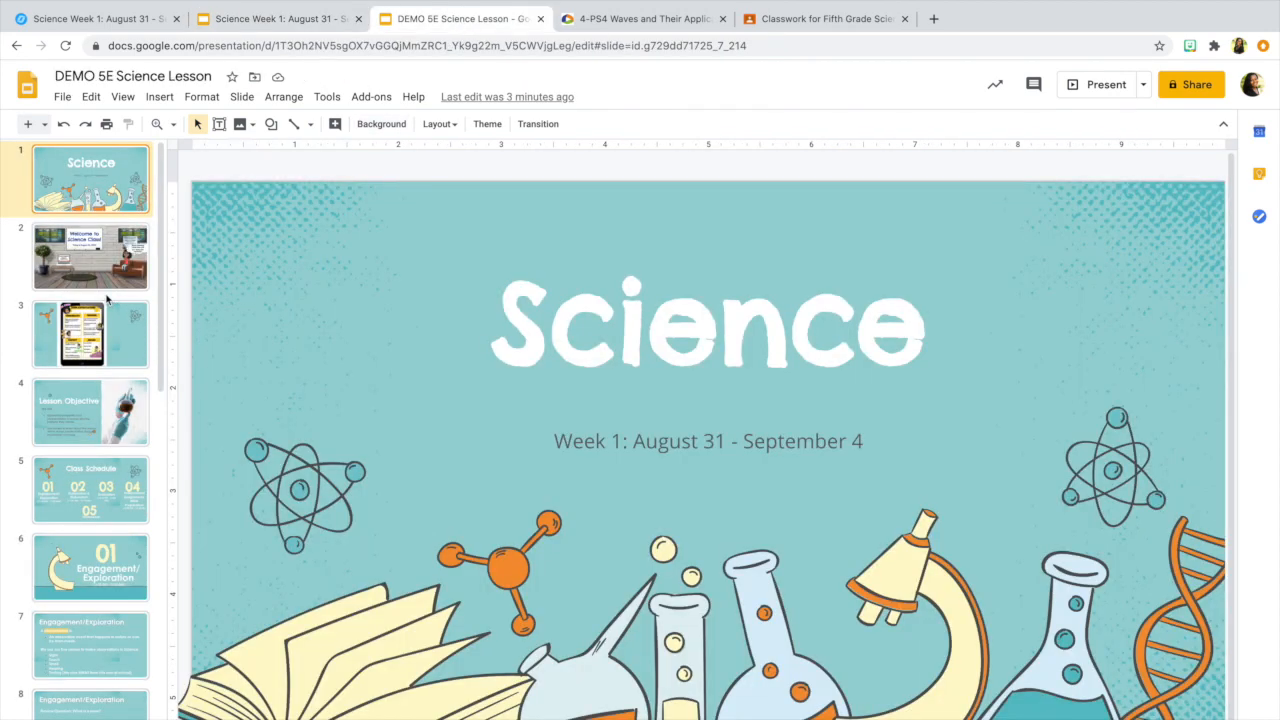
click(87, 375)
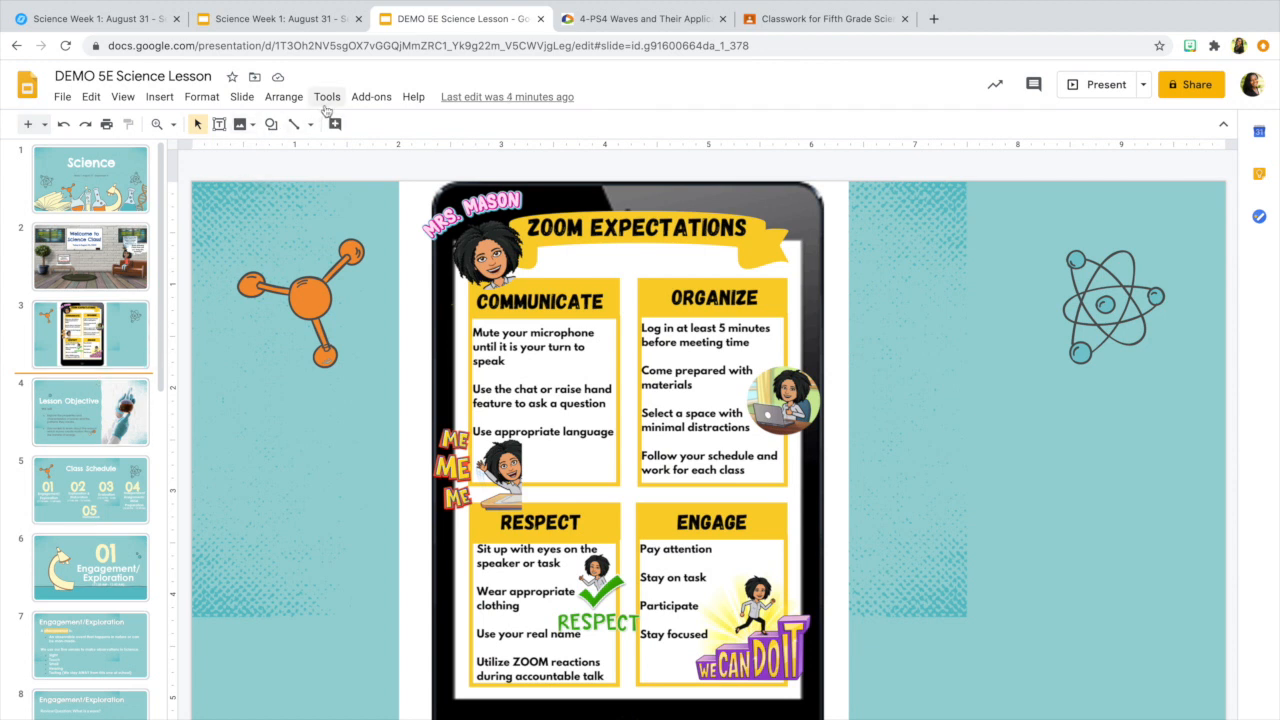
click(368, 98)
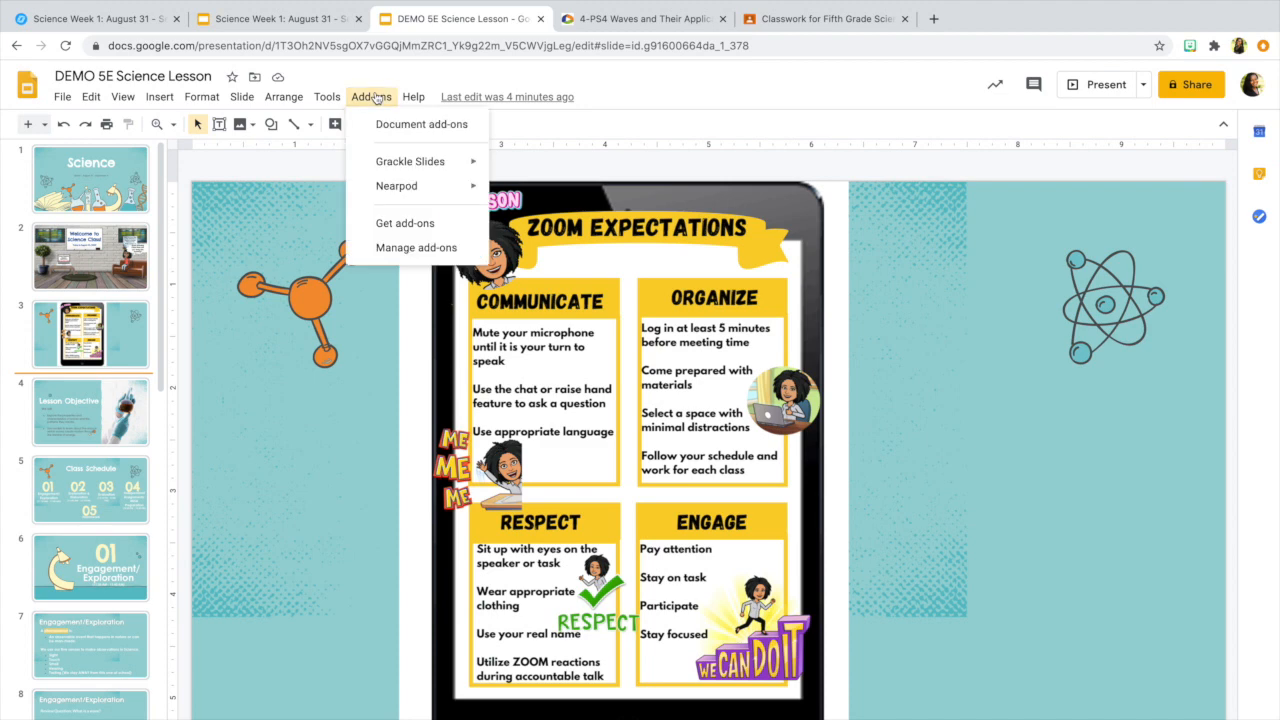
click(547, 194)
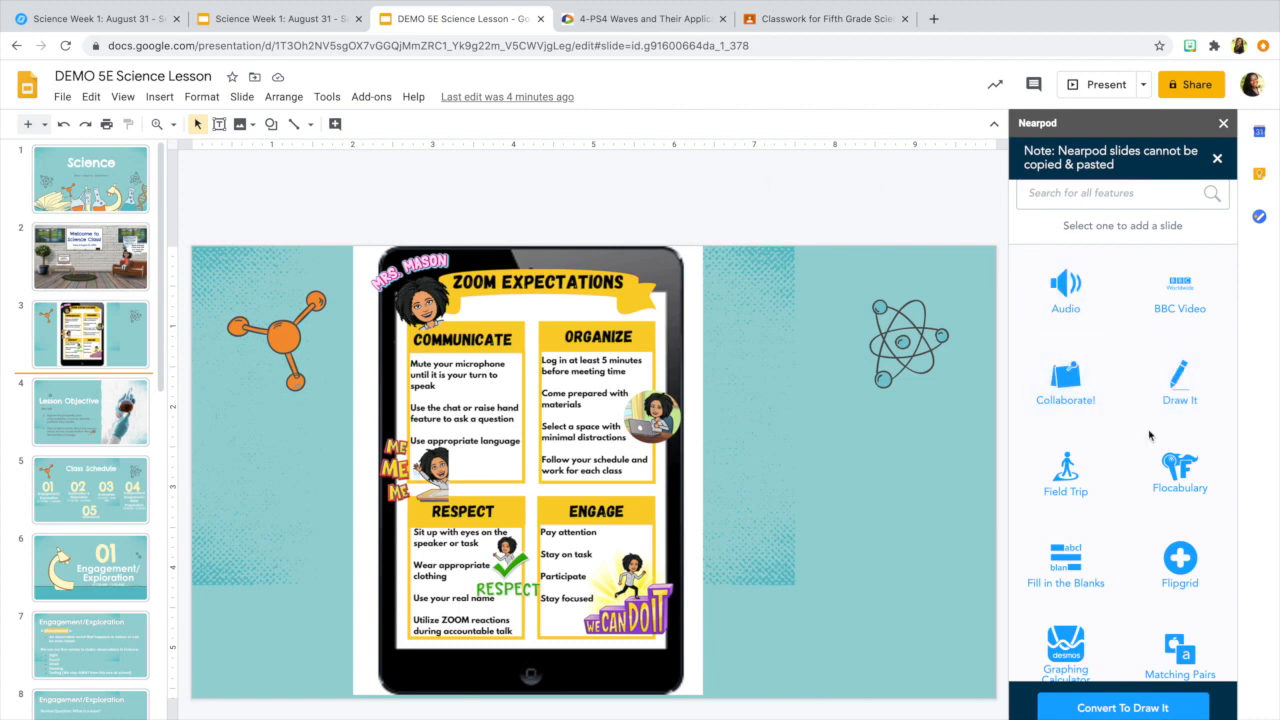
Step: Start a Nearpod Poll slide with the question "How are you feeling this morning?"
scroll(1145, 420, down, 3)
scroll(1150, 434, down, 3)
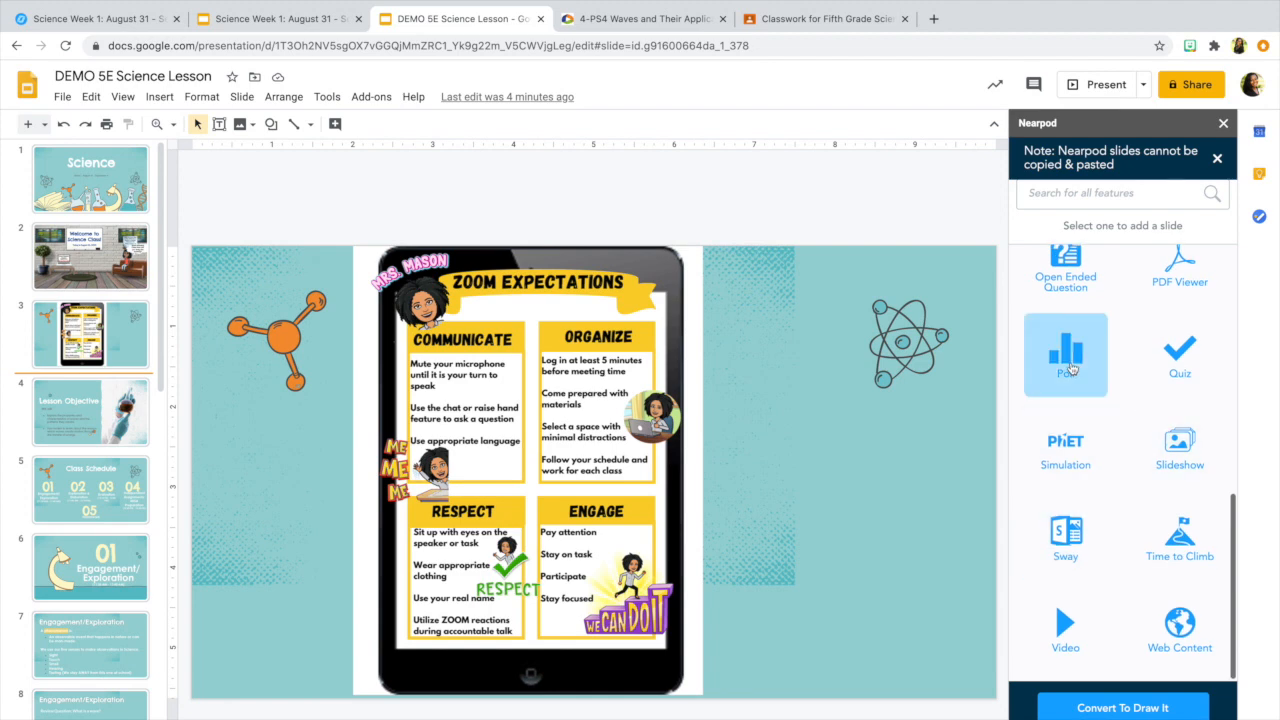
click(1068, 368)
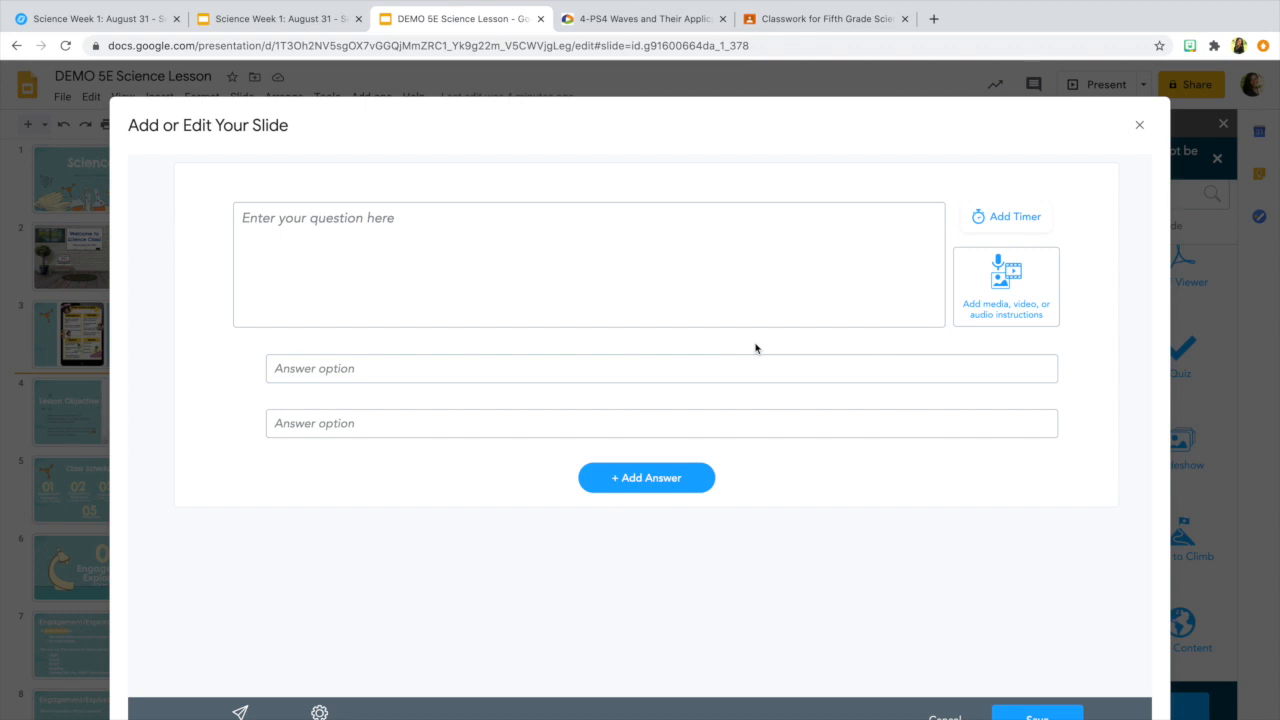
click(730, 261)
text(How are you feeling this morning?)
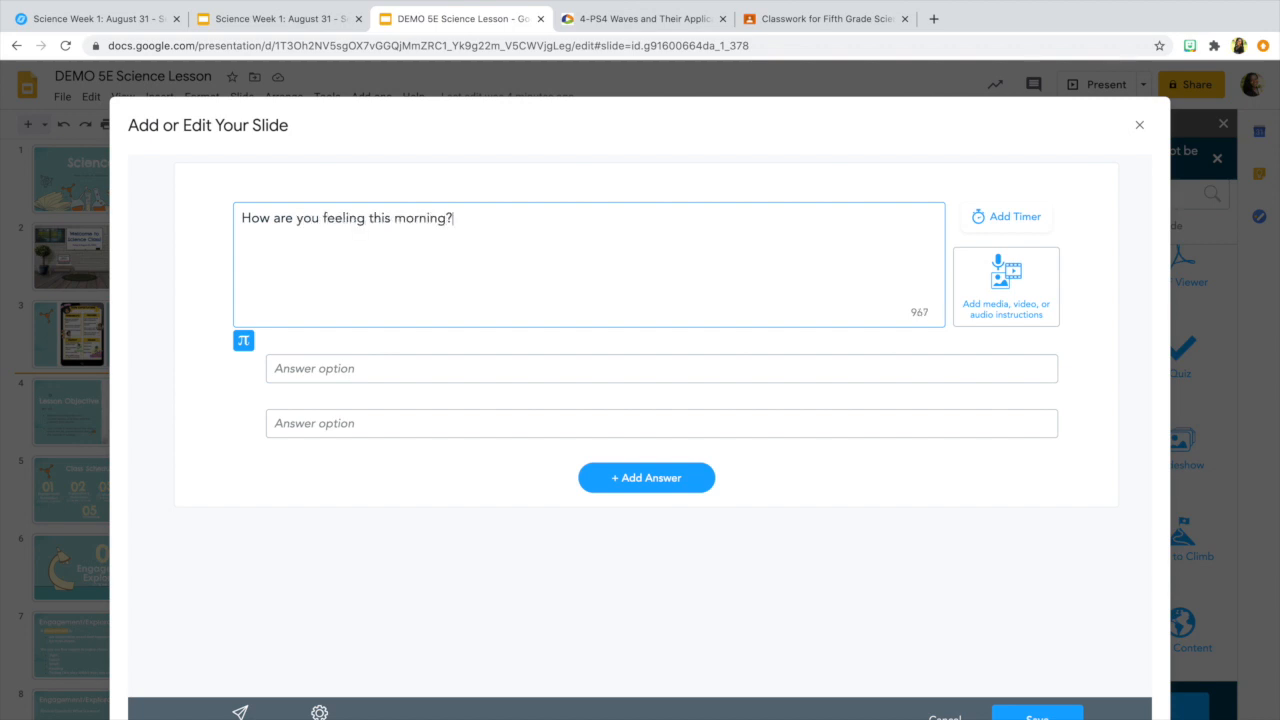
Step: Add an activity timer of 00 minutes and 30 seconds to the poll
click(1007, 216)
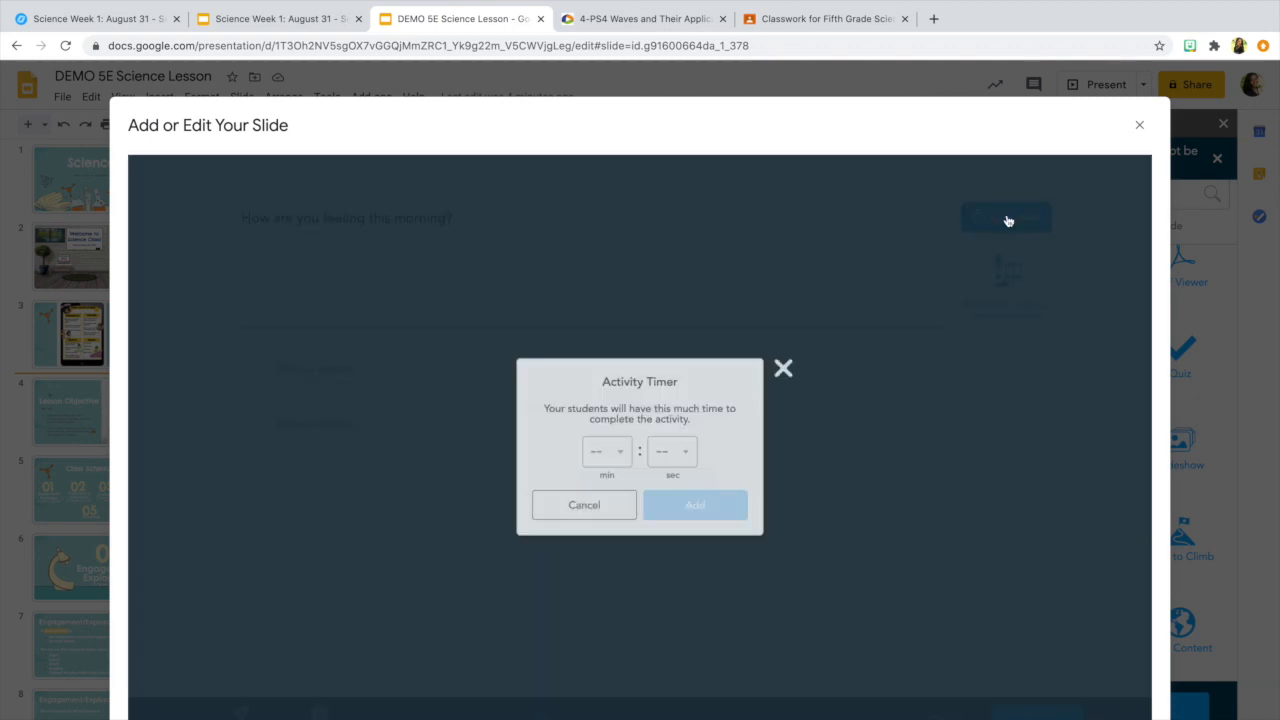
click(616, 460)
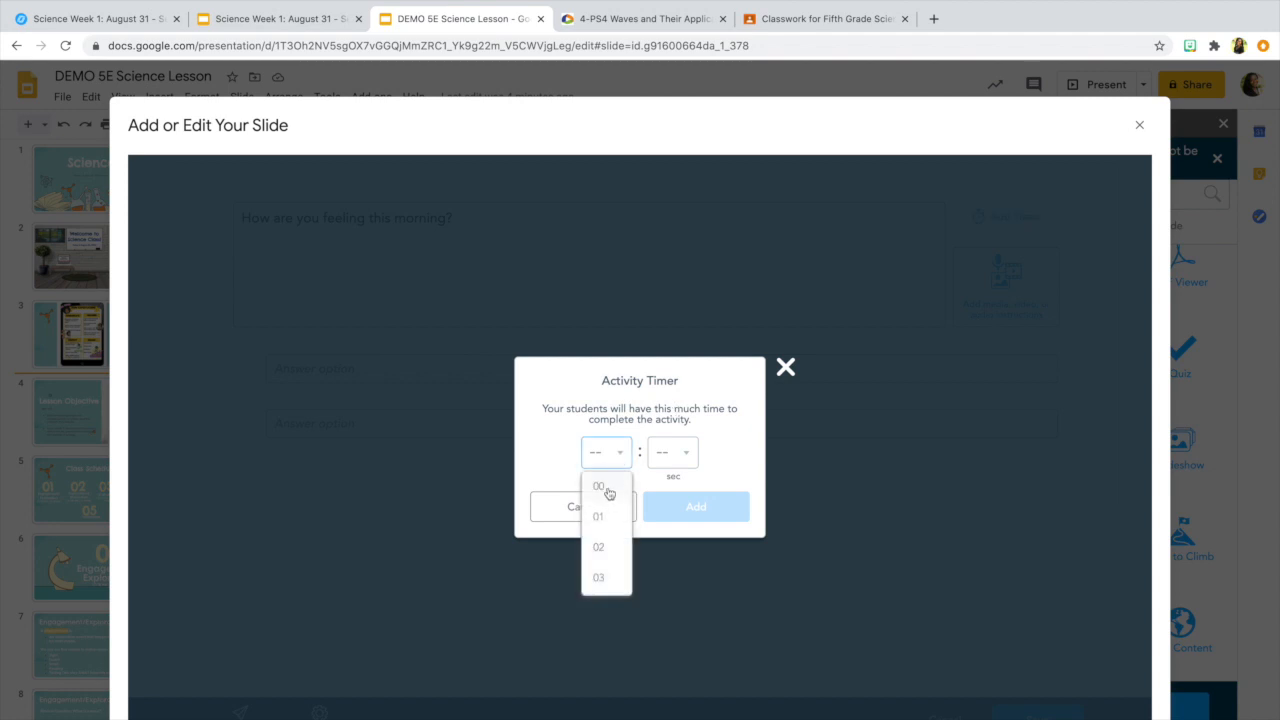
click(607, 491)
click(666, 465)
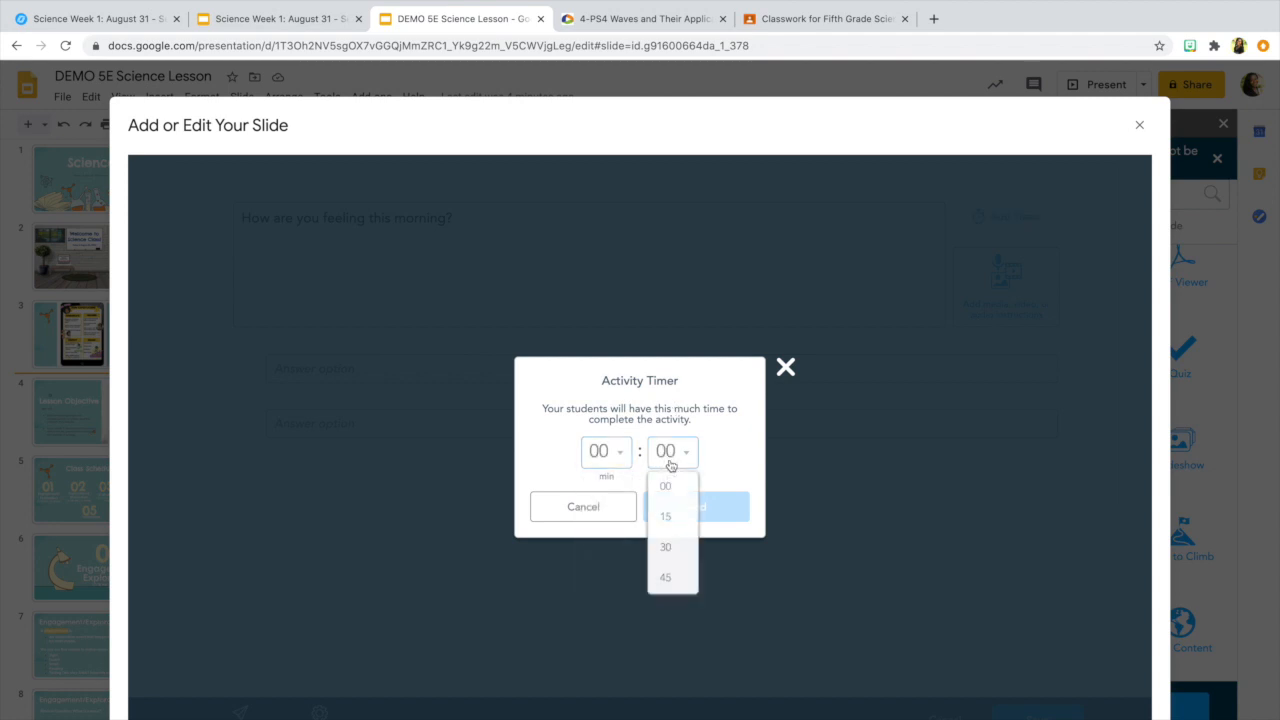
click(668, 548)
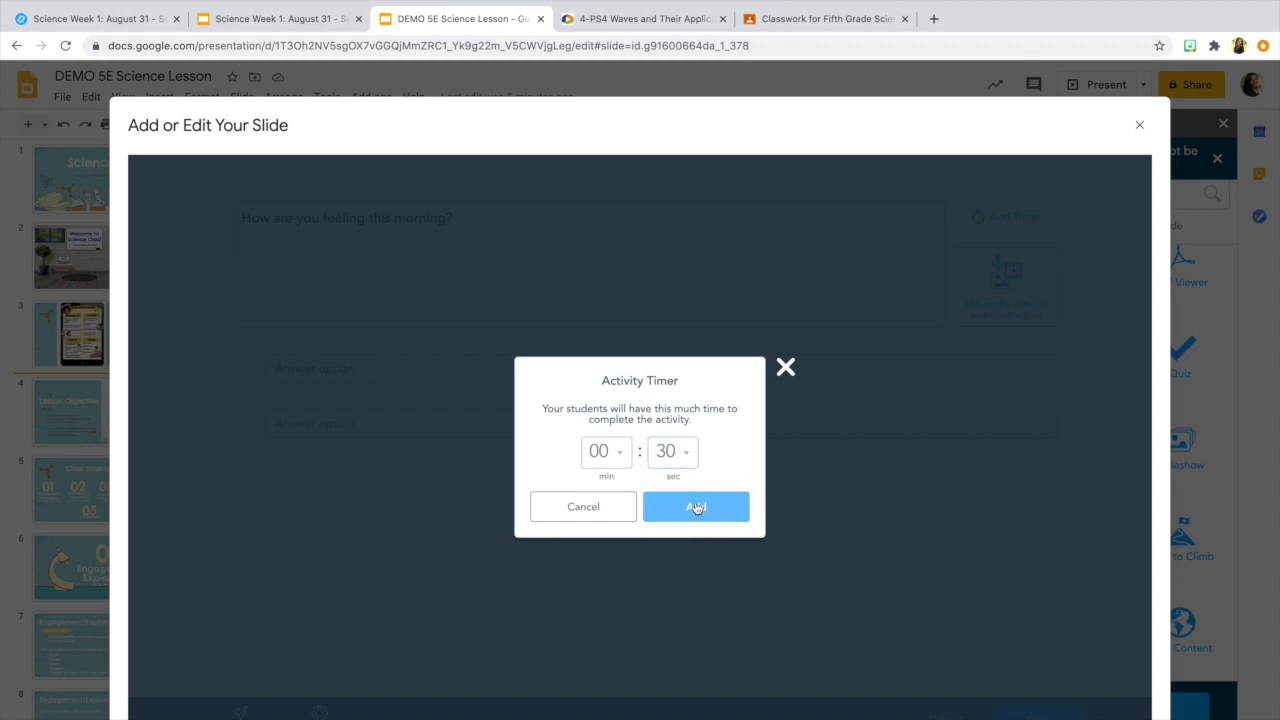
click(696, 507)
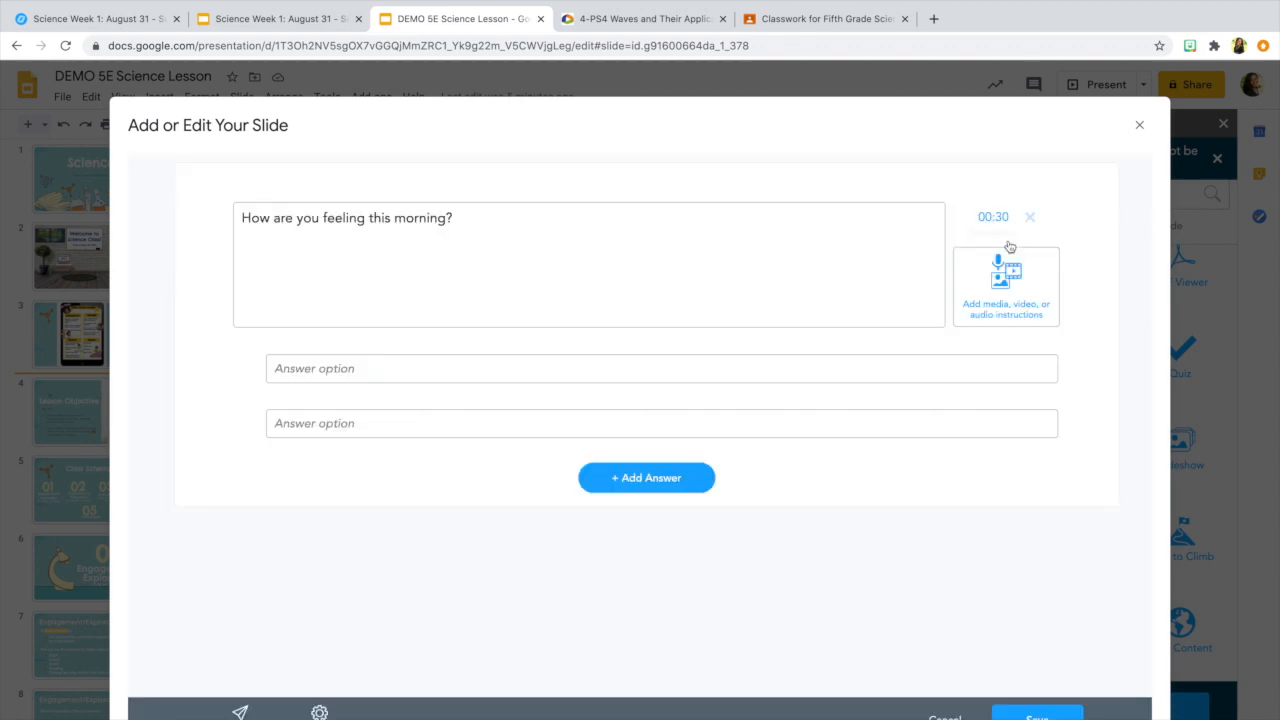
Step: Search images for "feeling" and attach the blue-headed emoji feelings chart to the poll question
click(1010, 280)
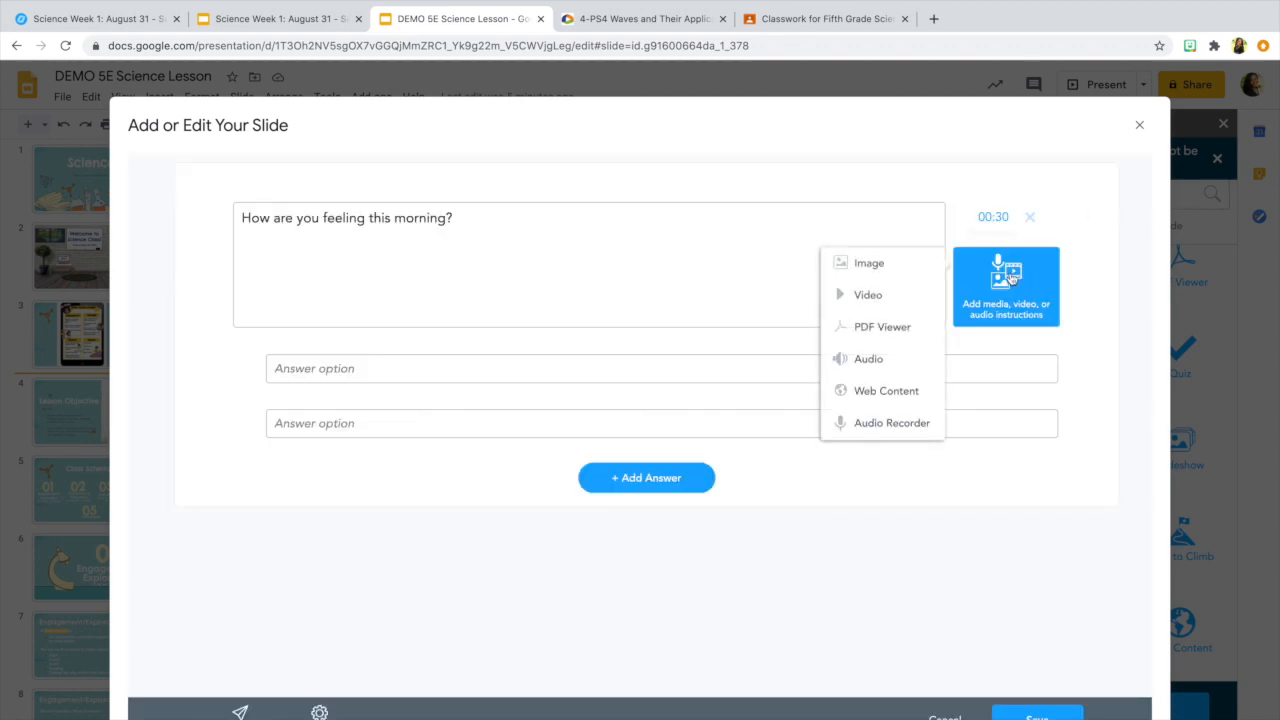
click(900, 263)
click(635, 296)
text(feeling)
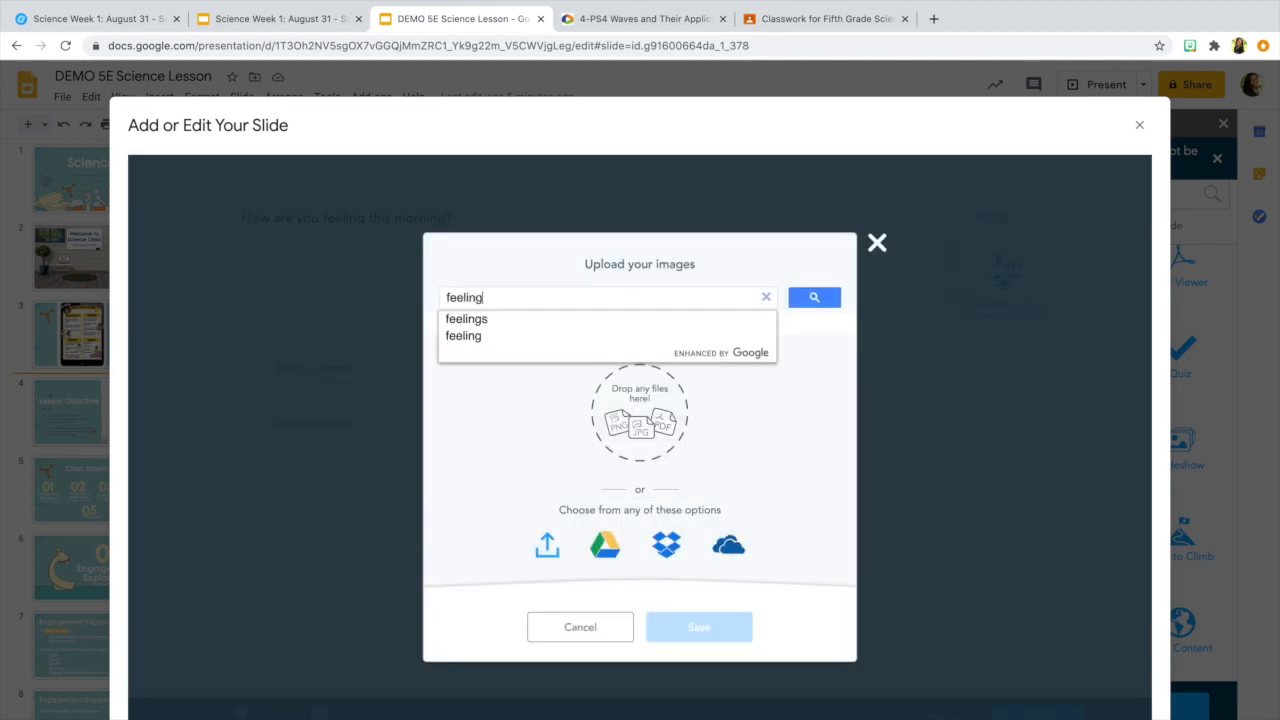
key(Return)
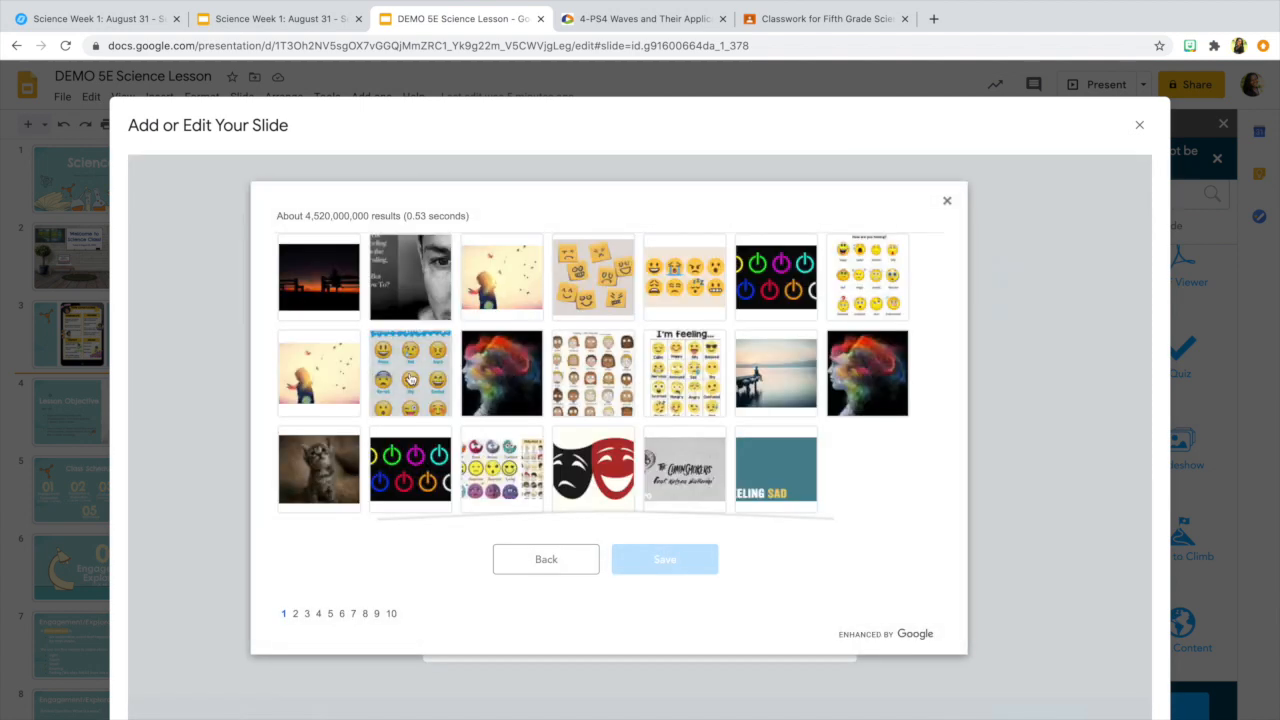
click(410, 379)
click(689, 567)
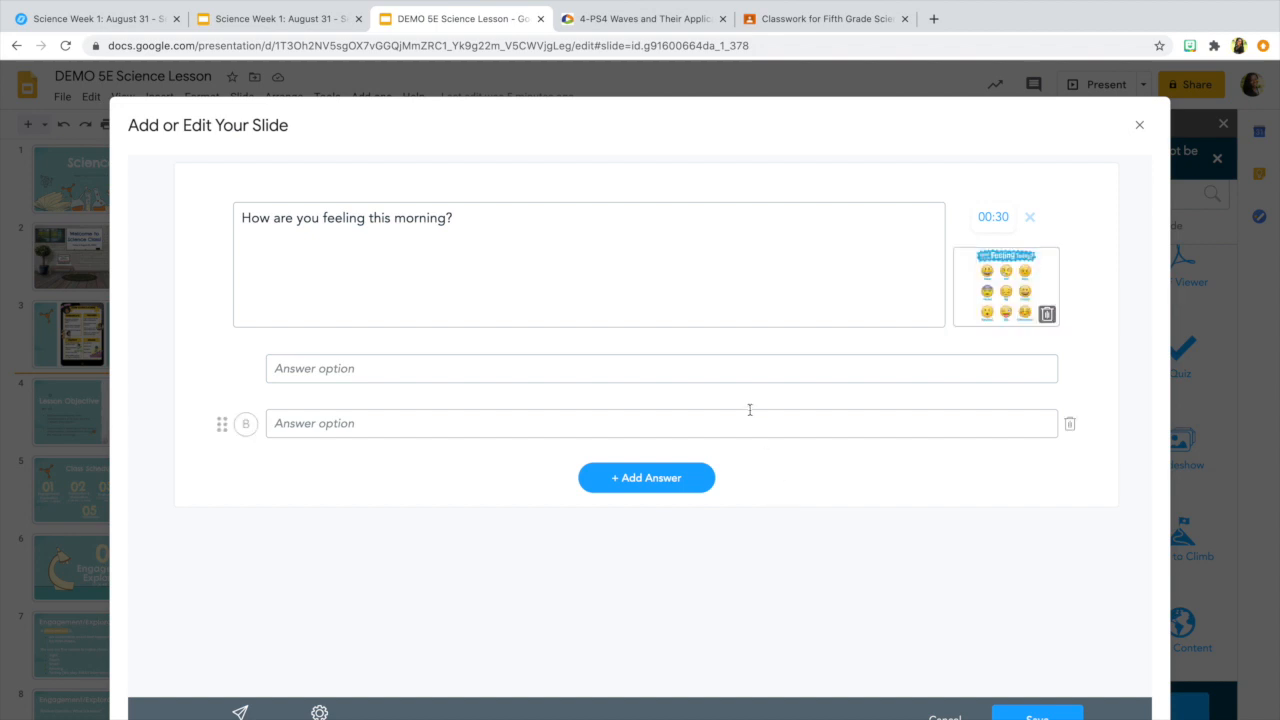
Step: Enter "Happy", "Sad" and "Worried" as the first three poll answers
click(620, 370)
text(Happy)
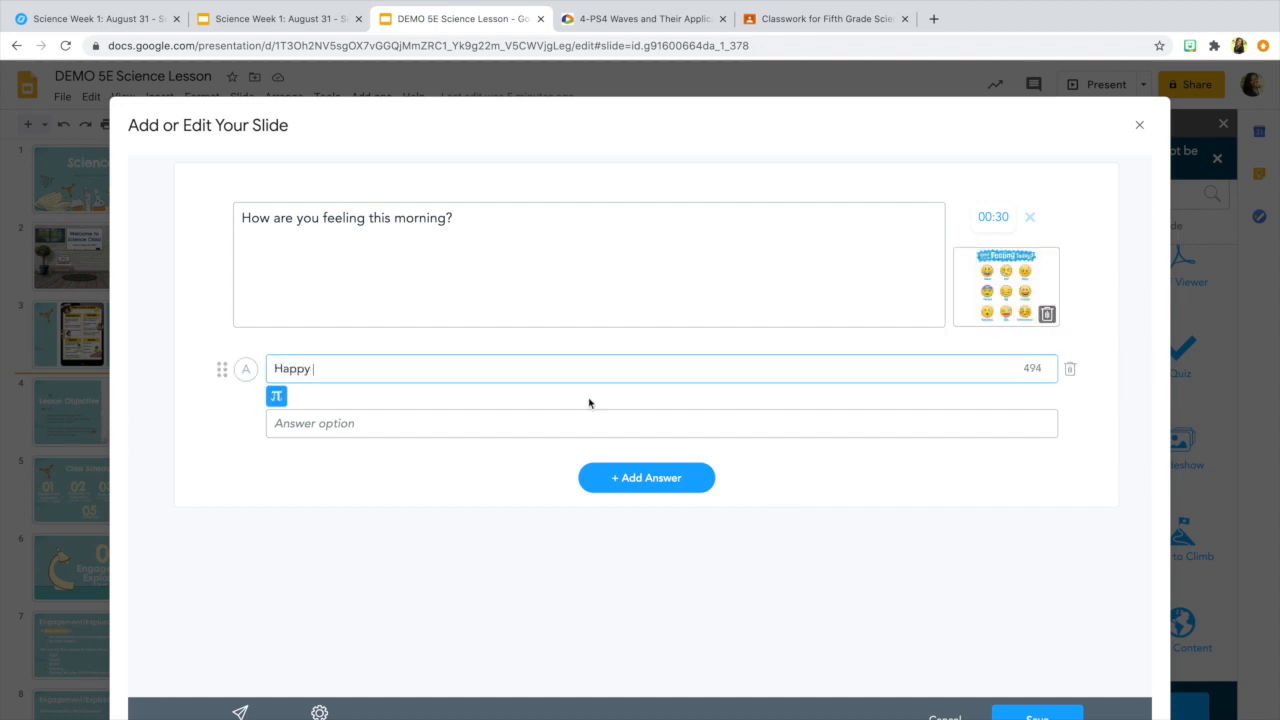
click(449, 423)
text(Sad)
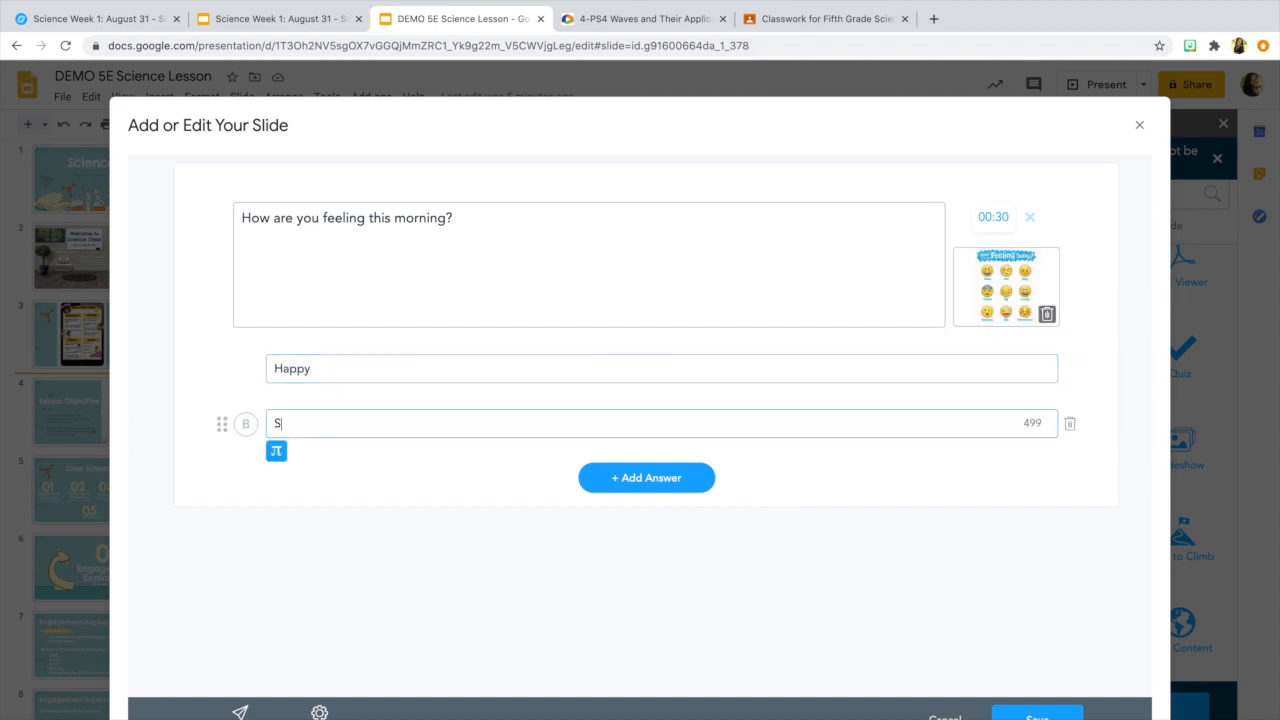
click(627, 481)
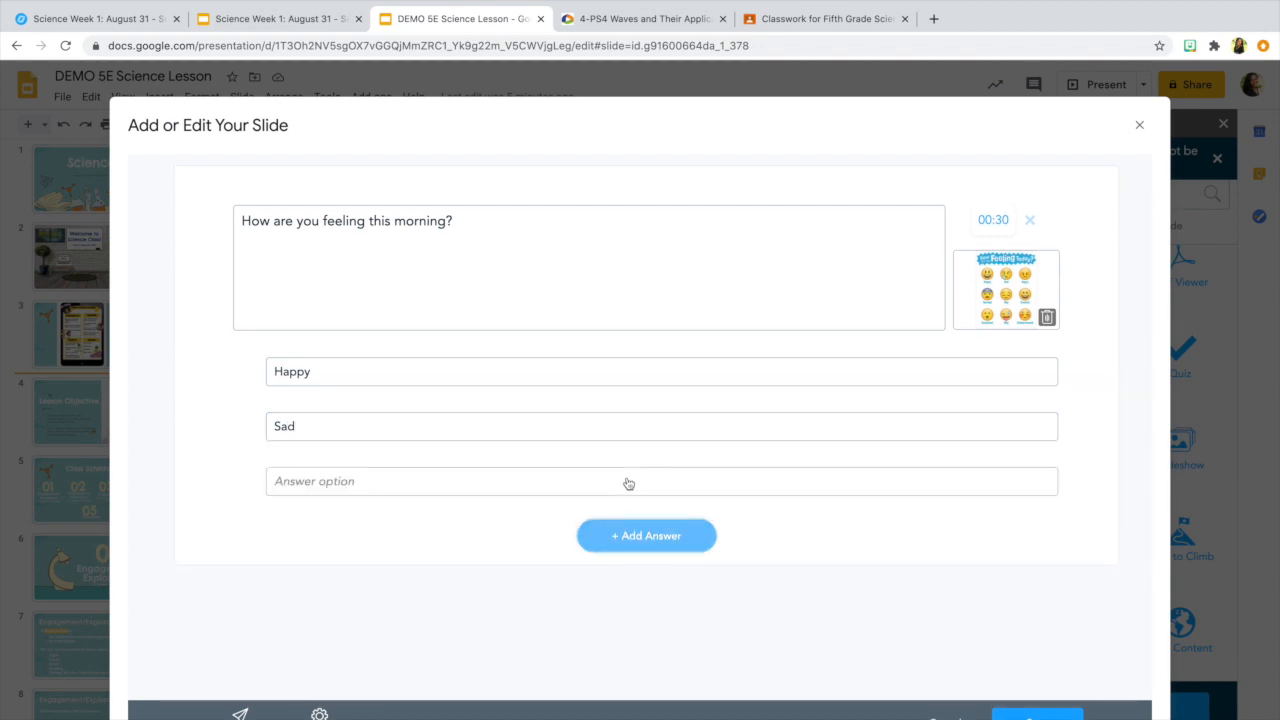
click(605, 483)
text(Worried)
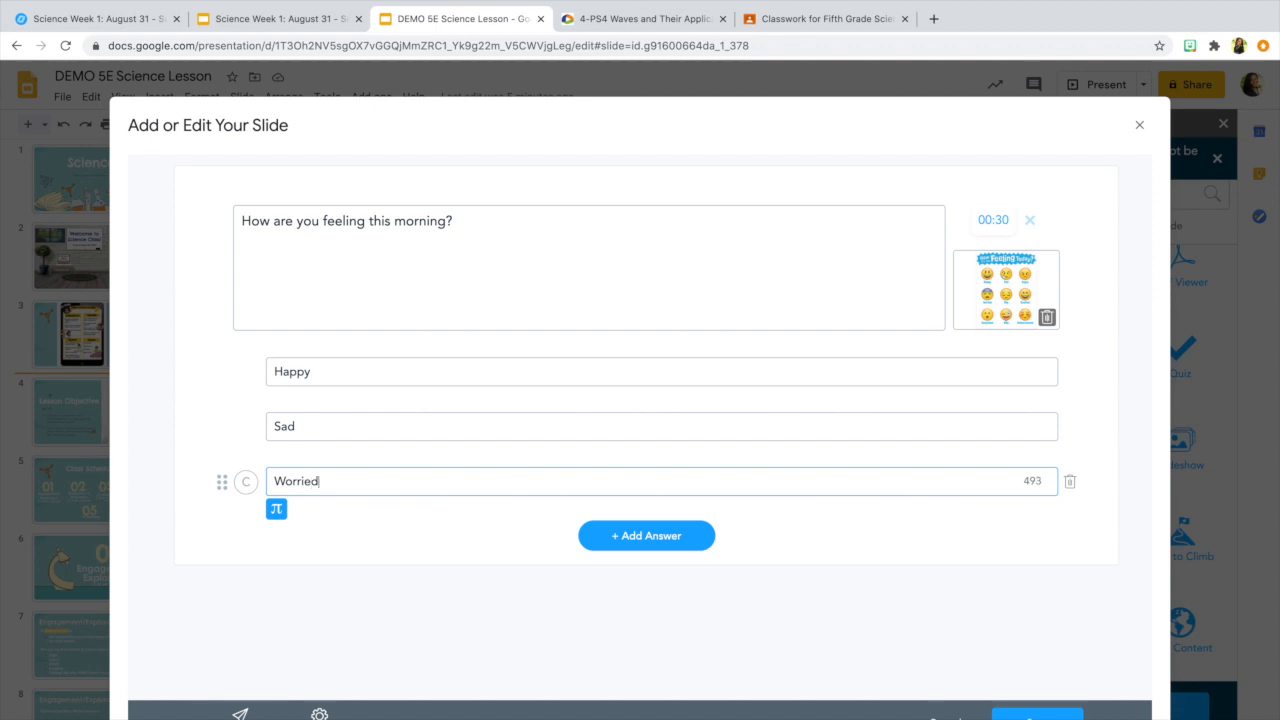
Step: Add "Excited" and "Angry" as the fourth and fifth poll answers
click(625, 535)
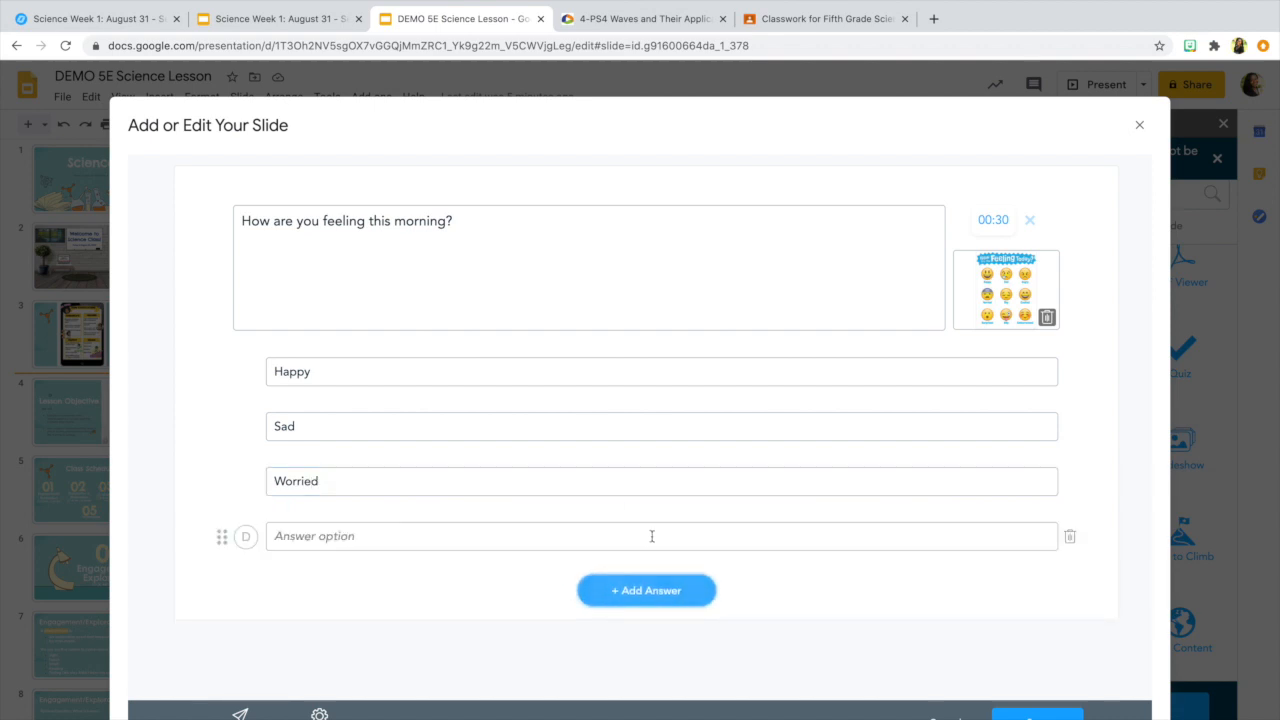
click(581, 537)
text(Excited)
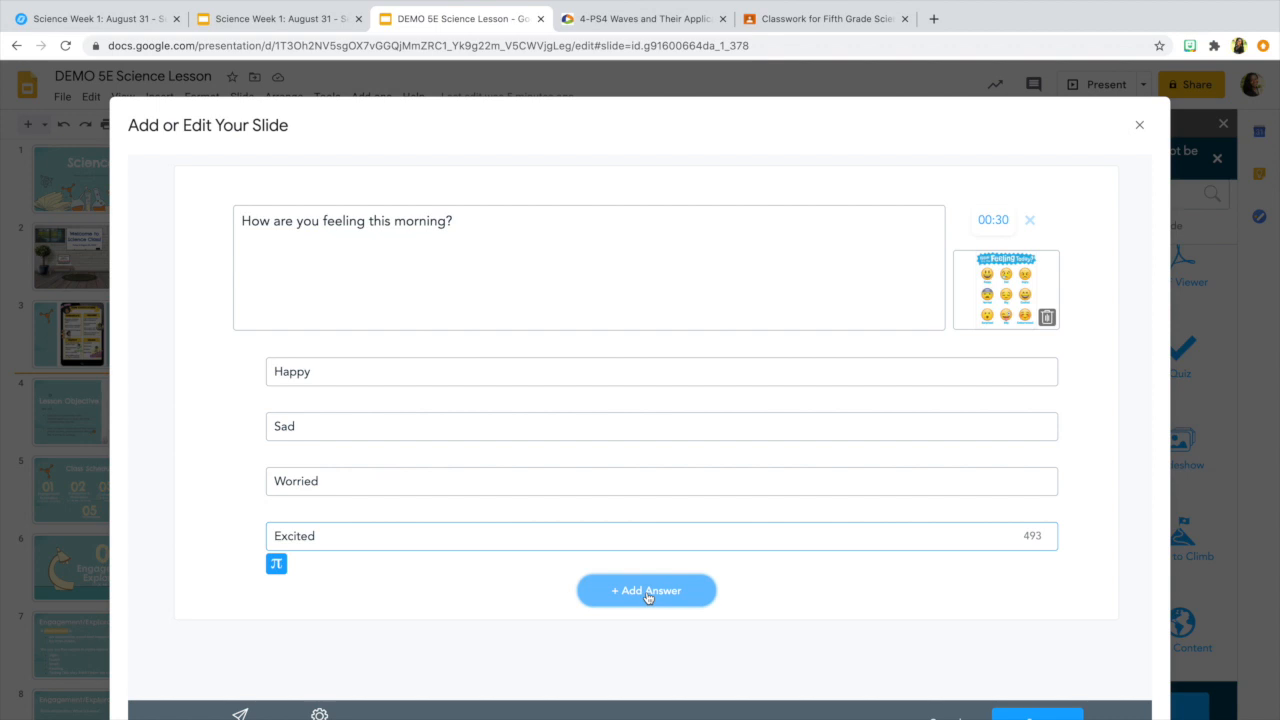
click(631, 580)
click(502, 591)
text(Angry)
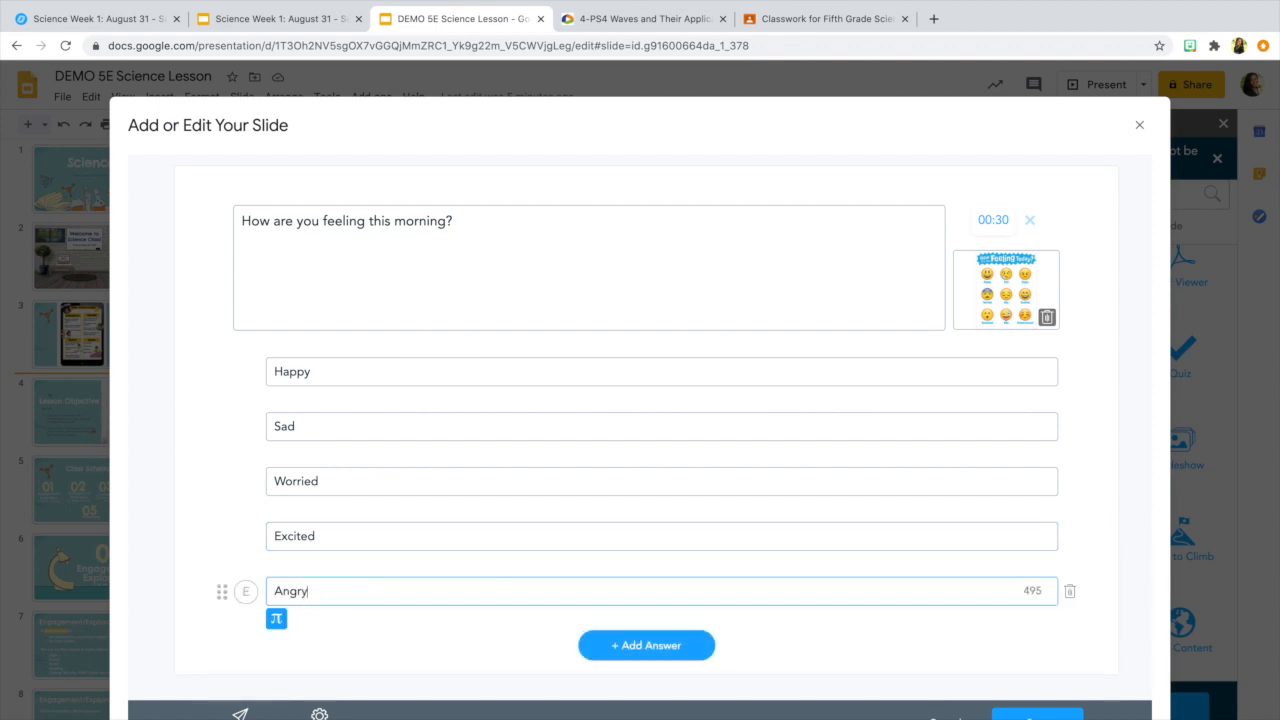
Step: Add "I'm Not Sure" as the sixth poll answer and save the poll slide
click(600, 645)
click(523, 620)
text(I'm Not Sire)
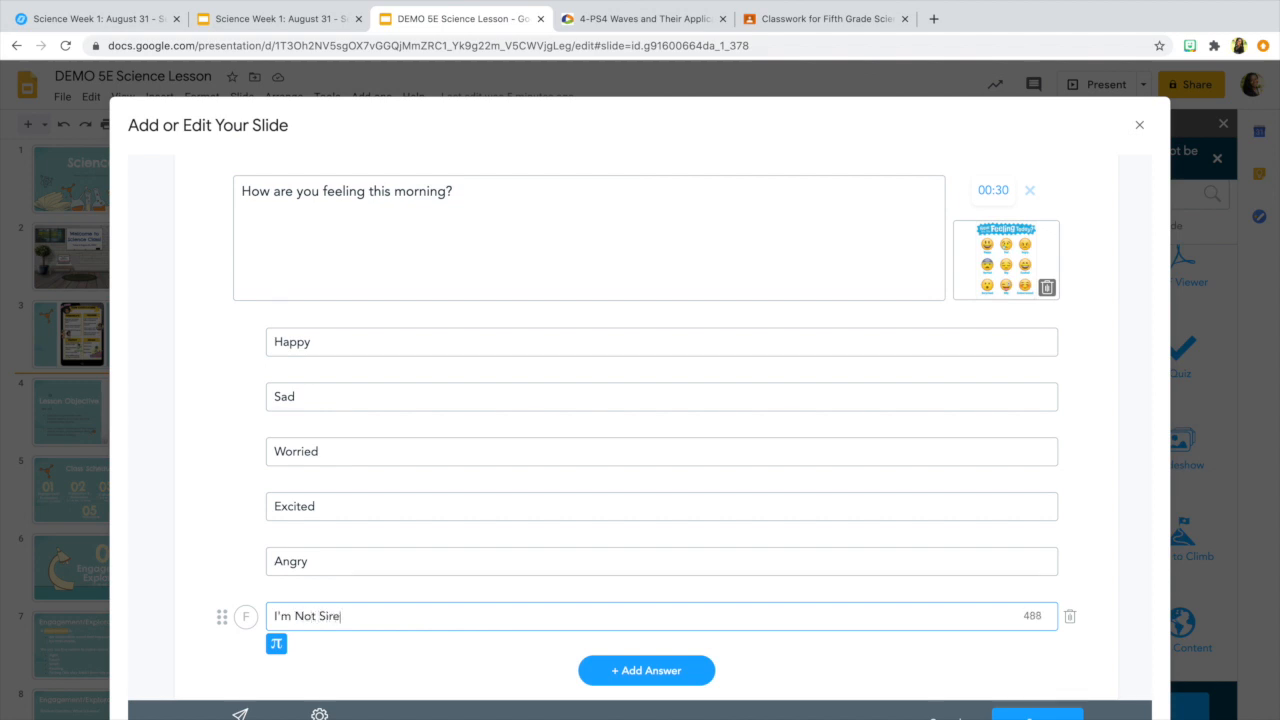
key(BackSpace)
key(BackSpace)
key(BackSpace)
text(ure)
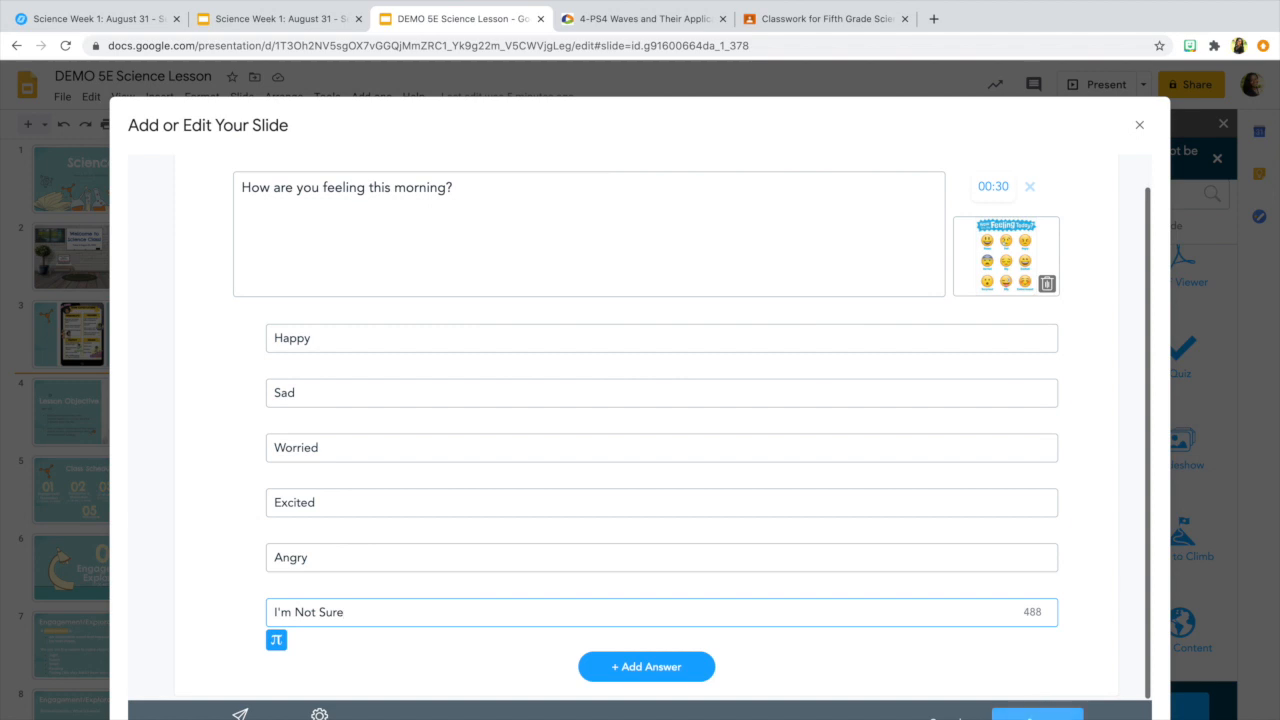
click(1037, 714)
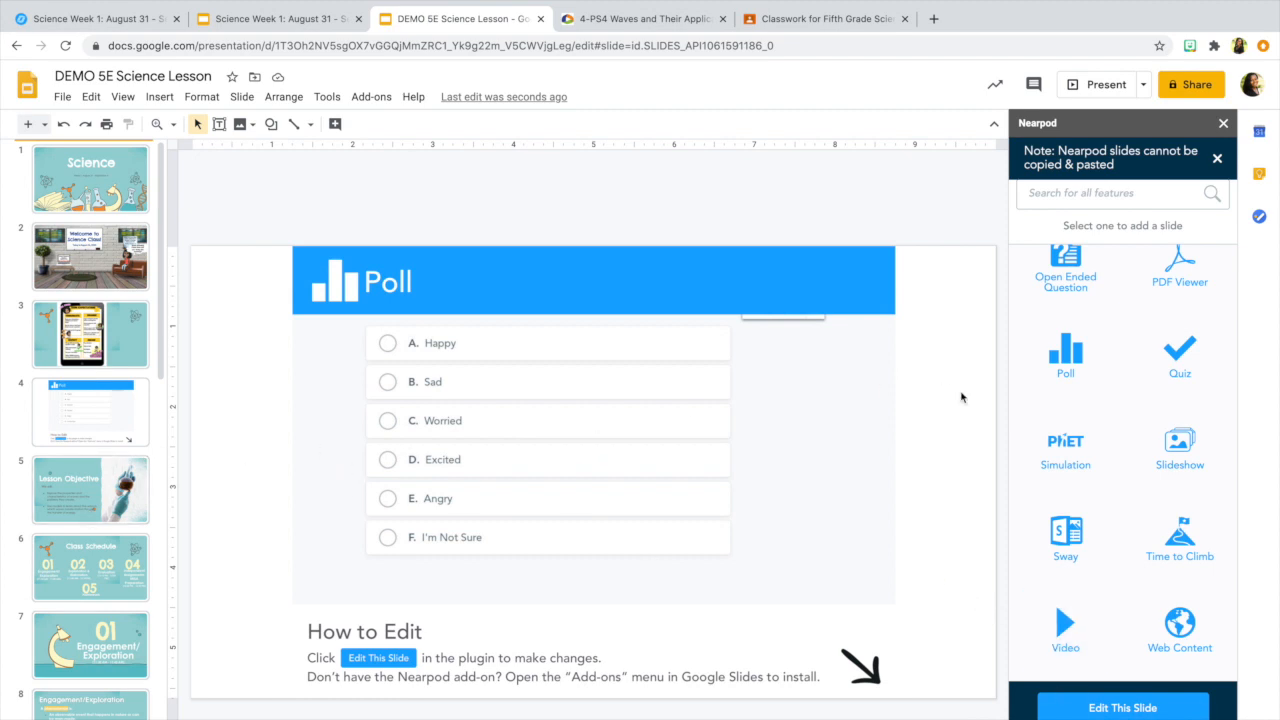
Step: Start a Nearpod open-ended question reading "If you don't feel excited or happy, why do you currently feel the way you feel?"
scroll(1137, 372, up, 1)
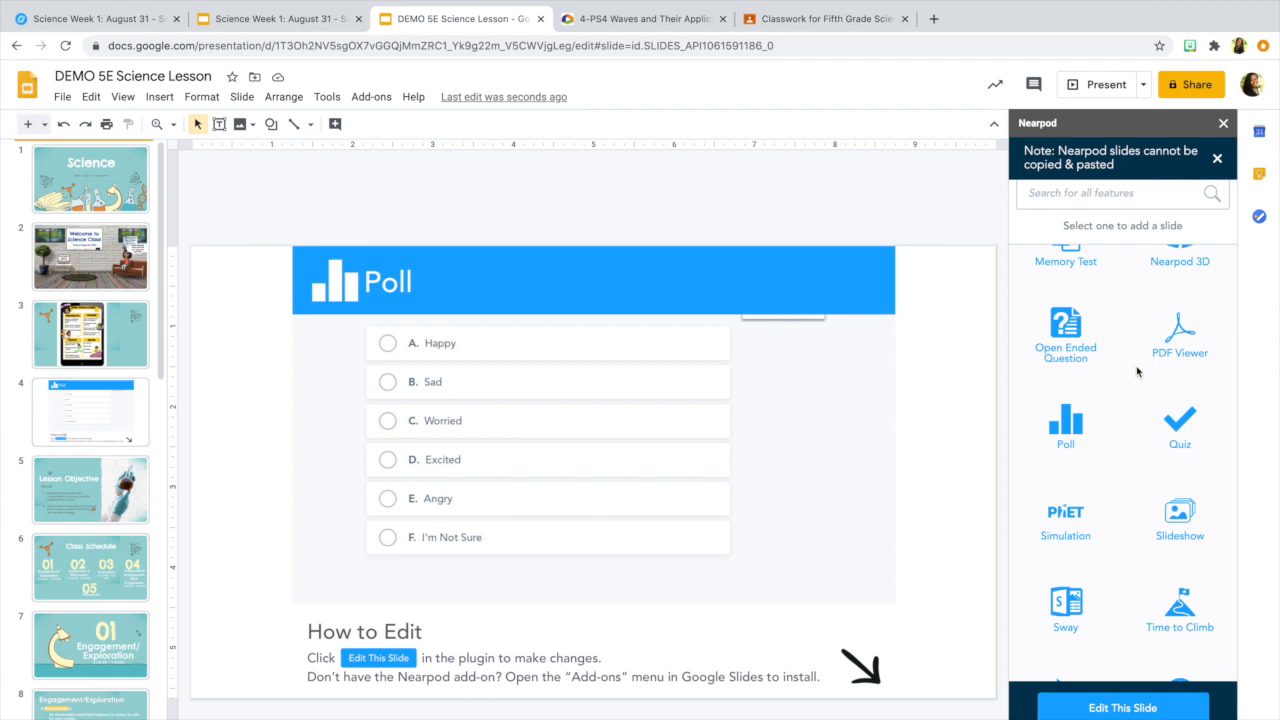
click(1075, 344)
text(If )
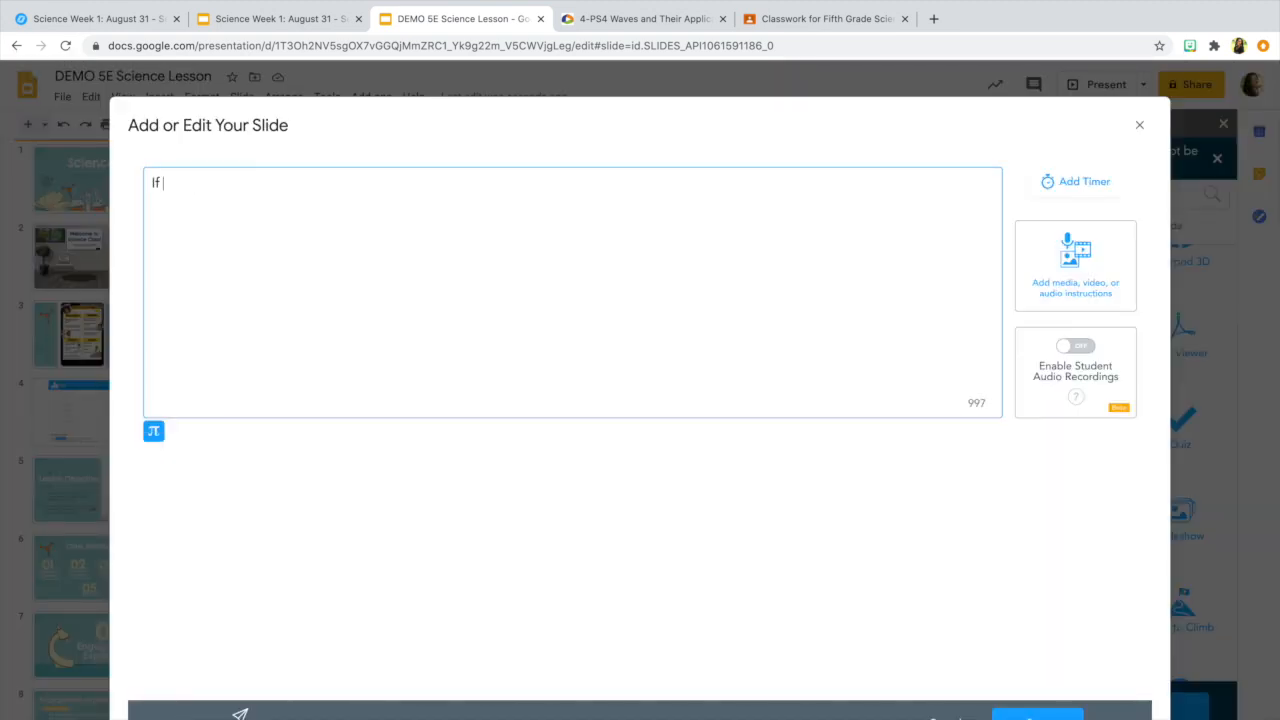
text(you don't feel exc)
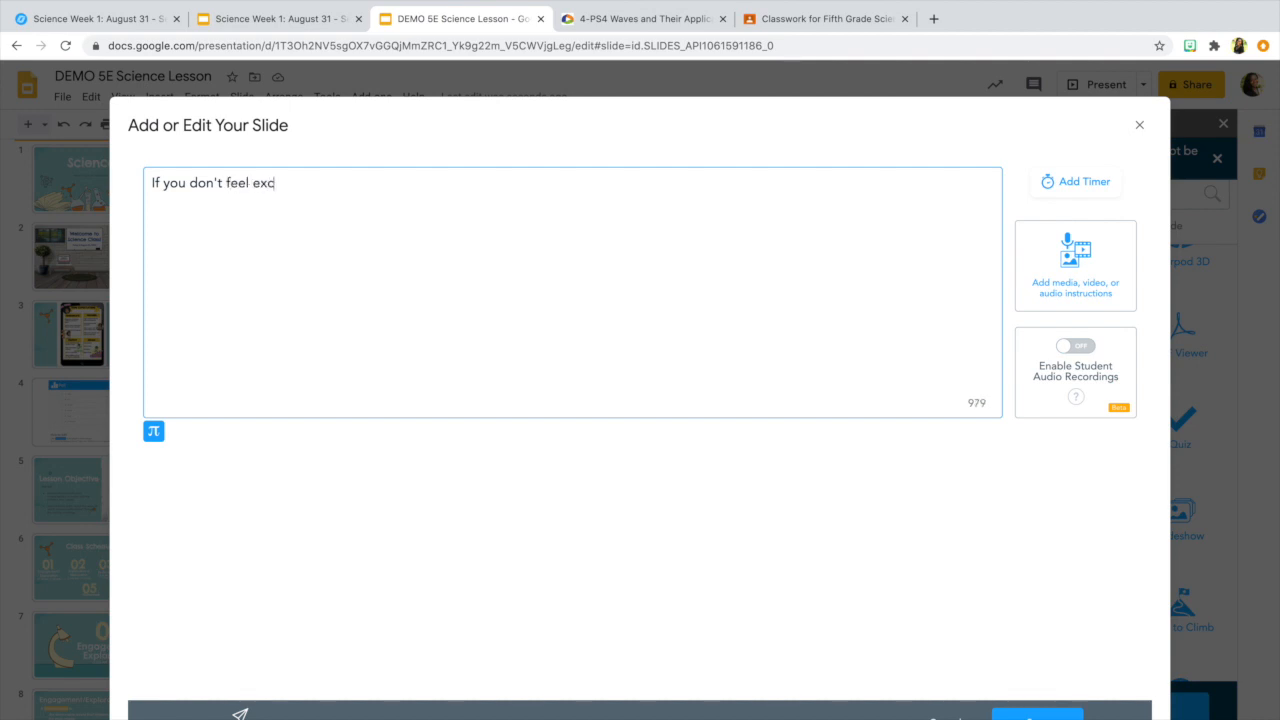
text(ited or happy, why do you f)
key(BackSpace)
text(currently feel)
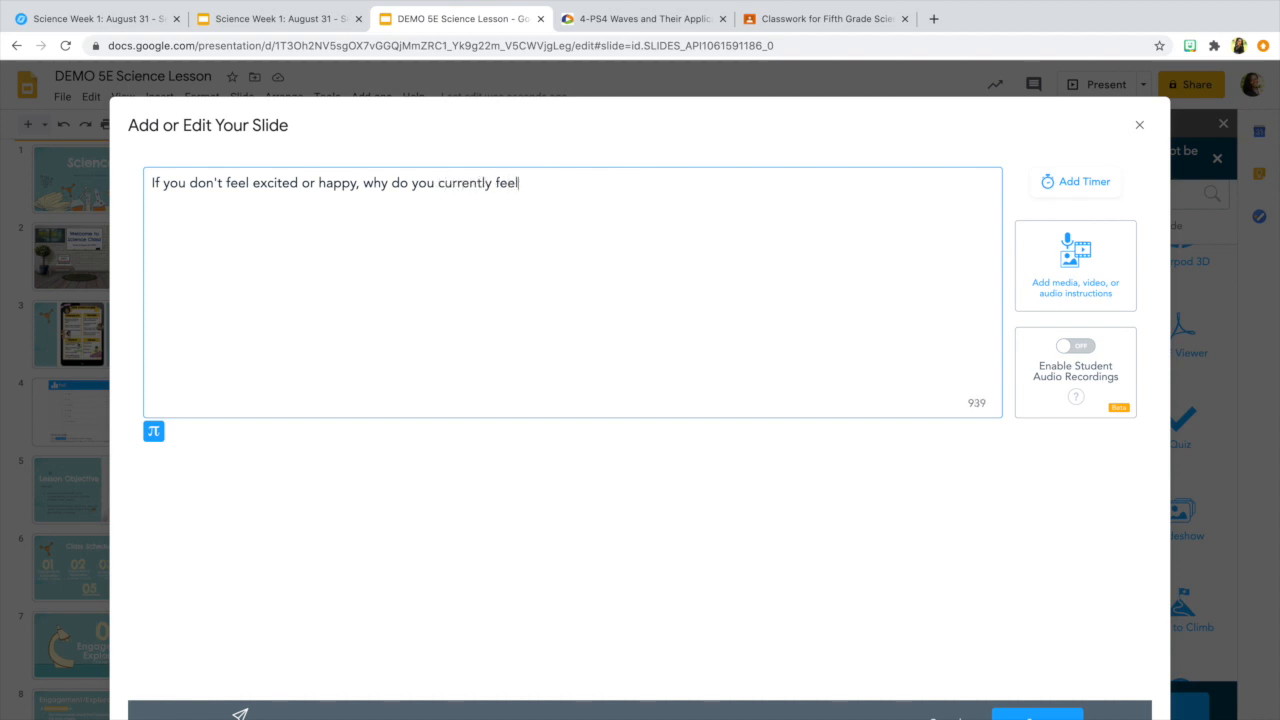
text( the way you feel? If you)
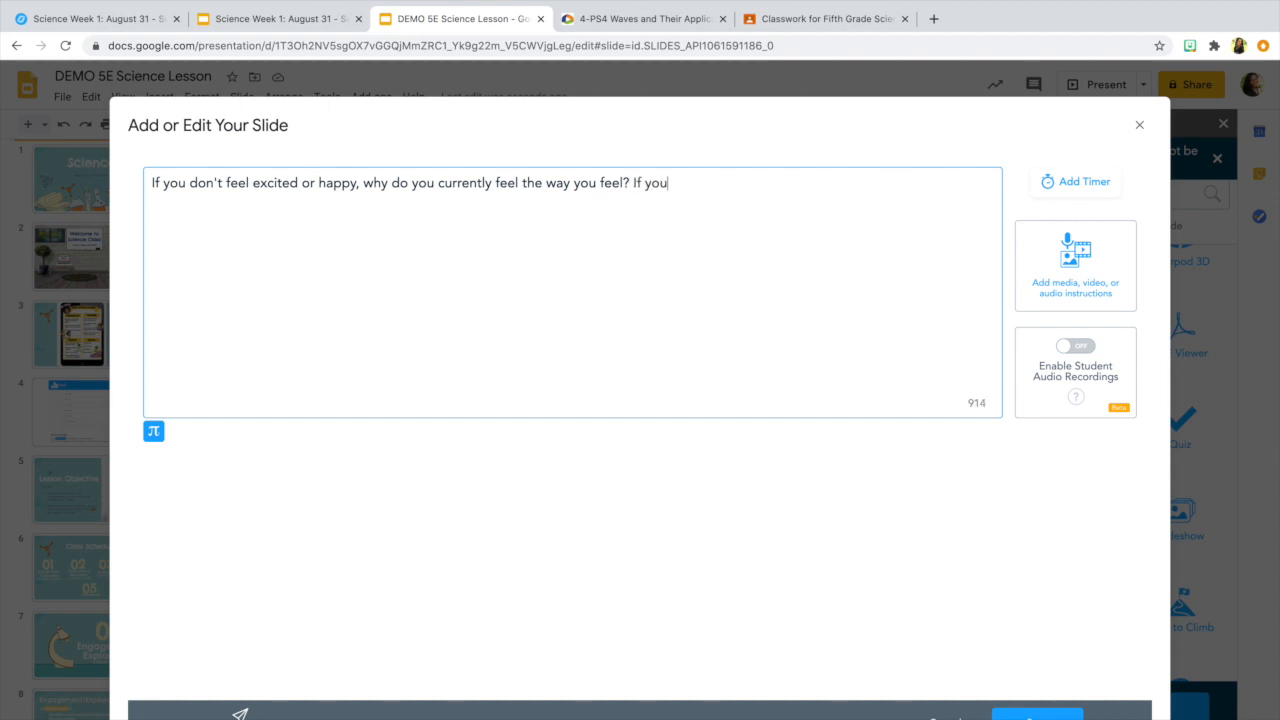
Step: Complete the question text with "If you feel happy or excited, just type N/A." and add a 45-second activity timer
text( feel happy or excited, jus)
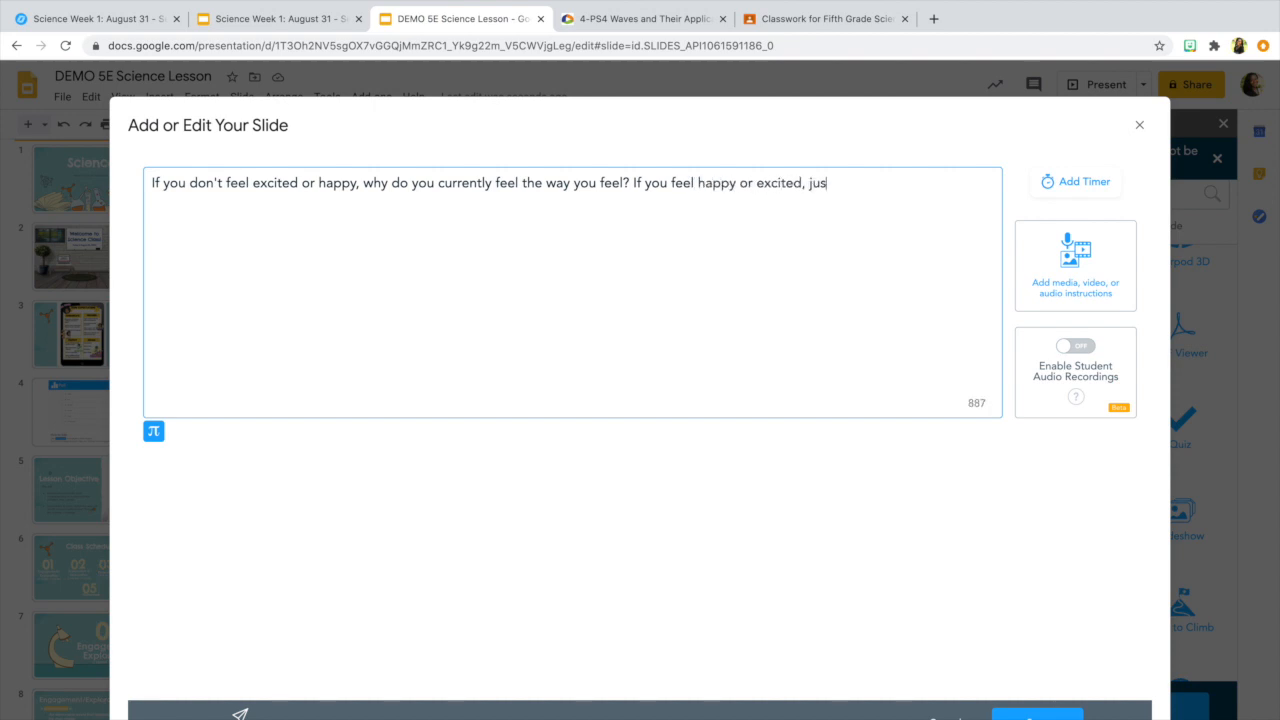
text(t type N/A.)
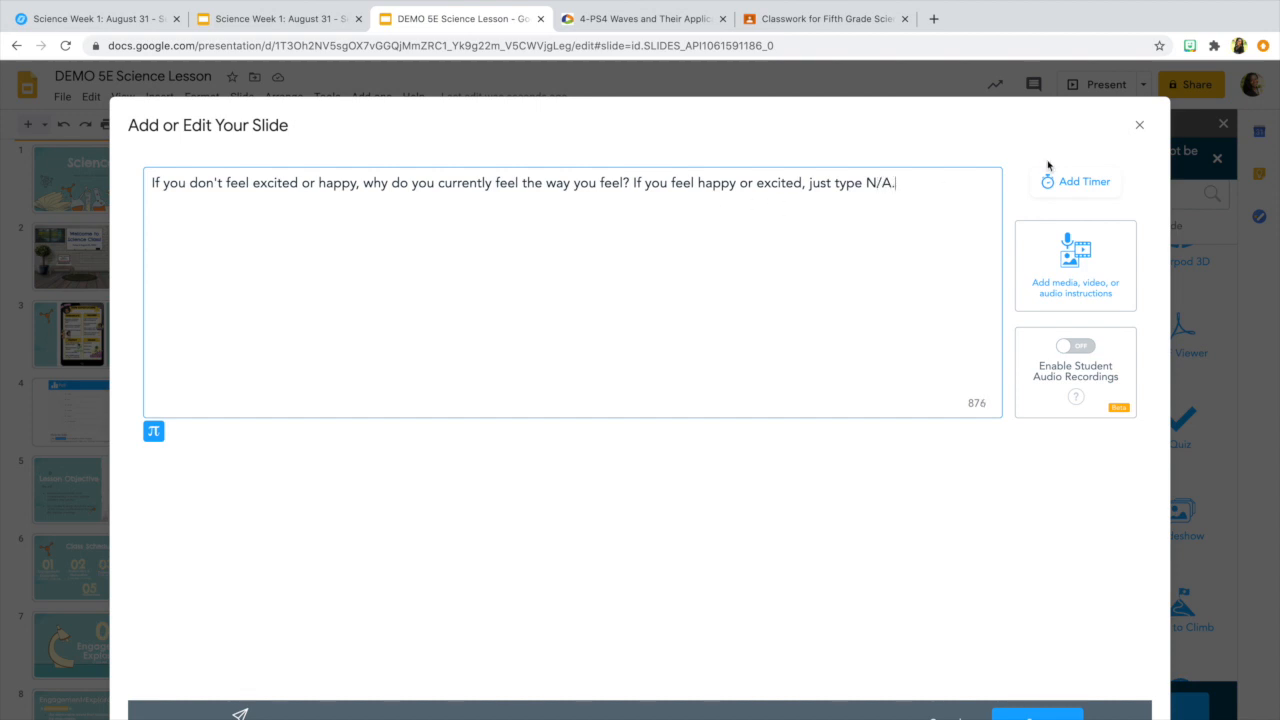
click(1100, 183)
click(616, 463)
click(599, 489)
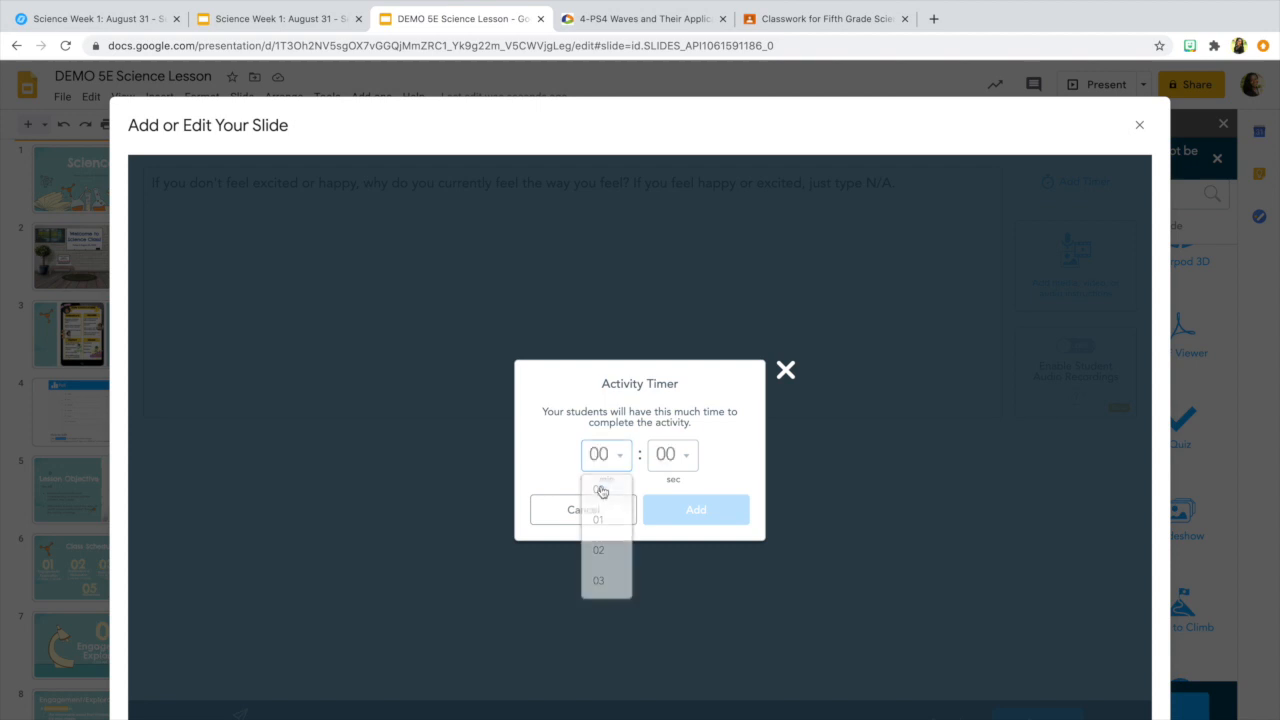
click(665, 467)
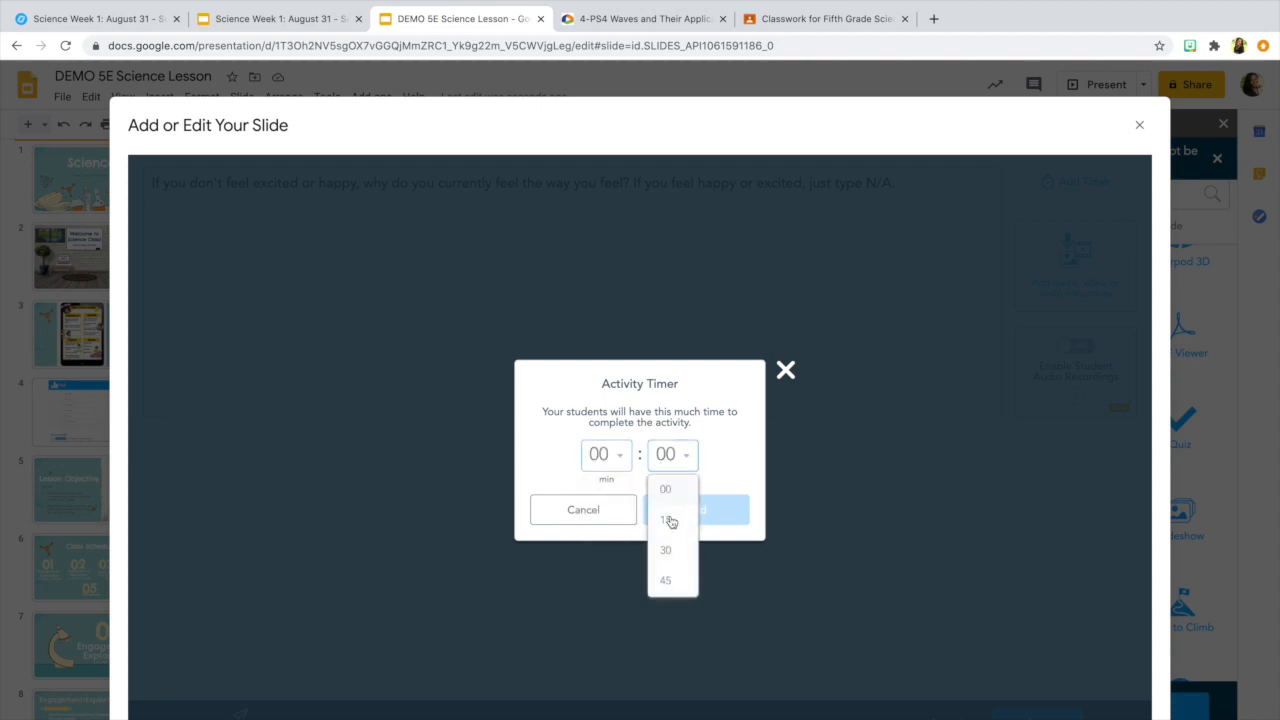
click(668, 583)
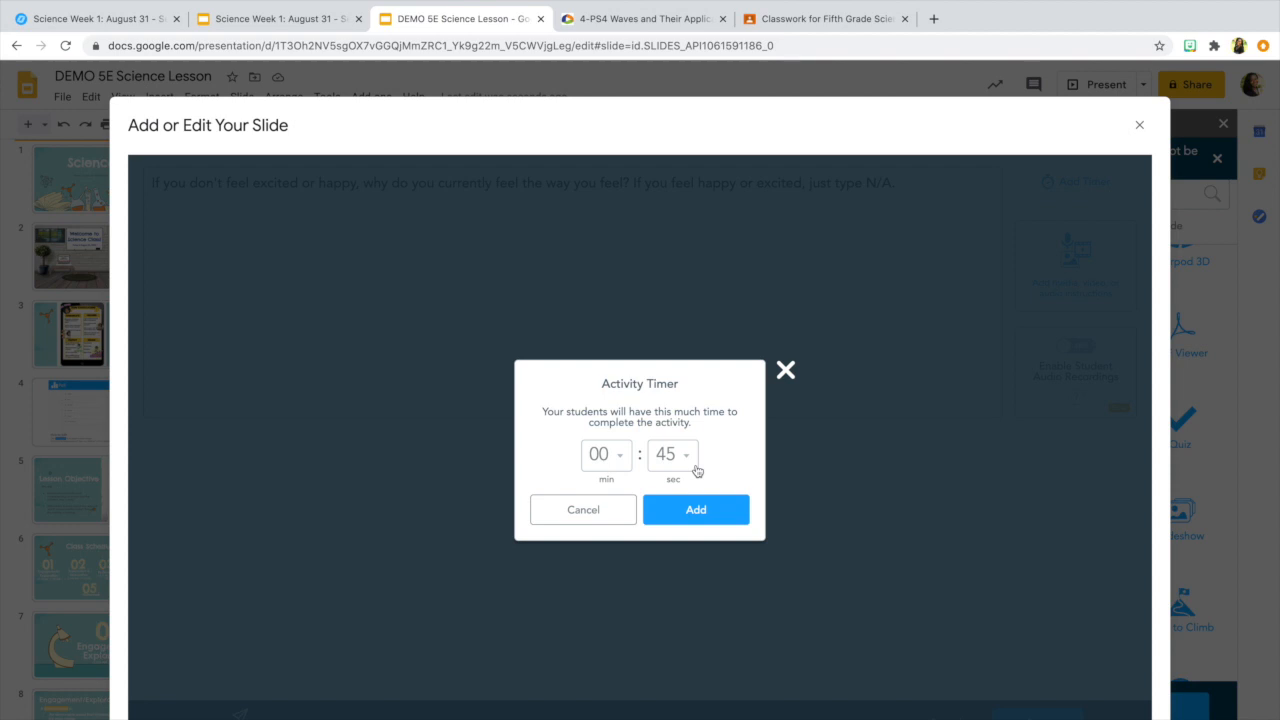
click(688, 511)
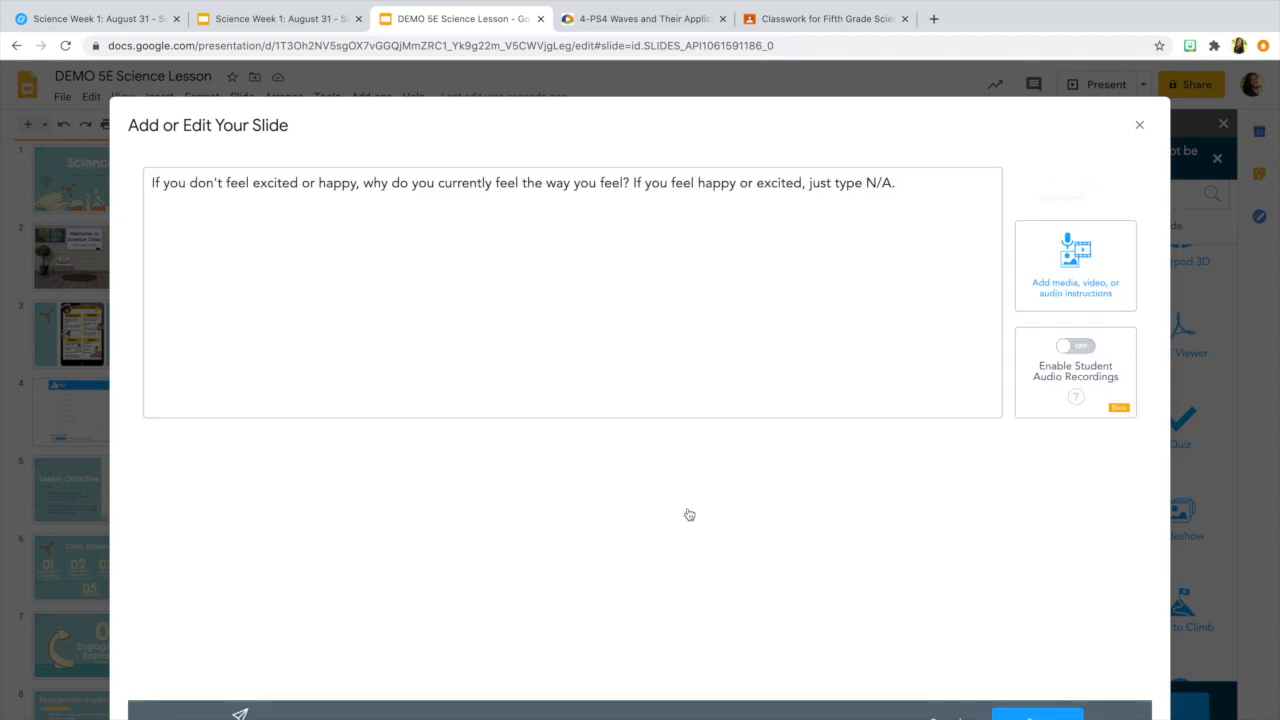
Step: Search images for "question", attach the white figure in front of a red question mark, and save the open-ended slide
click(1068, 258)
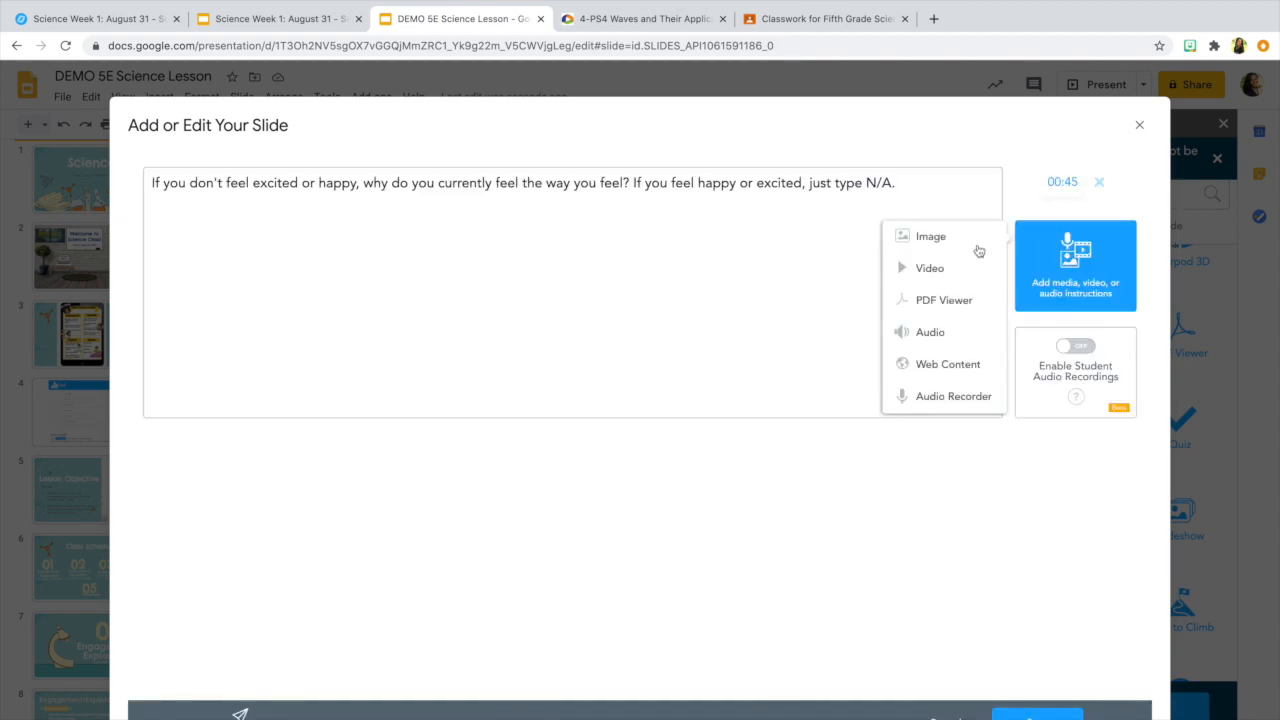
click(947, 243)
click(674, 304)
text(question)
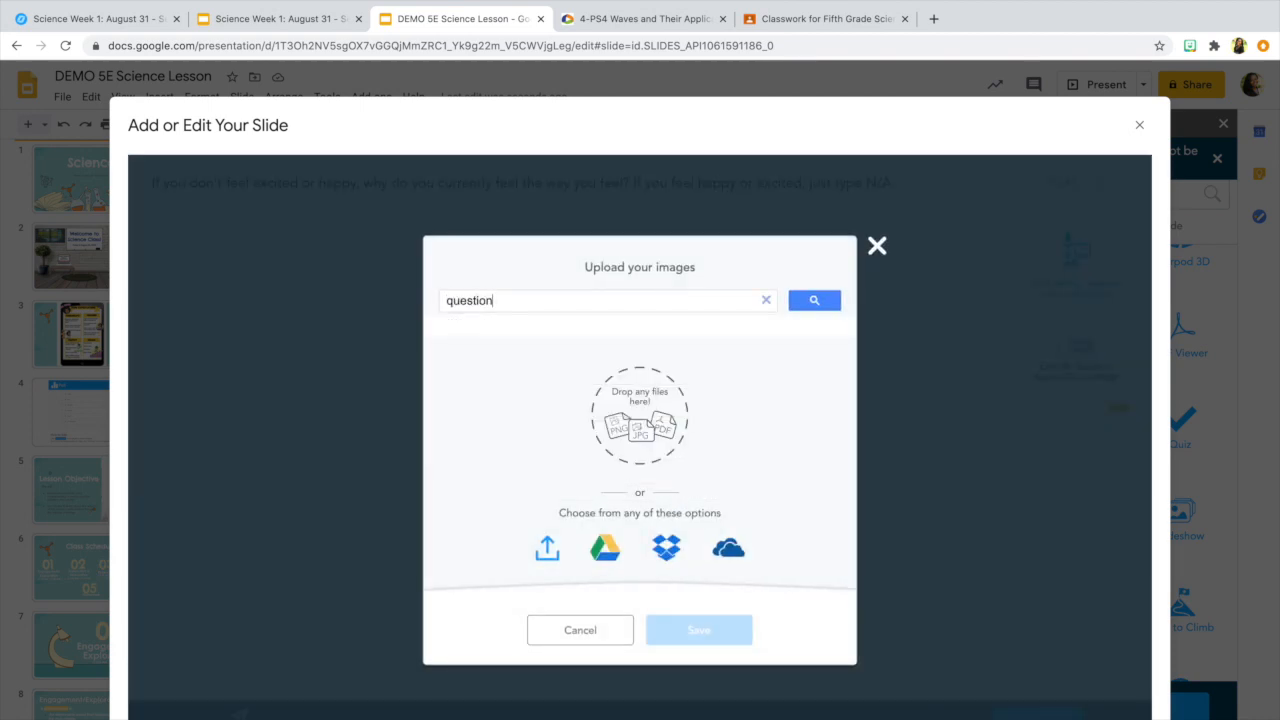
key(Return)
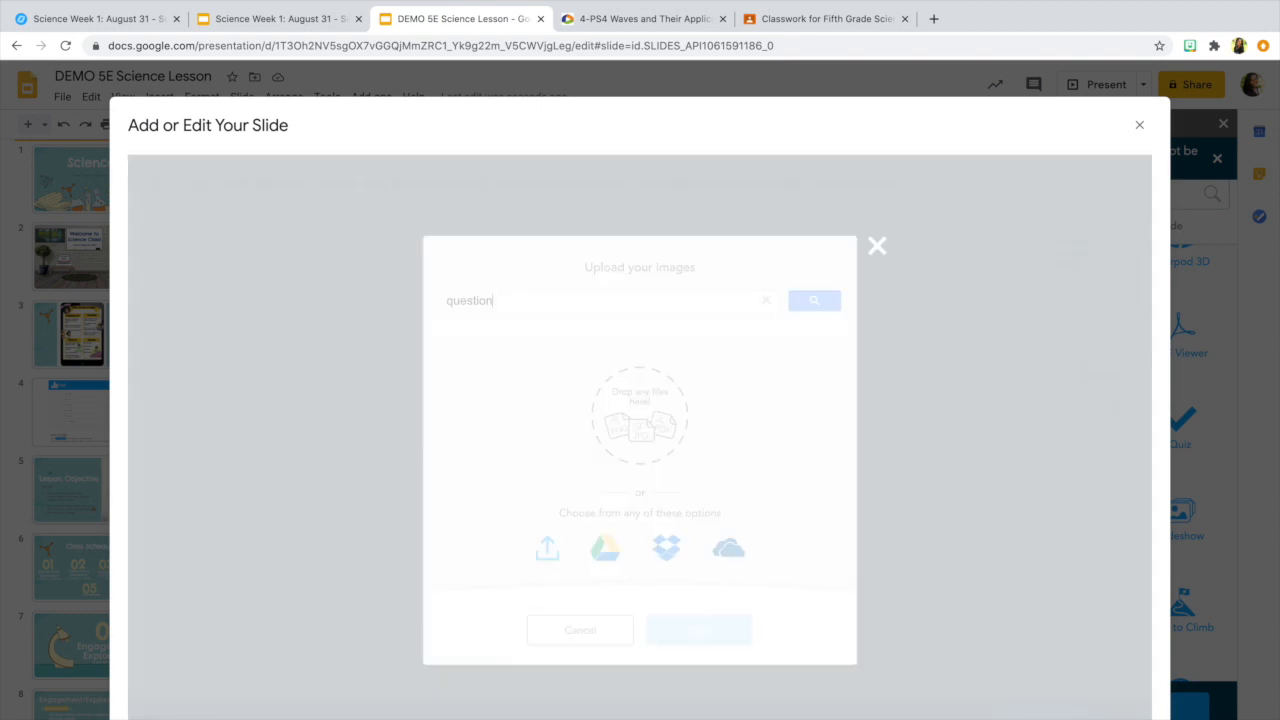
click(397, 298)
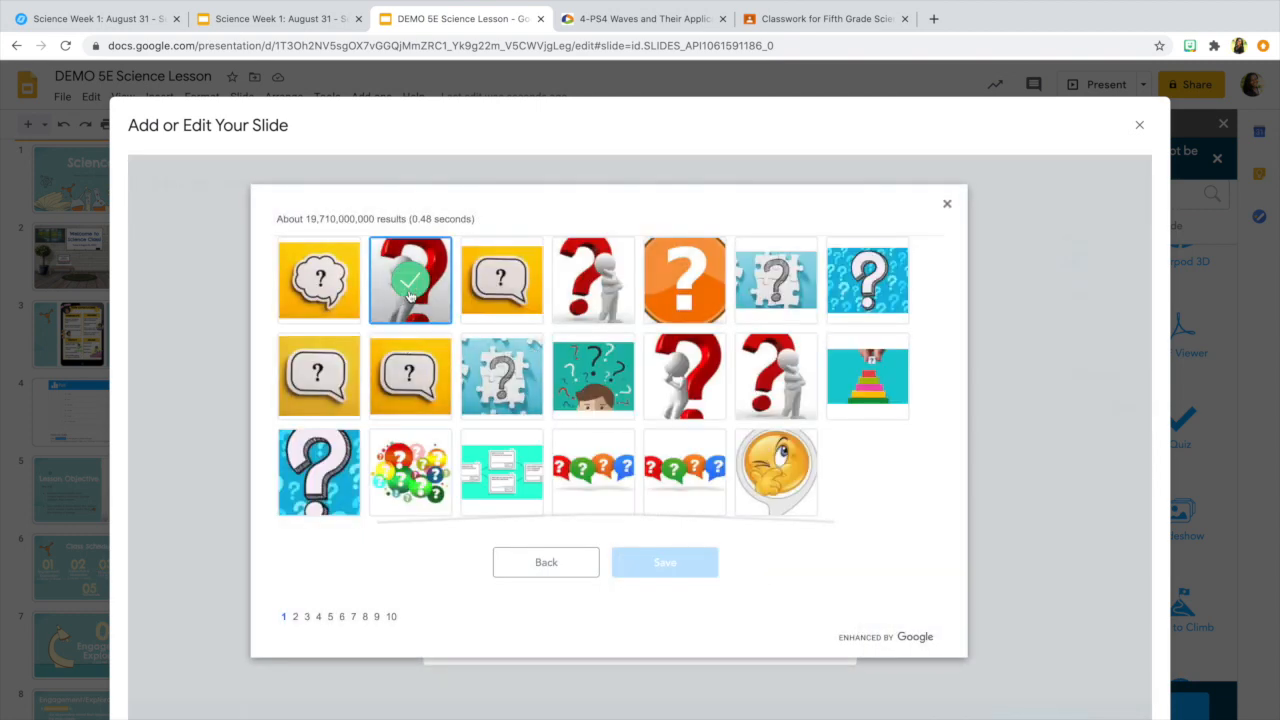
click(665, 565)
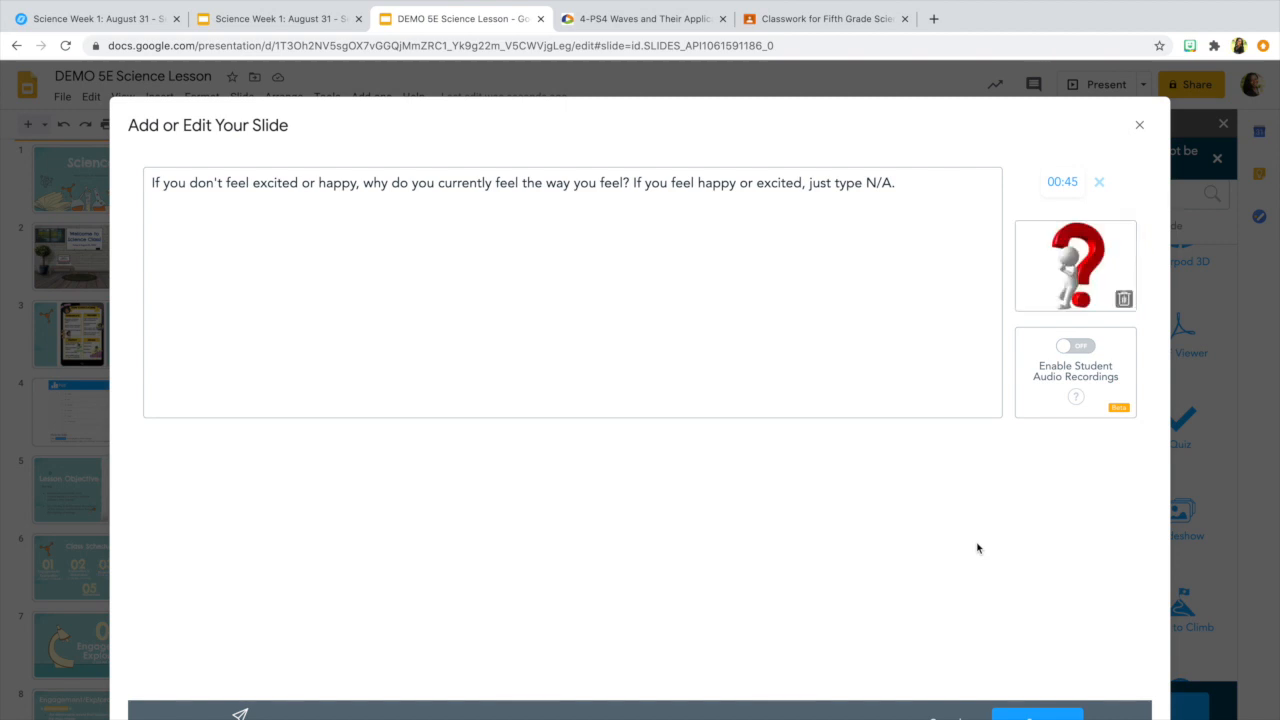
click(1023, 714)
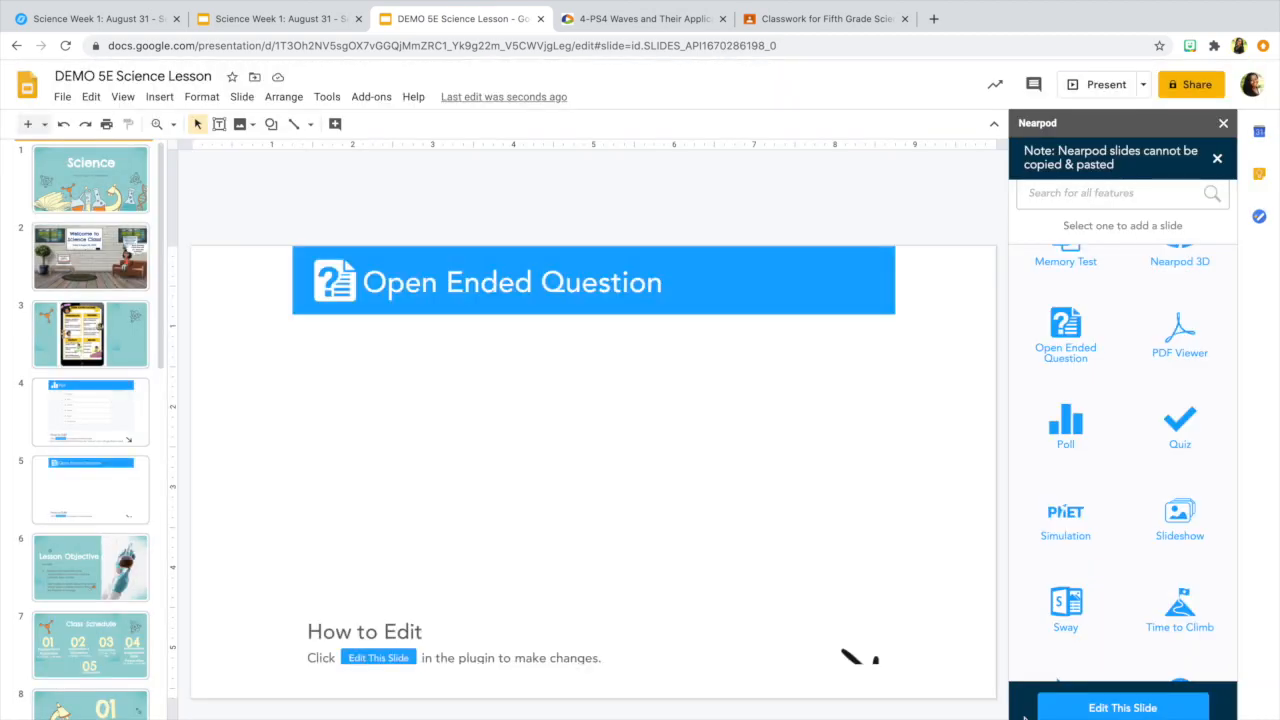
Step: Switch to the "Science Week 1: August 31 - September 4" presentation and view the open-ended question on slide 9
click(309, 26)
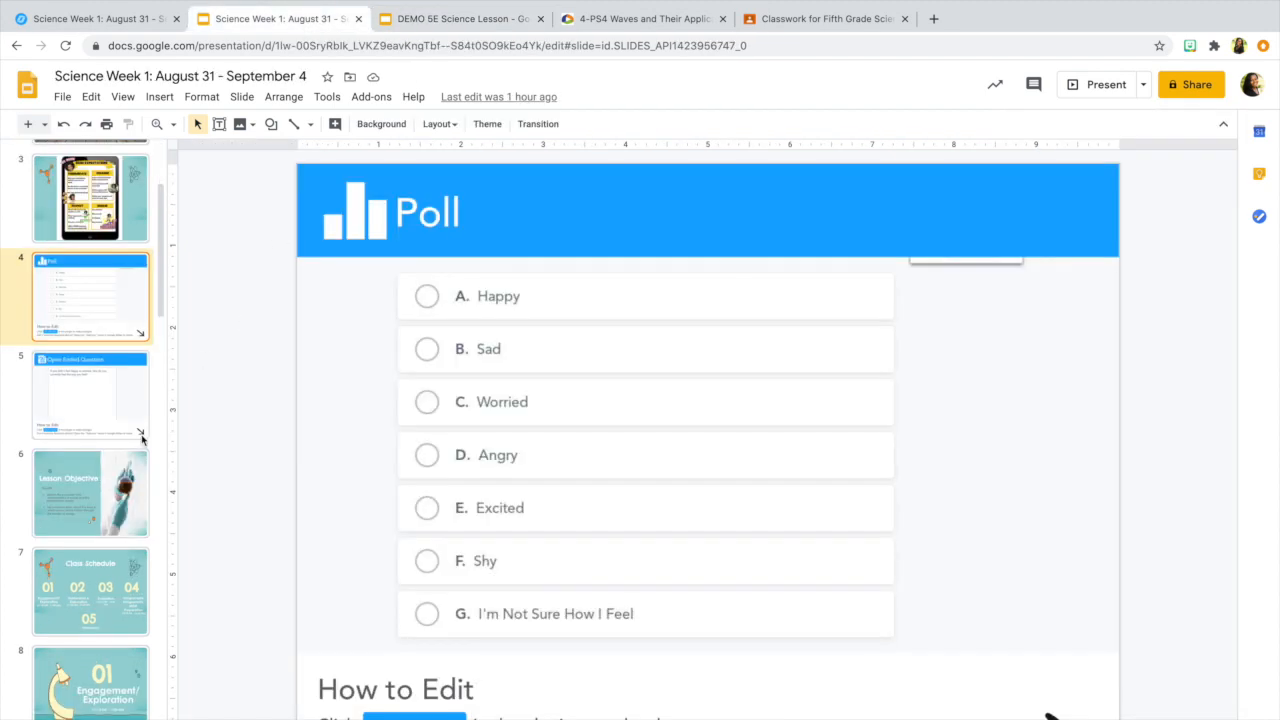
scroll(144, 432, down, 4)
click(113, 412)
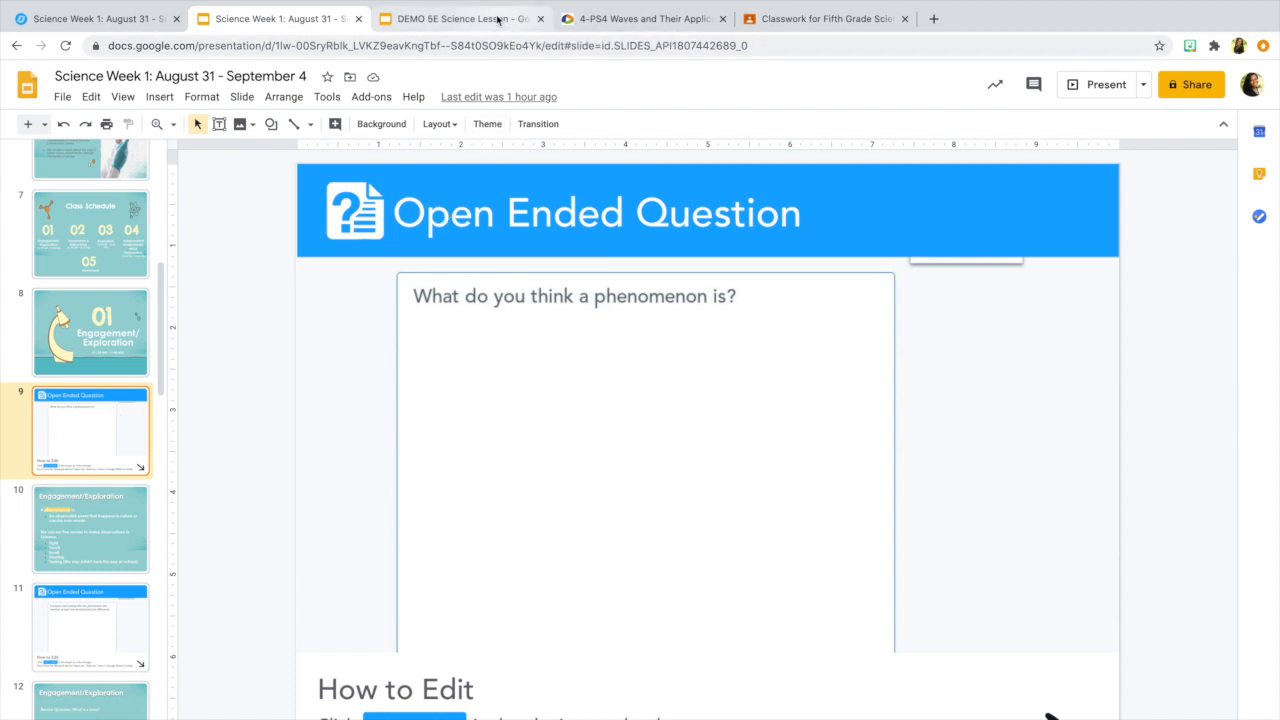
Step: Return to DEMO 5E Science Lesson and, after slide 8, start an open-ended question asking "What do you think a phenomenon is?"
click(498, 19)
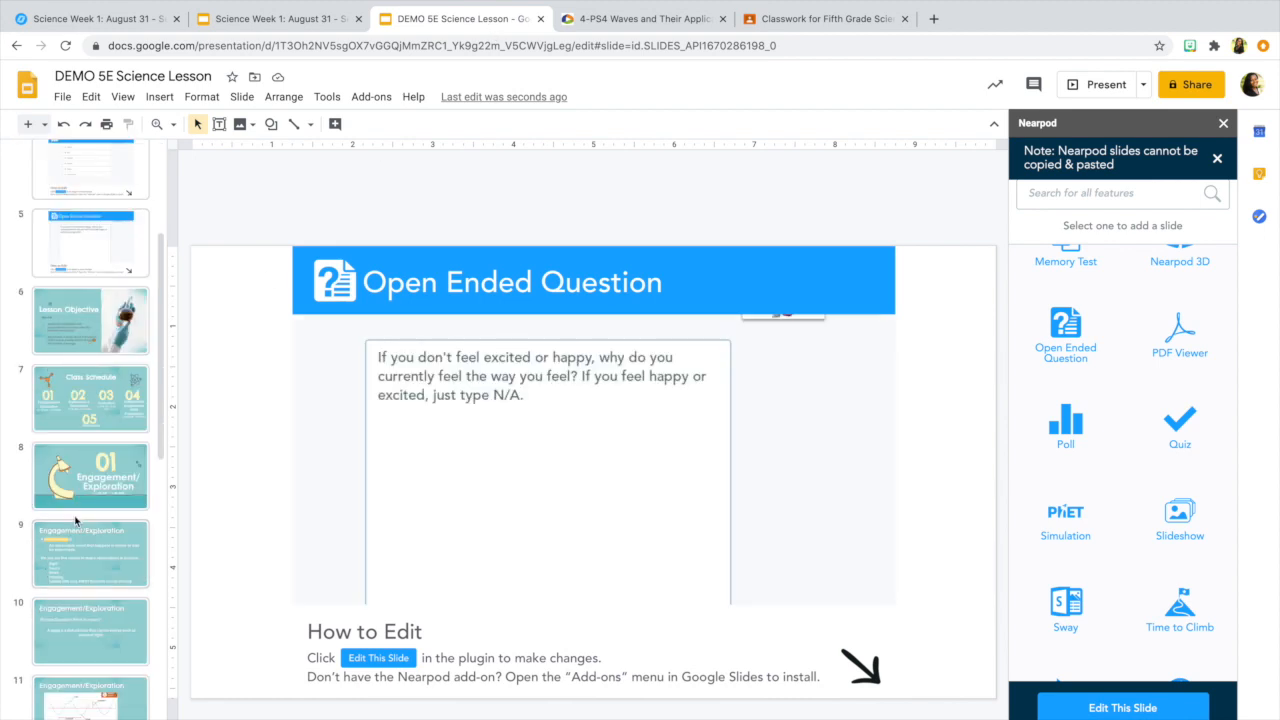
click(75, 519)
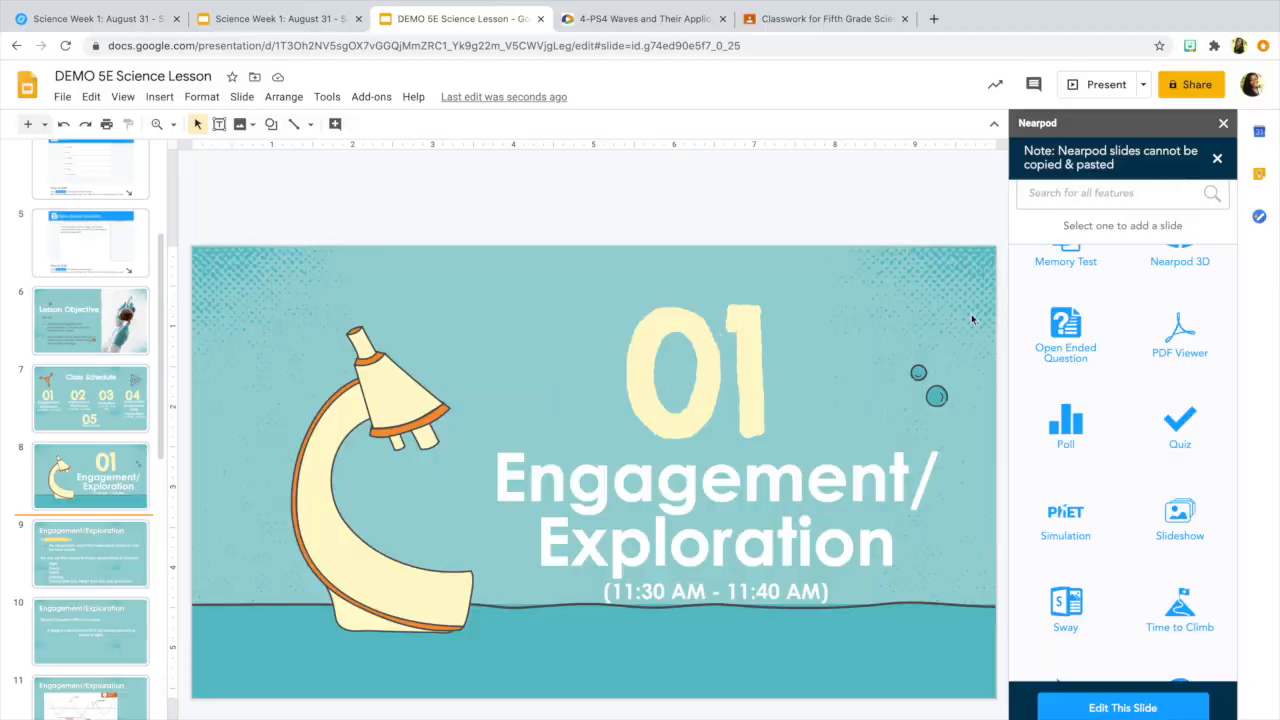
click(1066, 253)
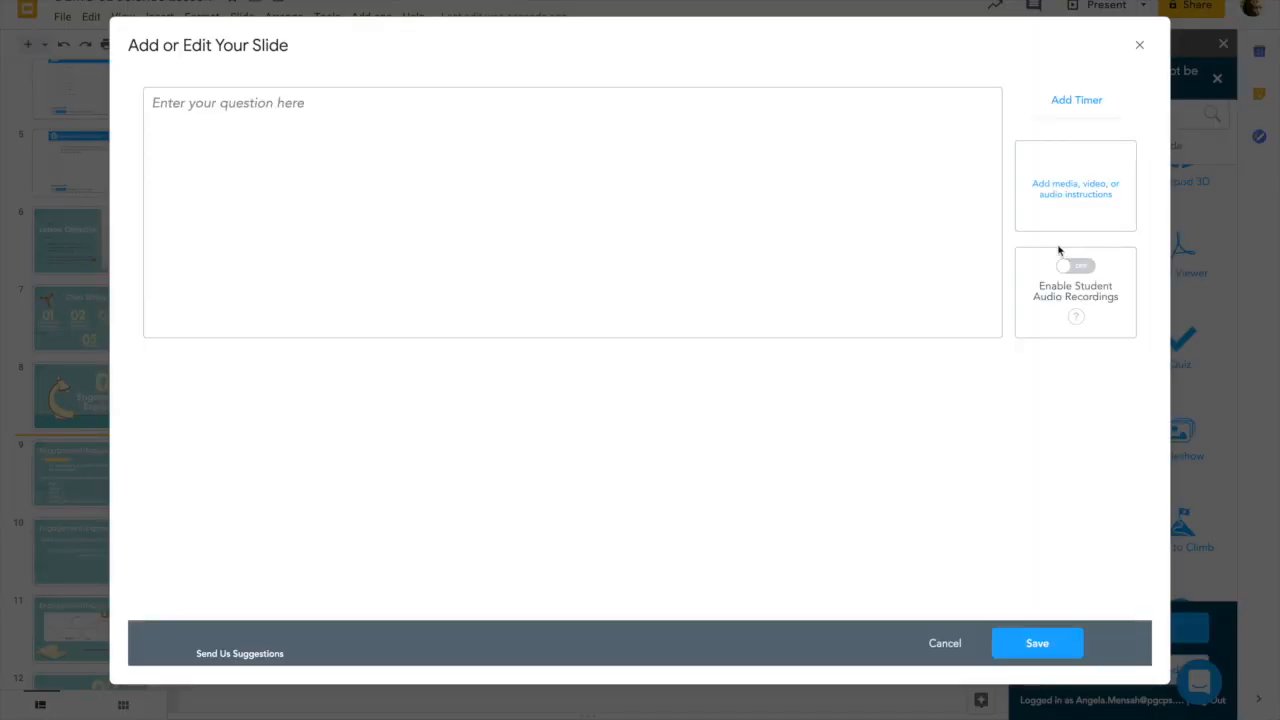
click(794, 132)
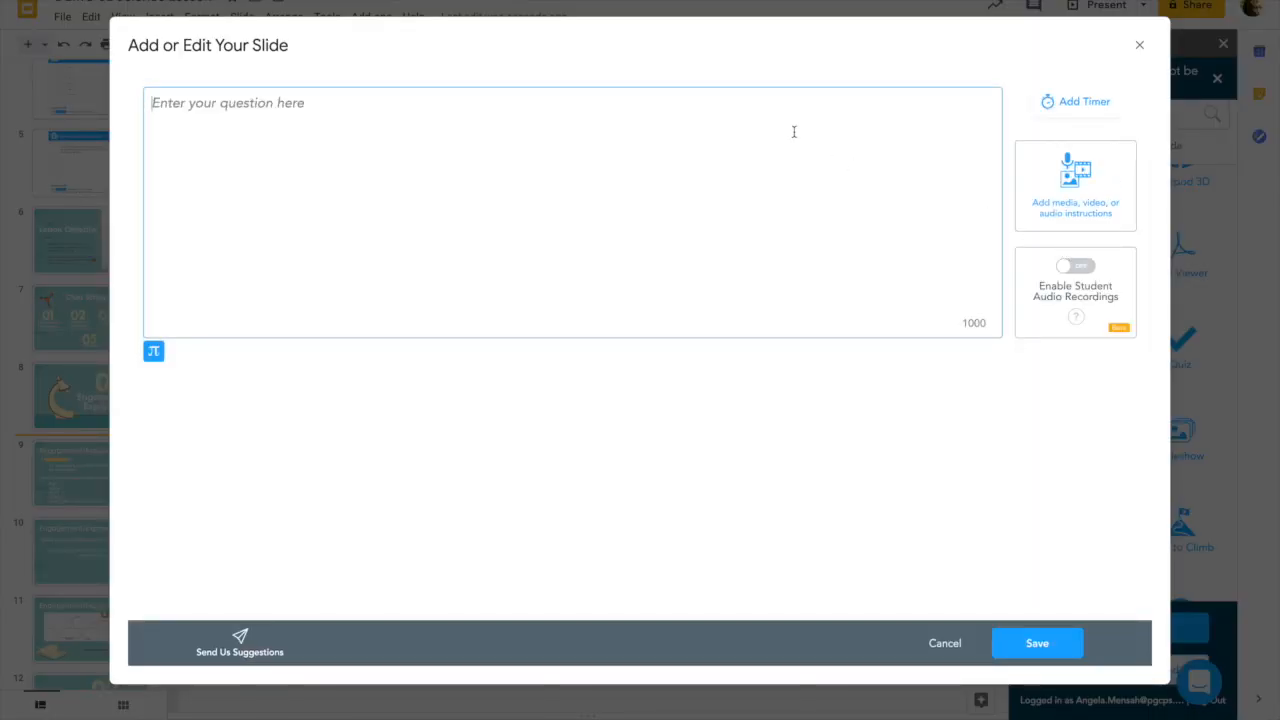
text(What doyou)
key(BackSpace)
key(BackSpace)
text(you think a phe)
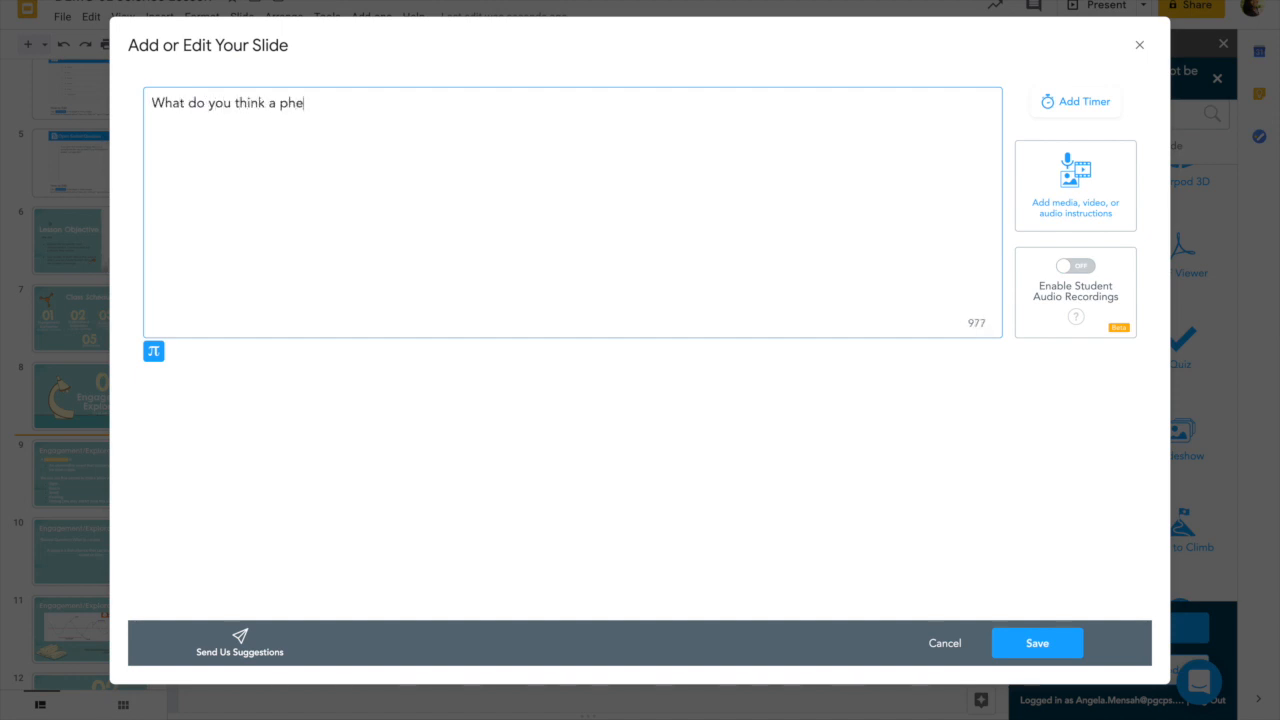
text(nomenon is?)
Step: Add a 30-second activity timer to the phenomenon question
click(1079, 102)
click(606, 374)
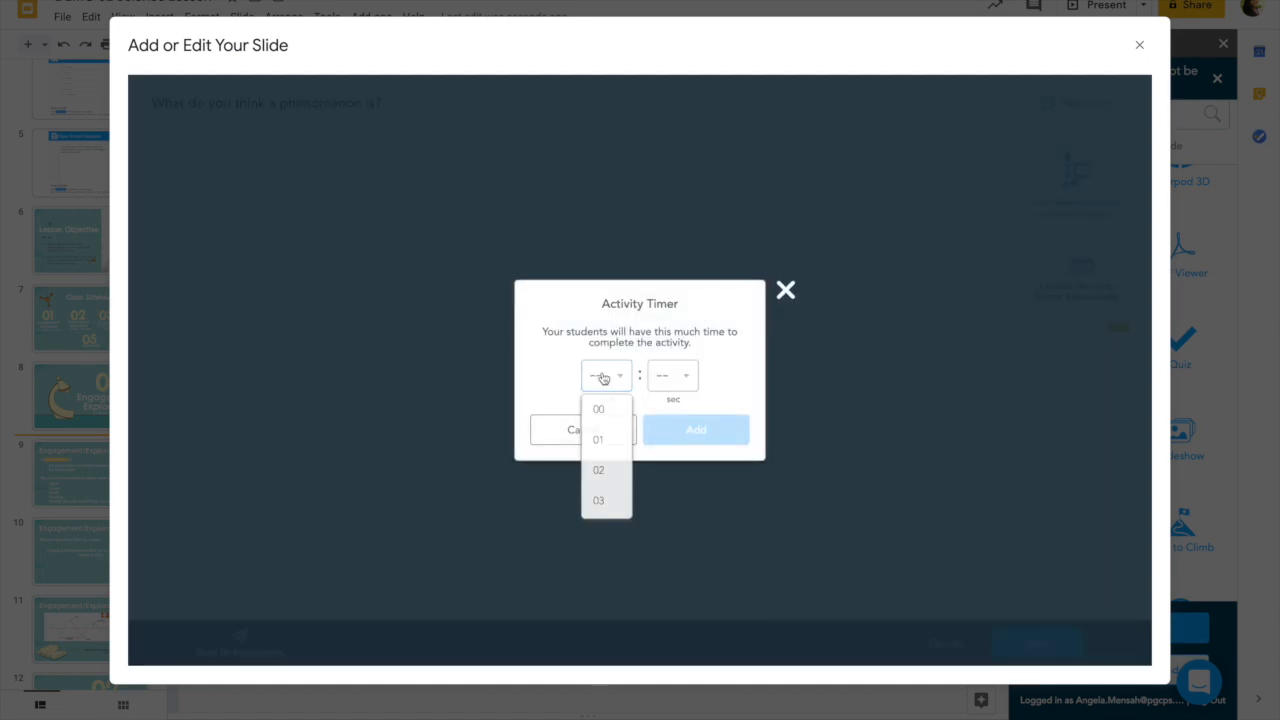
click(605, 406)
click(672, 374)
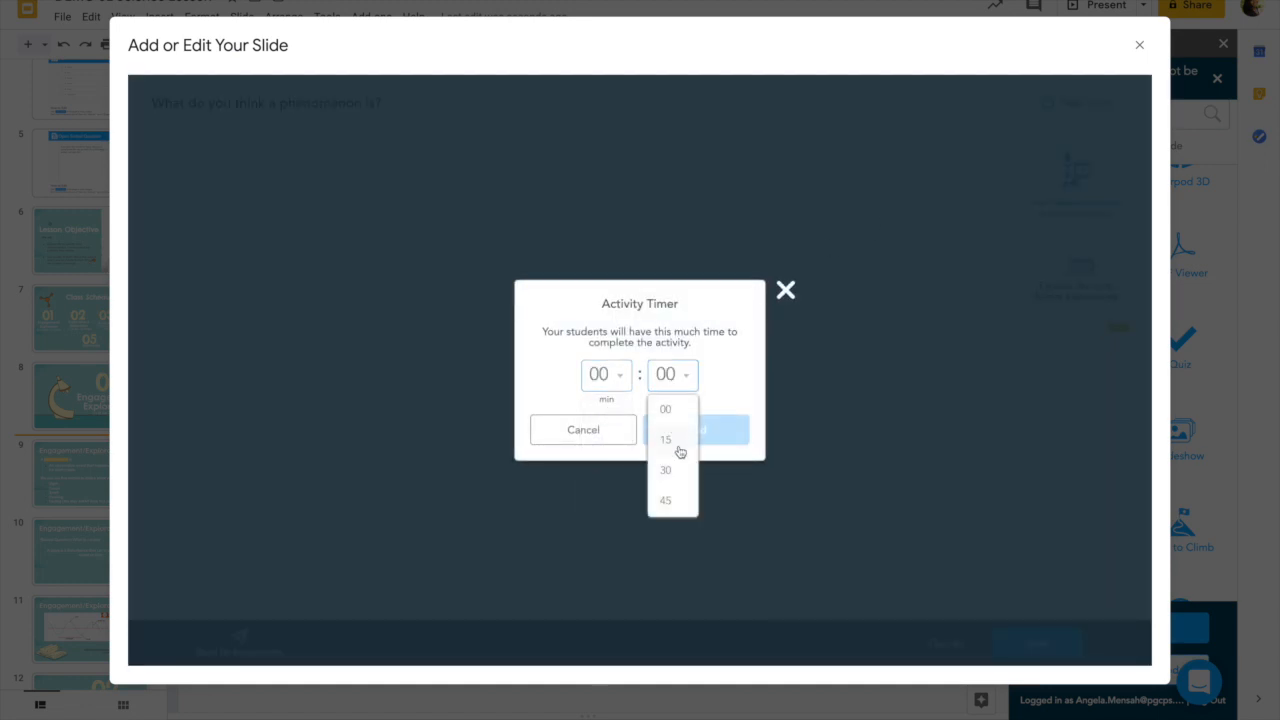
click(681, 479)
click(700, 432)
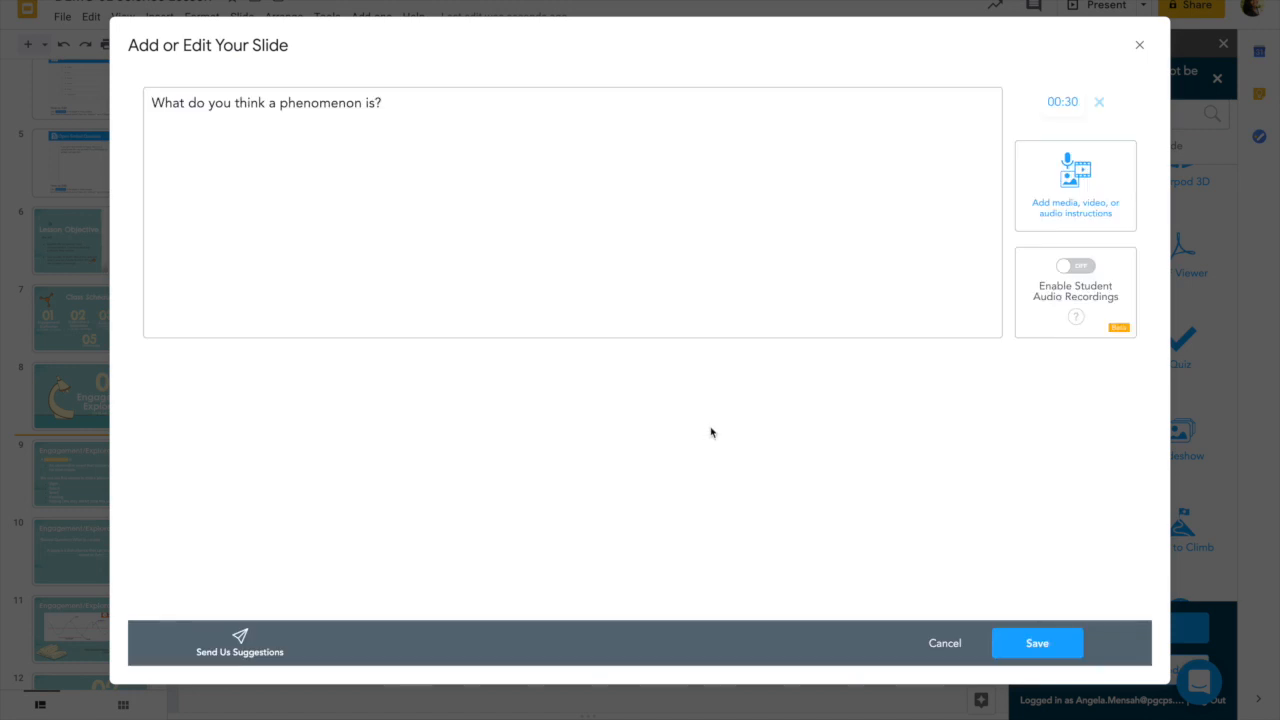
Step: Search images for "question", attach the white figure standing beside a red question mark, and save the phenomenon question slide
click(1100, 203)
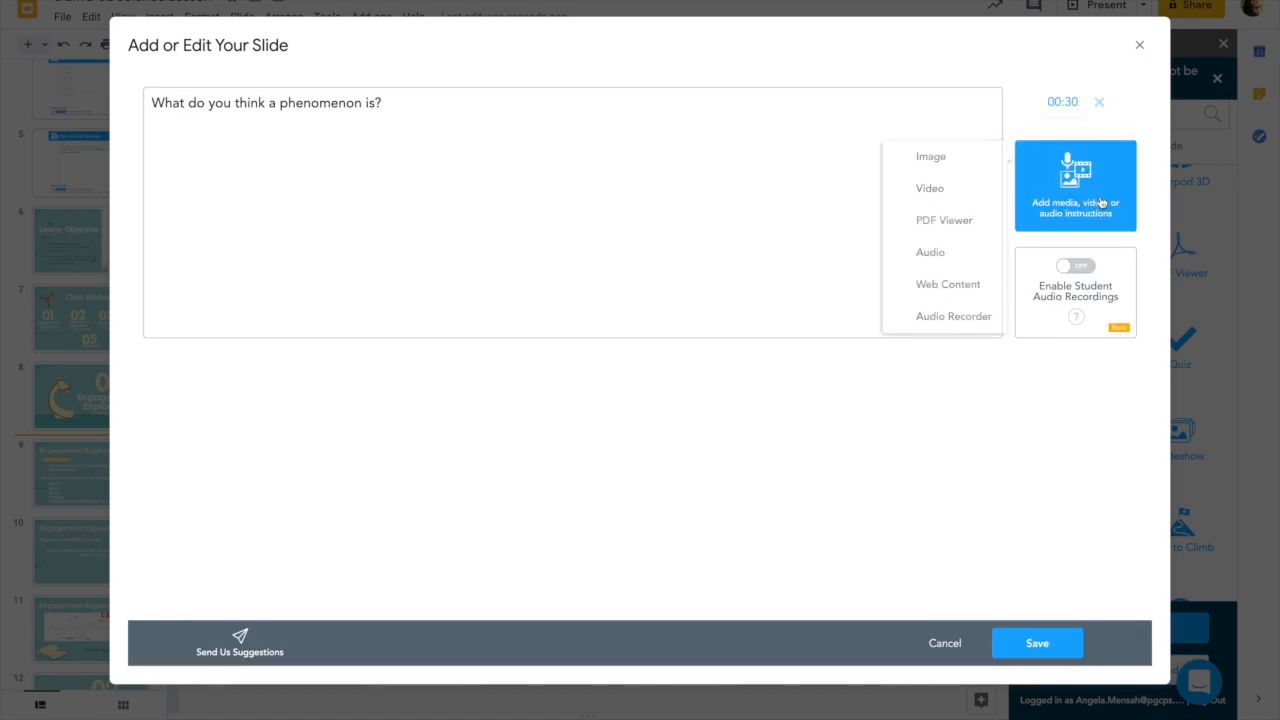
click(948, 158)
click(649, 221)
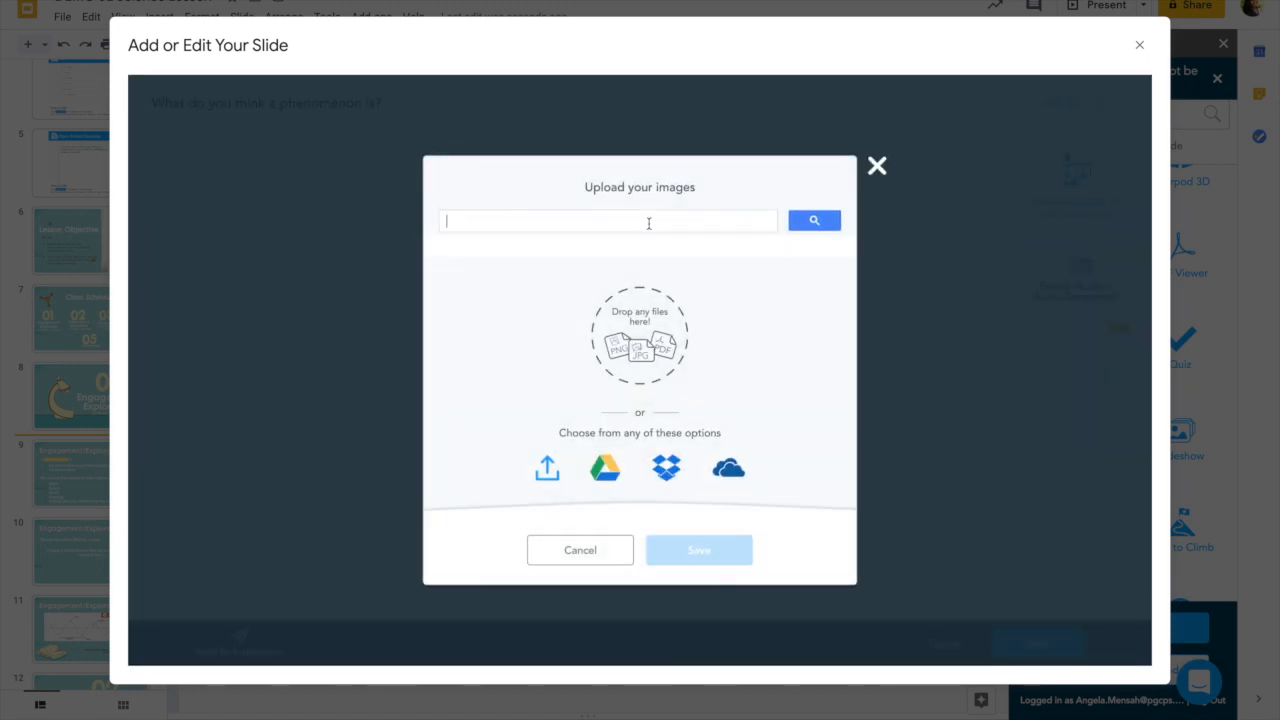
text(question)
key(Return)
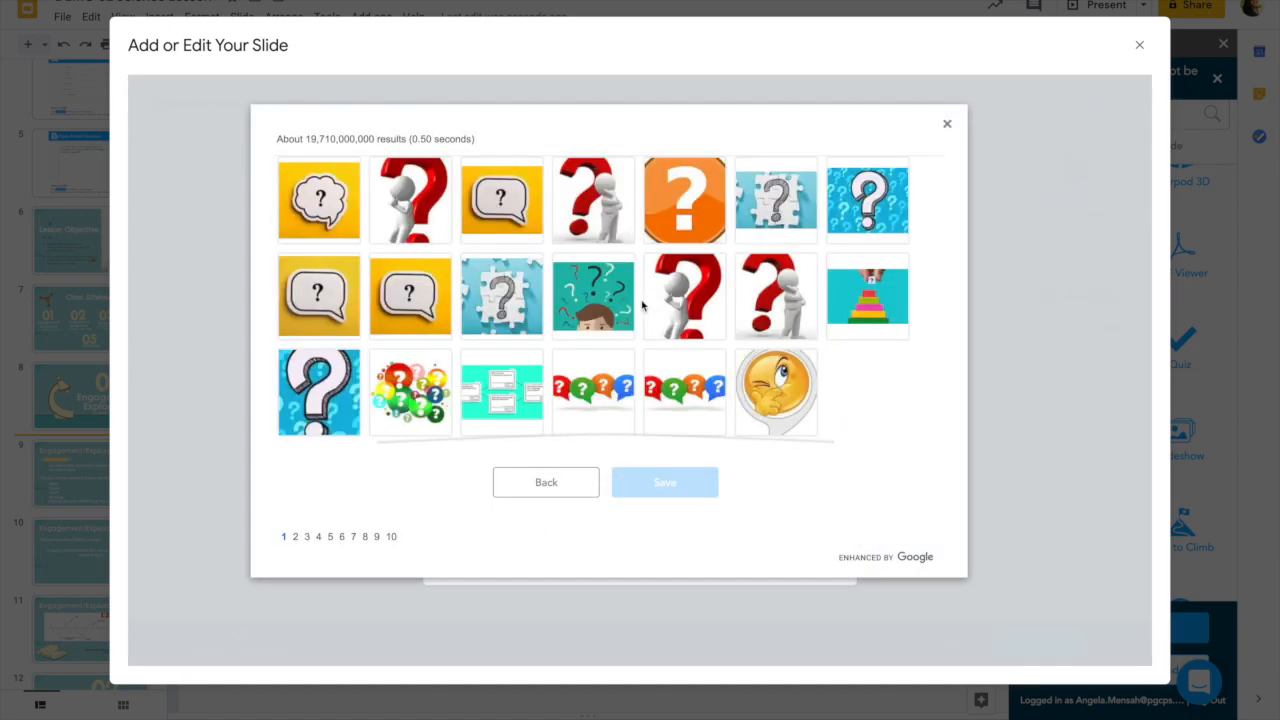
click(776, 296)
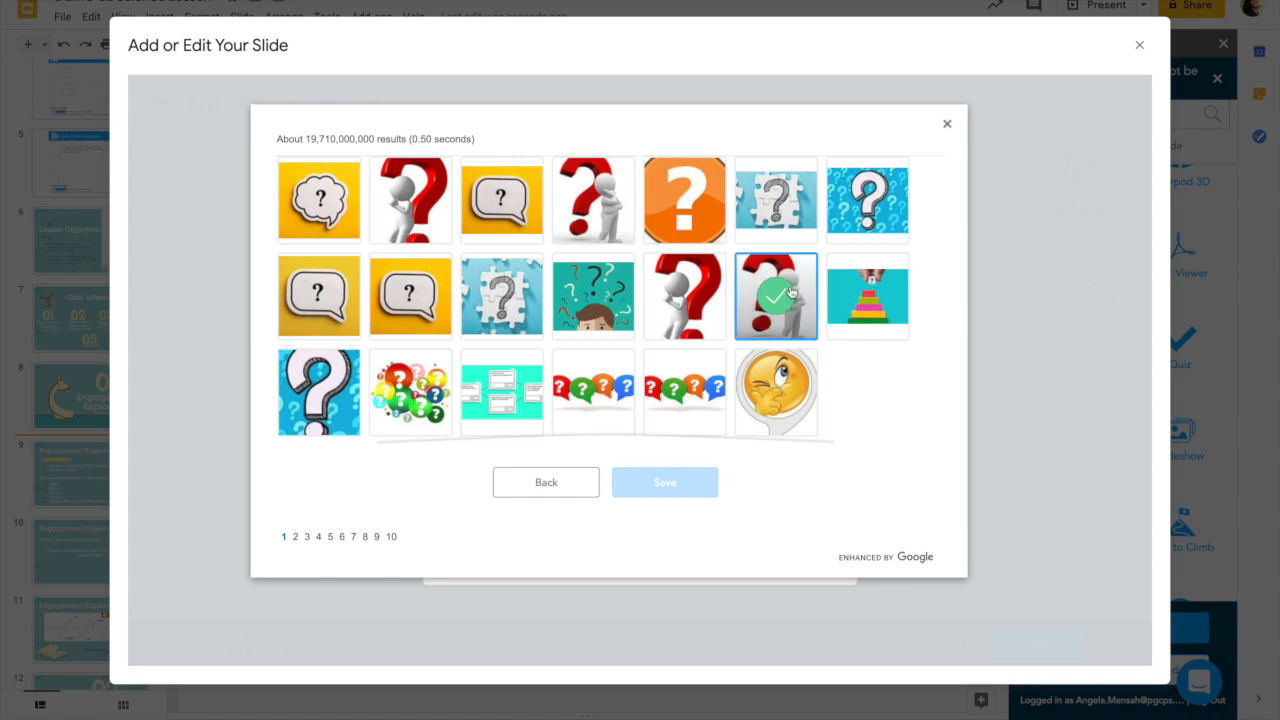
click(667, 484)
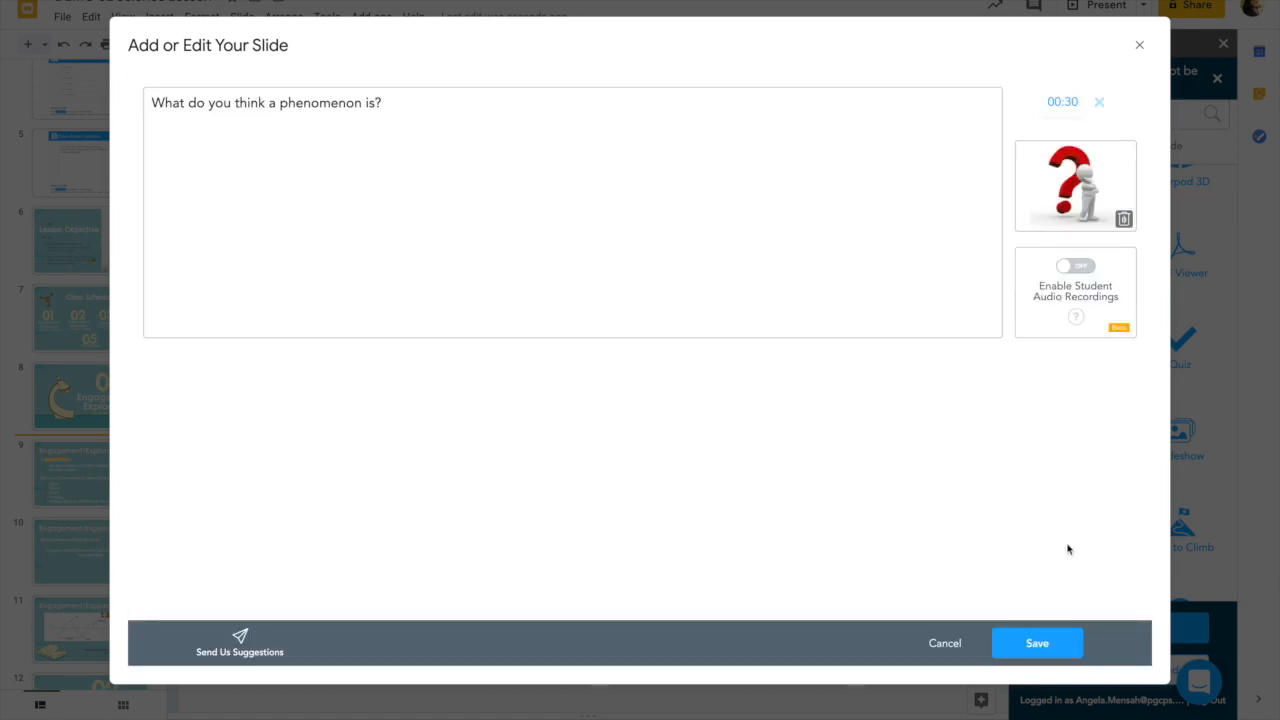
click(1037, 645)
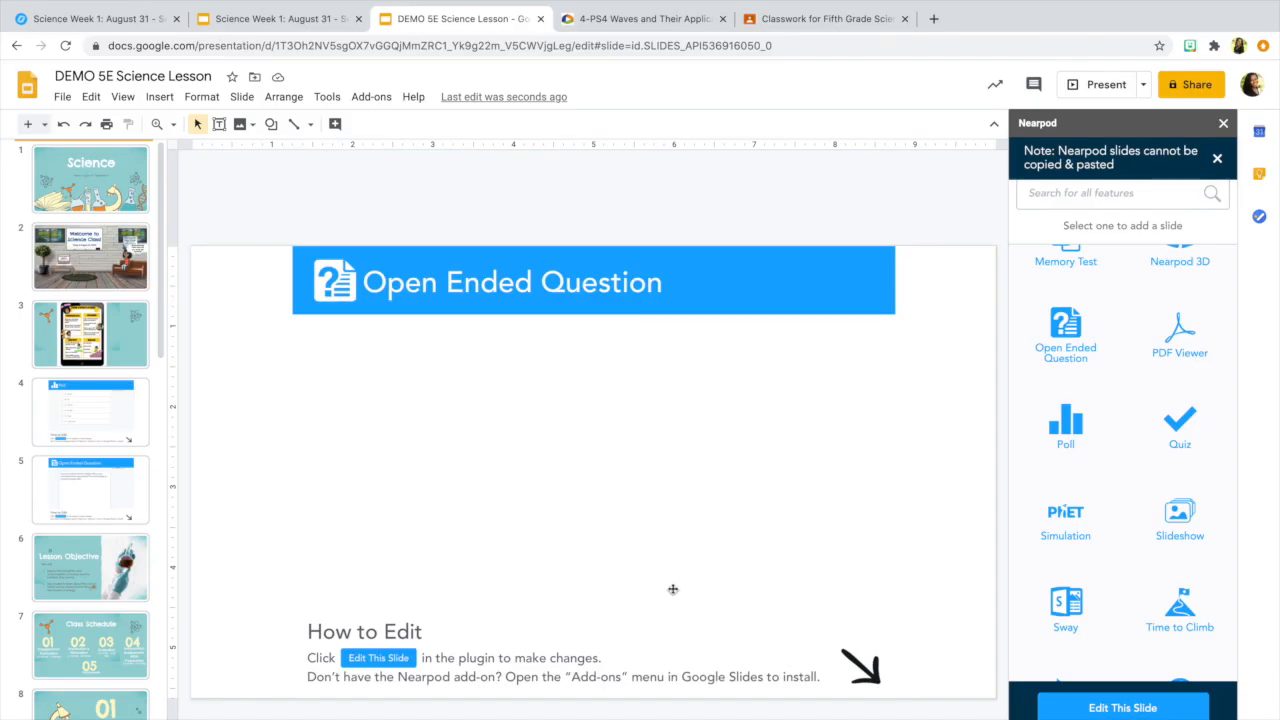
Step: Switch to the "Science Week 1: August 31 - September 4" presentation and view the compare-and-contrast question on slide 11
click(282, 18)
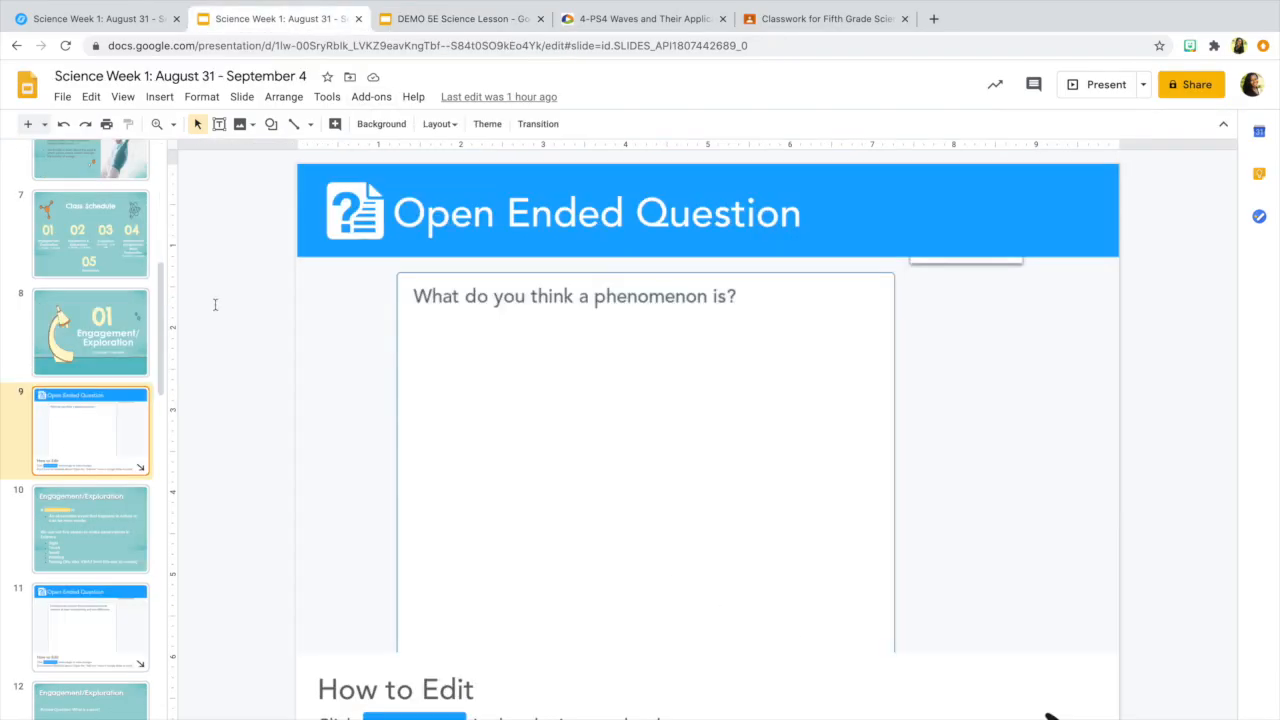
scroll(56, 415, down, 3)
click(85, 476)
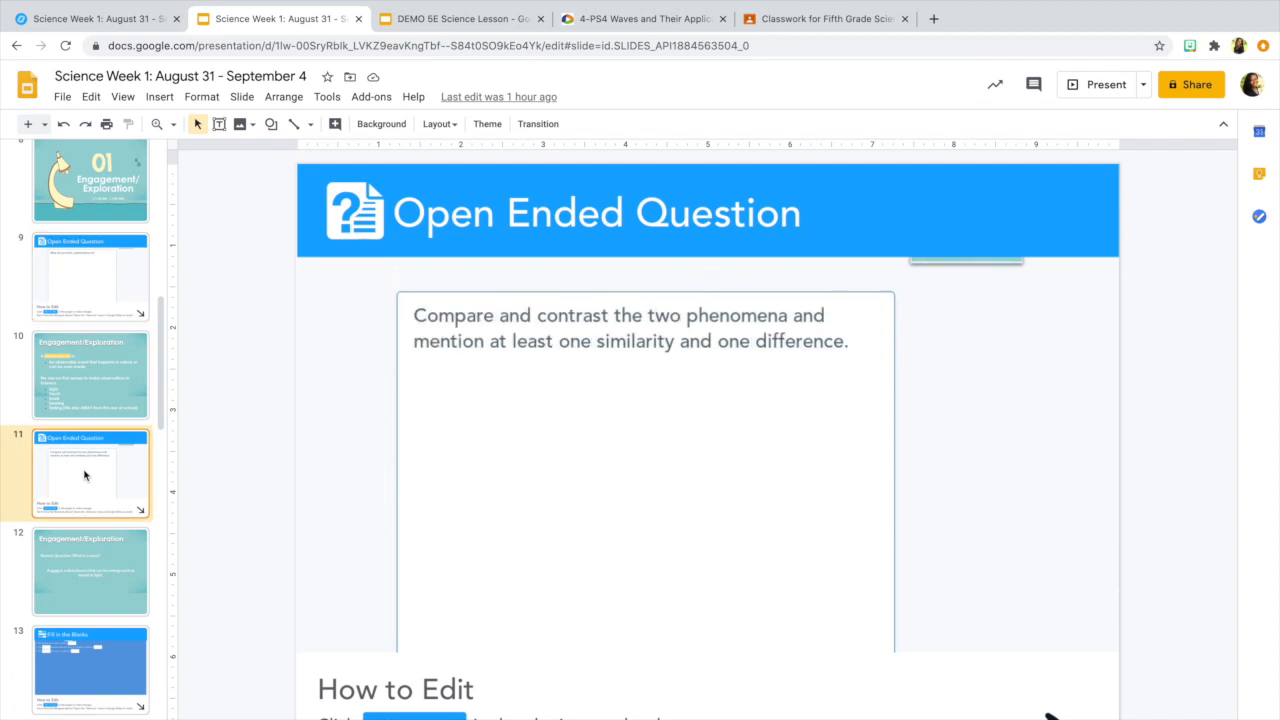
Step: Return to DEMO 5E Science Lesson and start an open-ended question after slide 10, the phenomenon definition
click(478, 22)
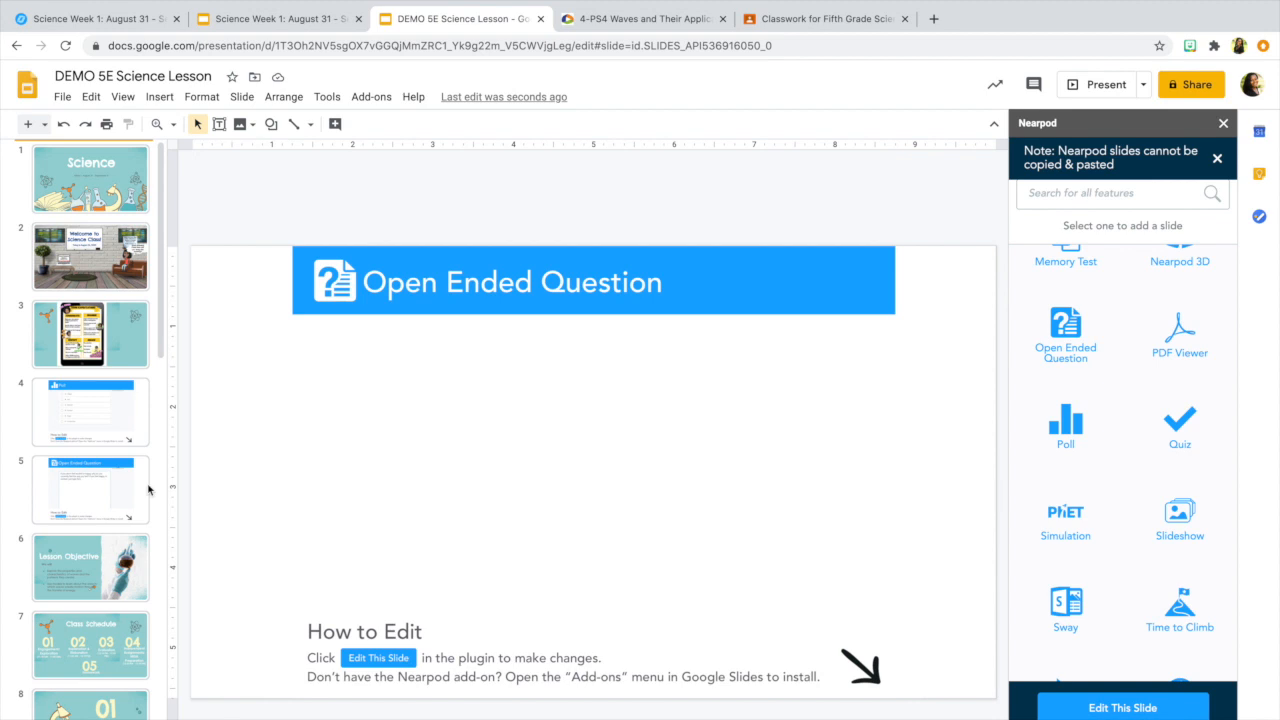
scroll(115, 525, down, 1)
scroll(115, 525, down, 5)
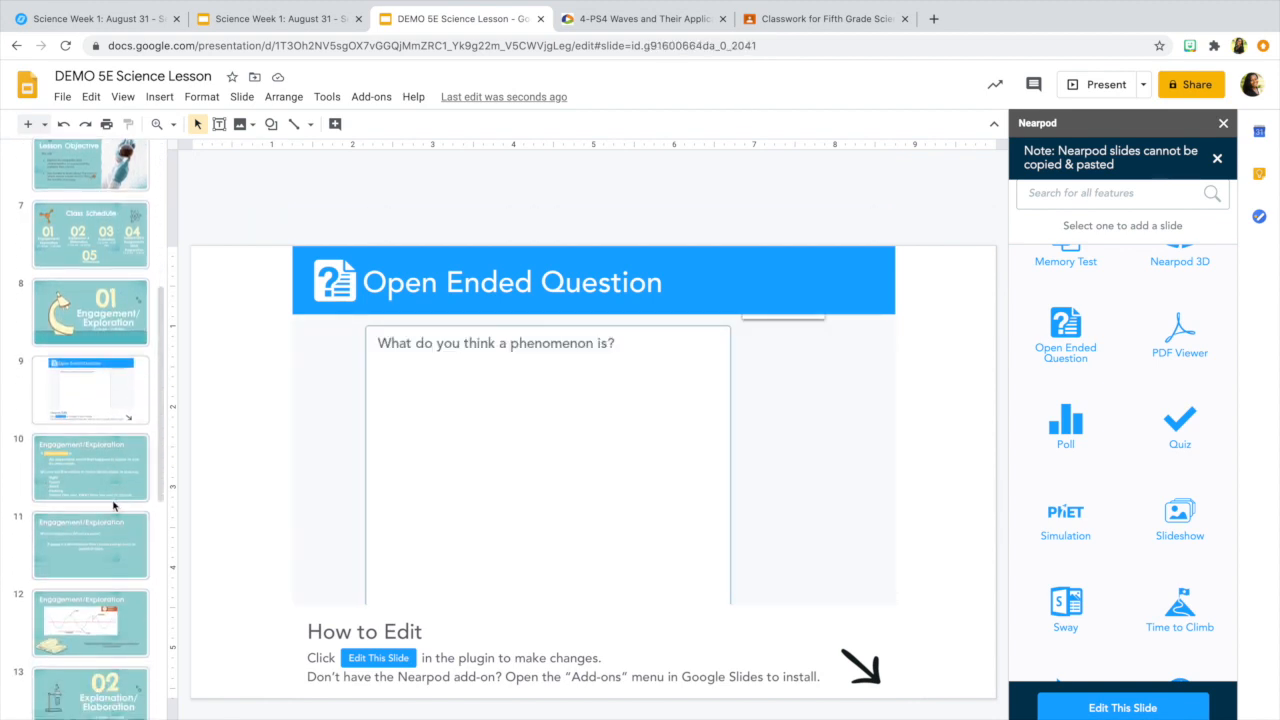
click(112, 510)
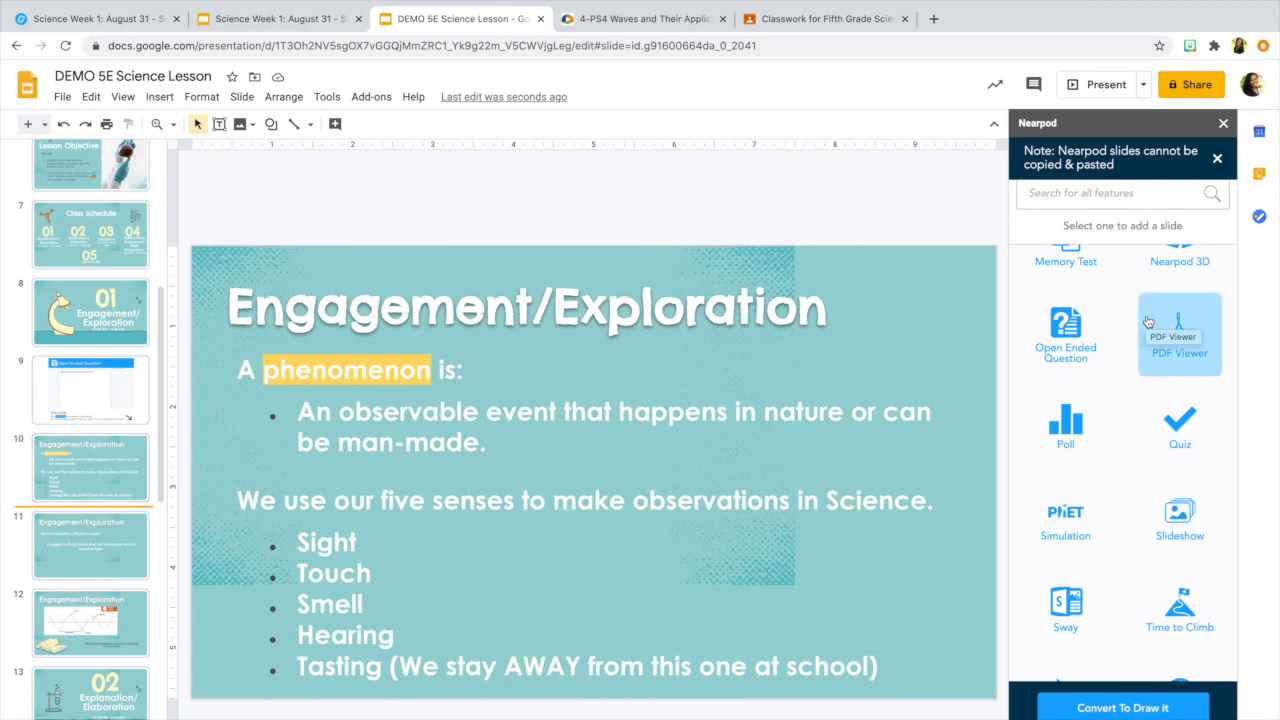
click(100, 476)
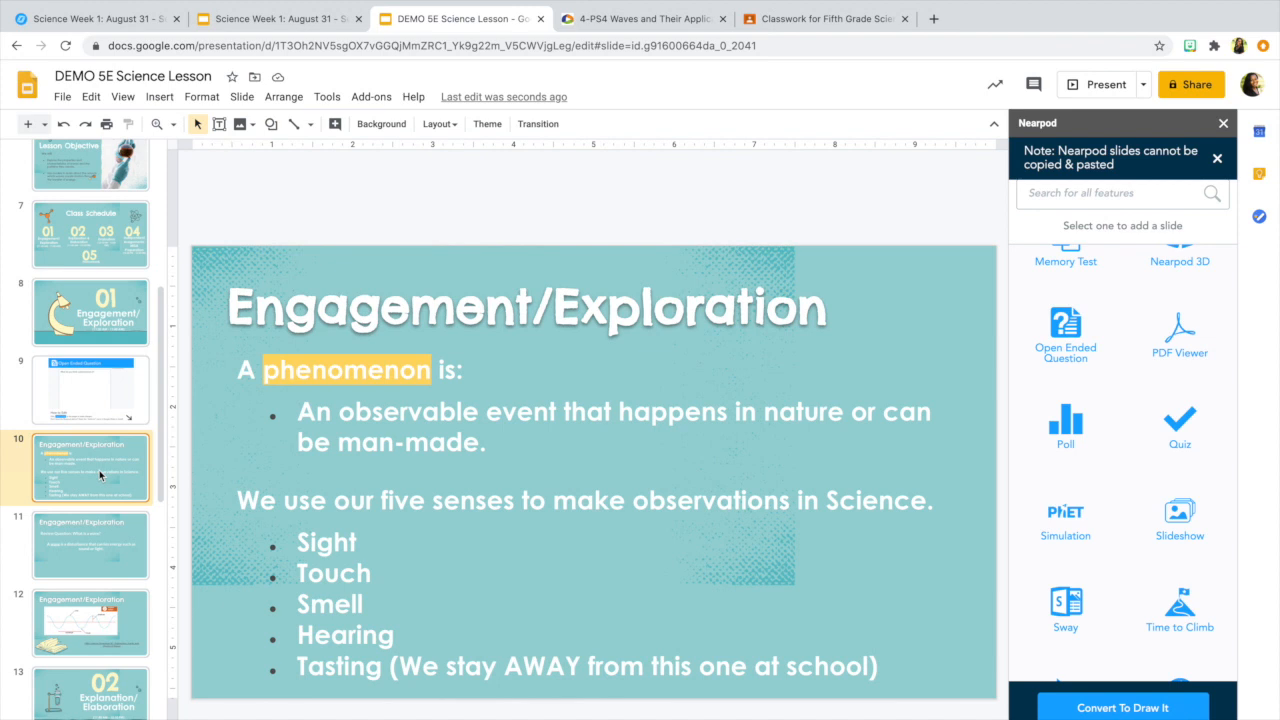
click(1068, 322)
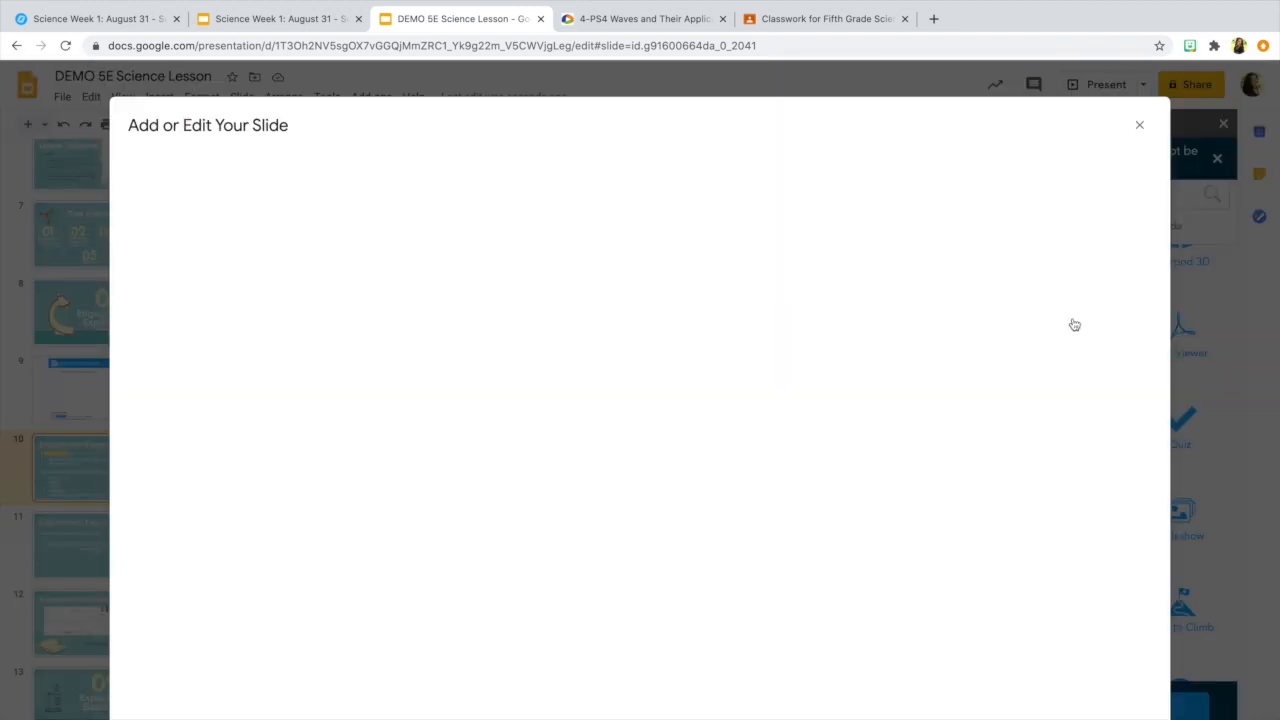
Step: Enter the question "Compare and contrast the two phenomena. Mention at least one similarity and one difference." with the spelling of "similarity" corrected
text(Compare and contr)
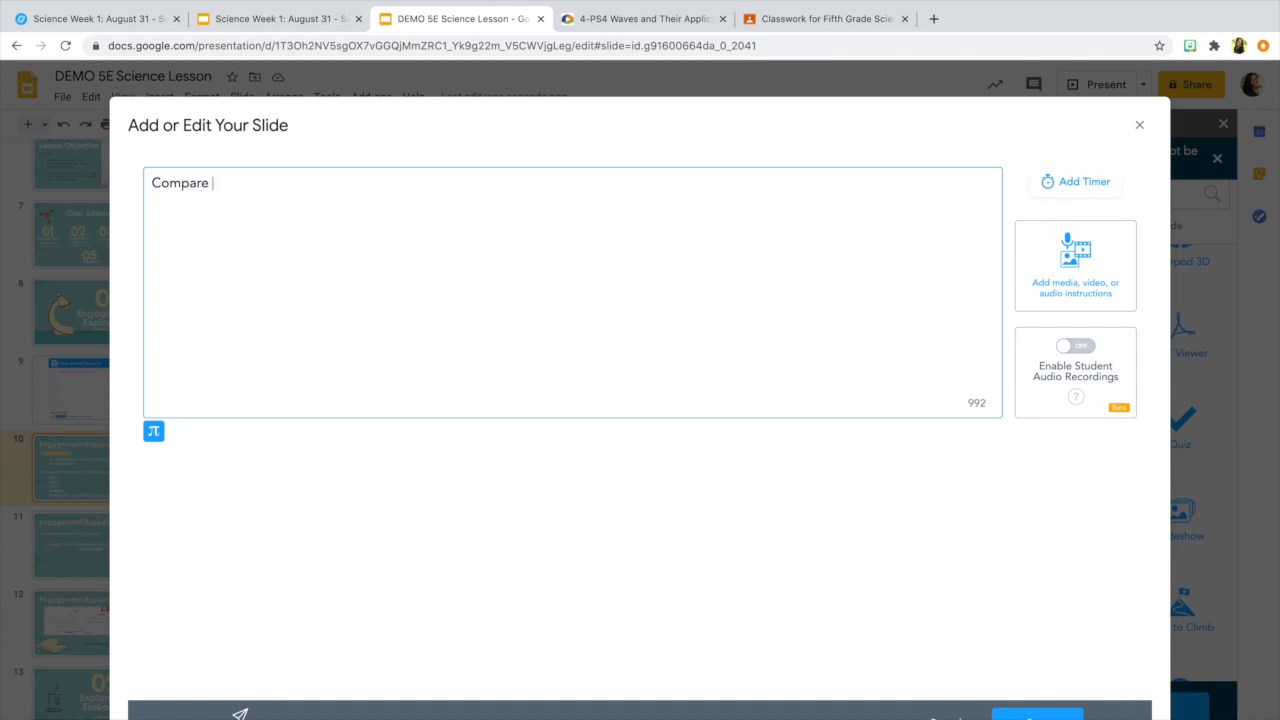
key(BackSpace)
key(BackSpace)
text(st the two )
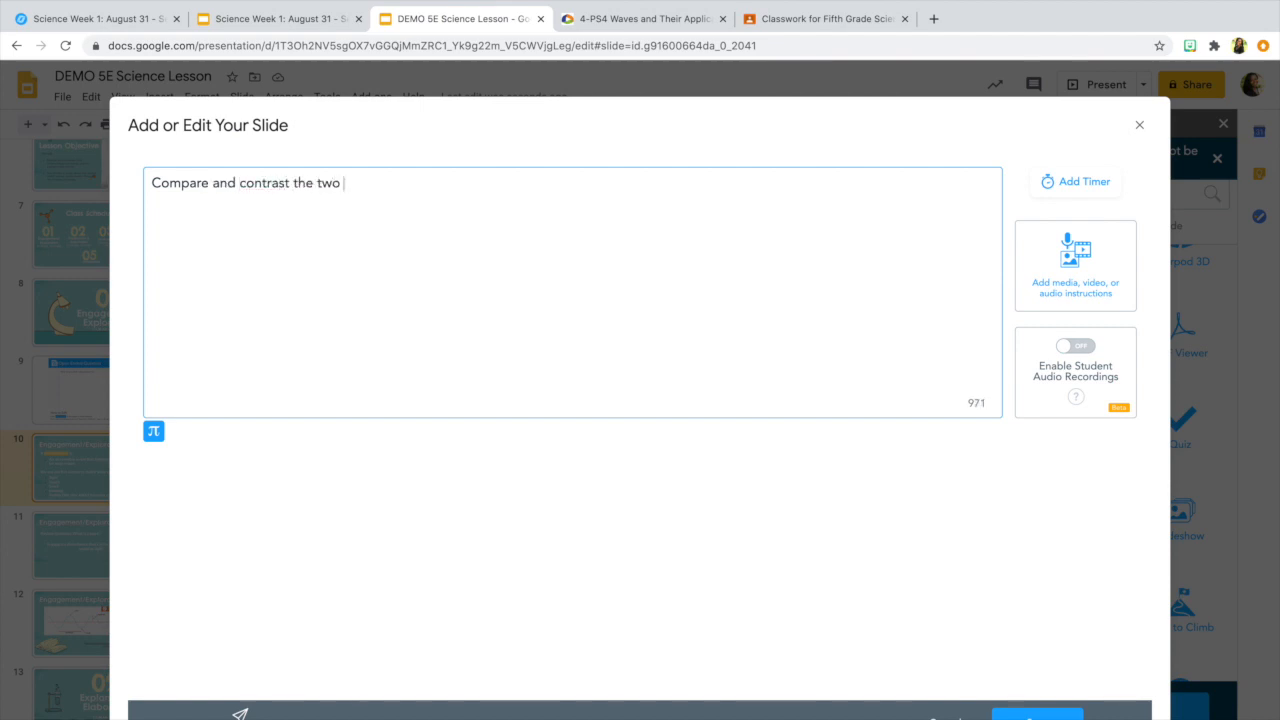
text(phenomena. Mention at leas)
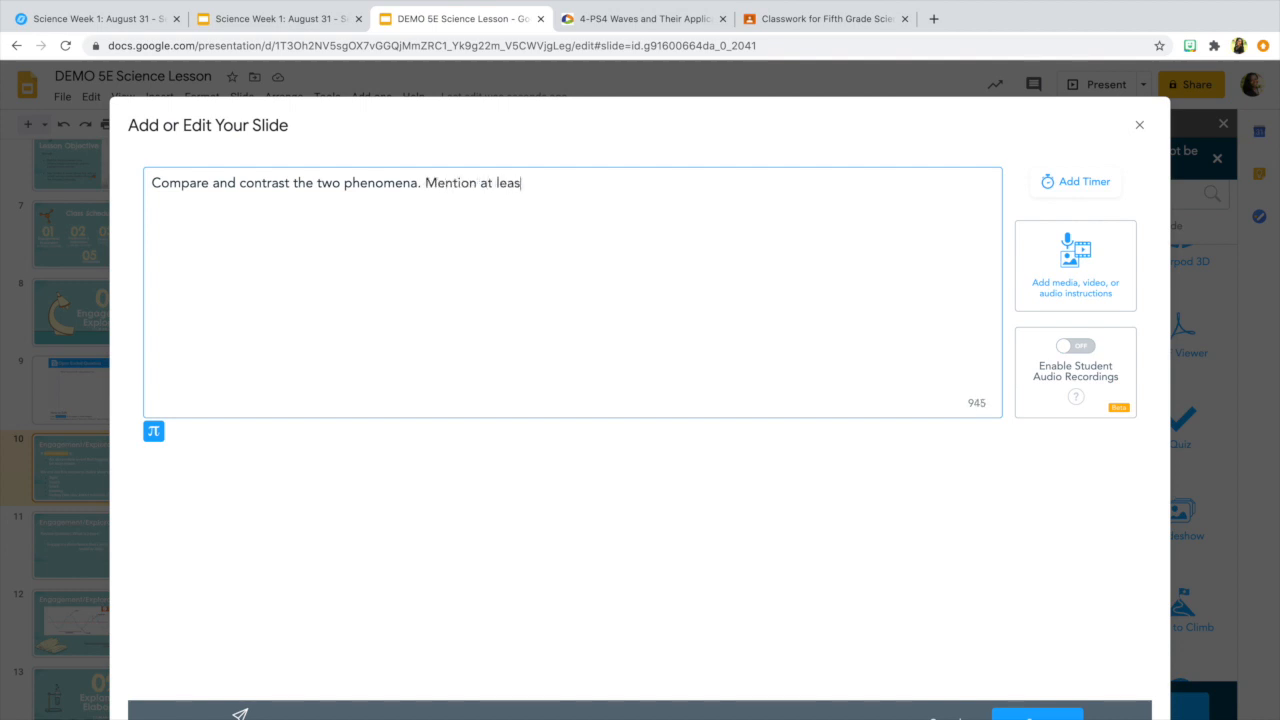
text(t one similiarity and one )
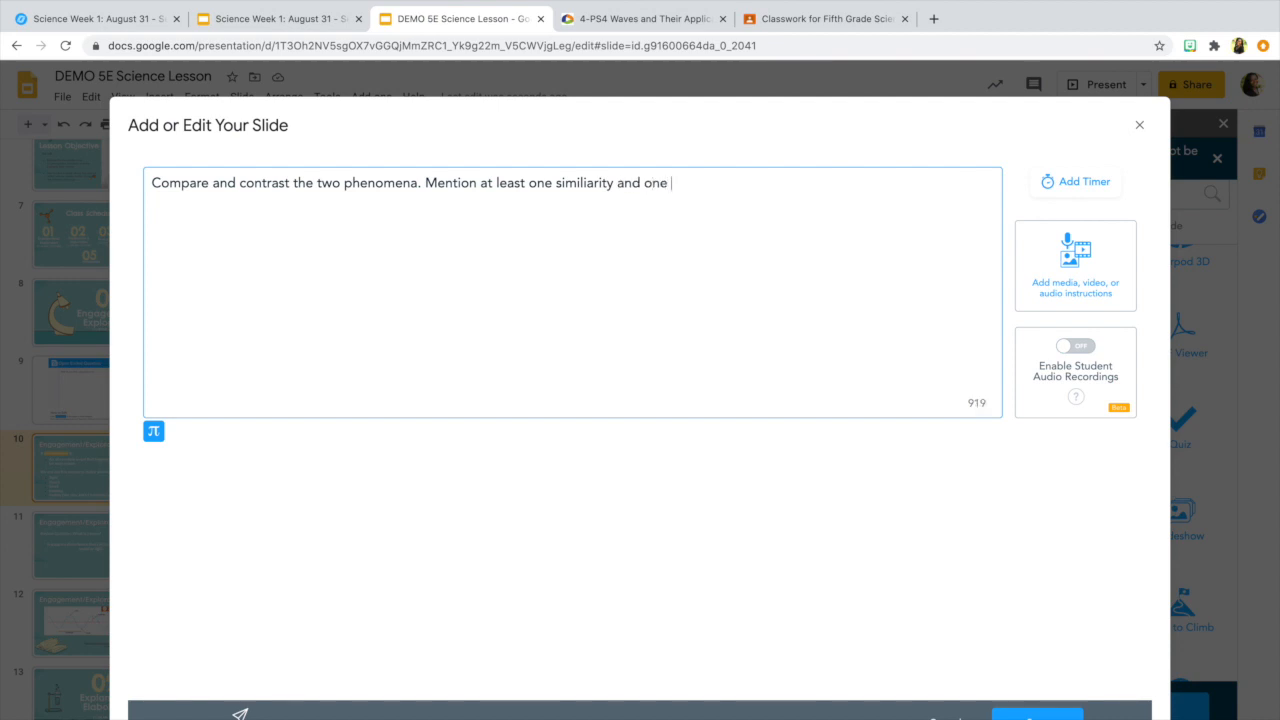
text(diffe3renc)
key(BackSpace)
key(BackSpace)
key(BackSpace)
text(ce)
right_click(595, 183)
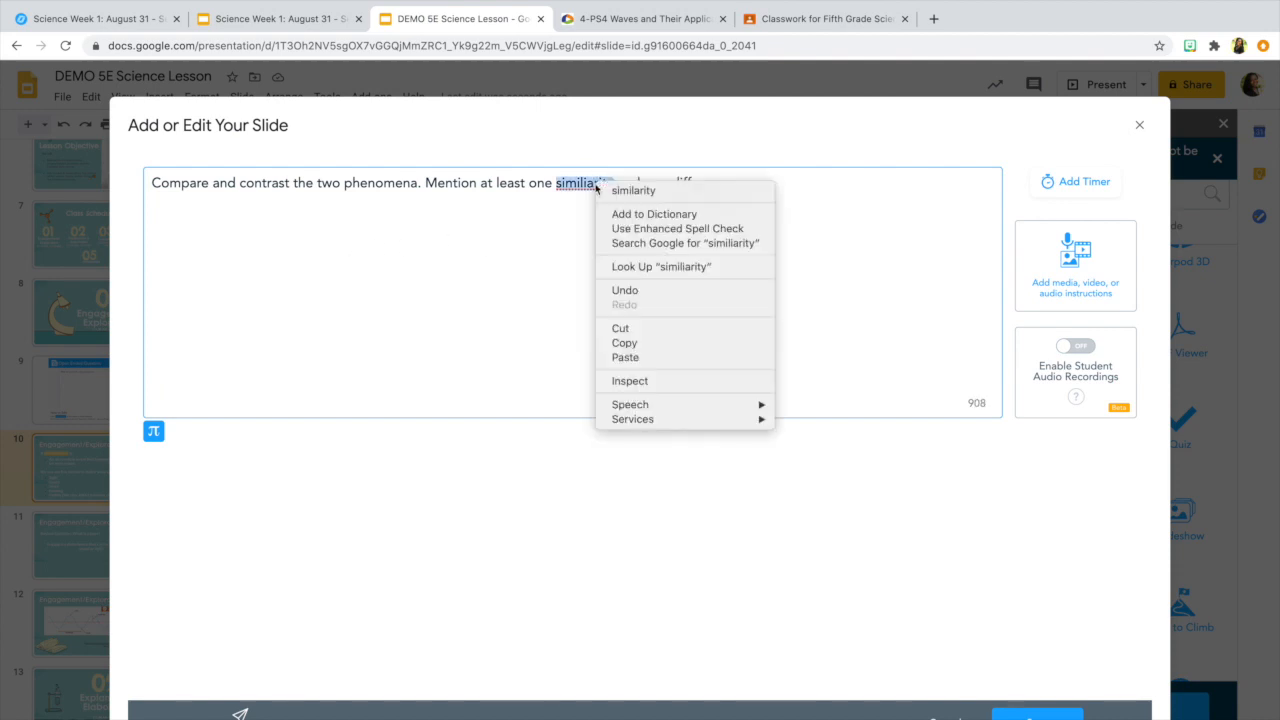
click(620, 191)
click(765, 180)
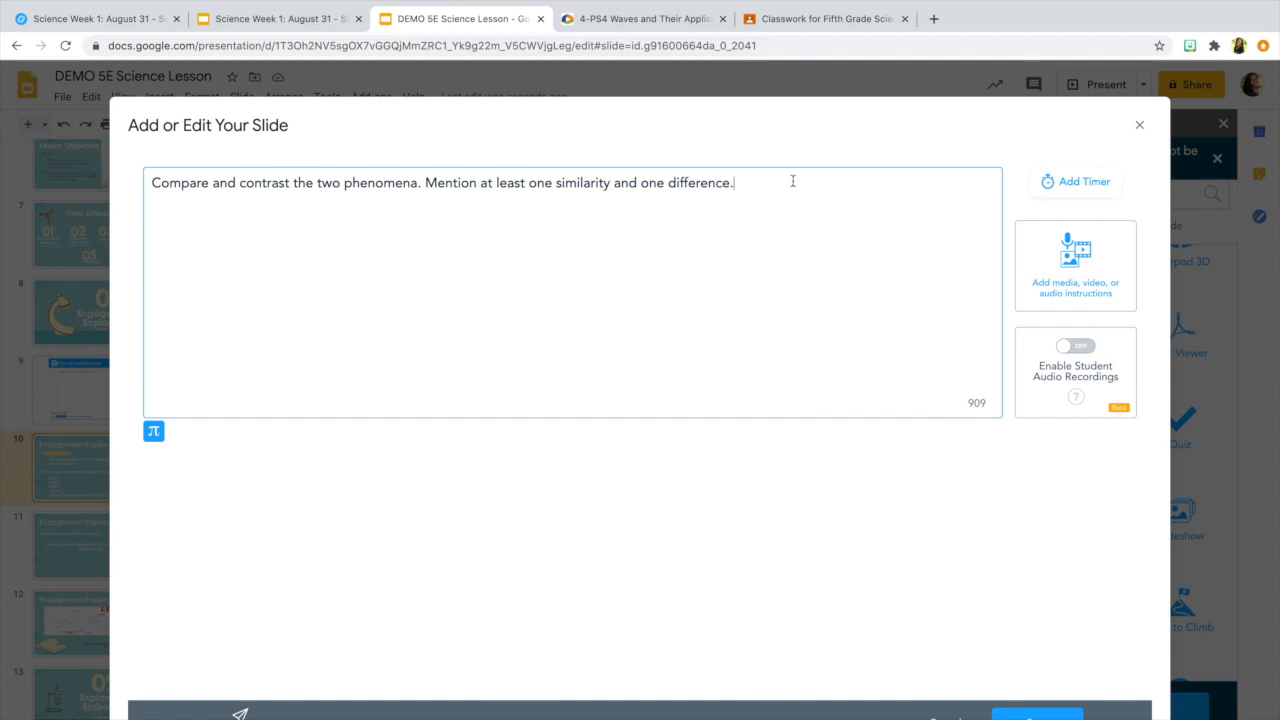
Step: Add a 45-second activity timer to the compare-and-contrast question
click(1066, 184)
click(590, 458)
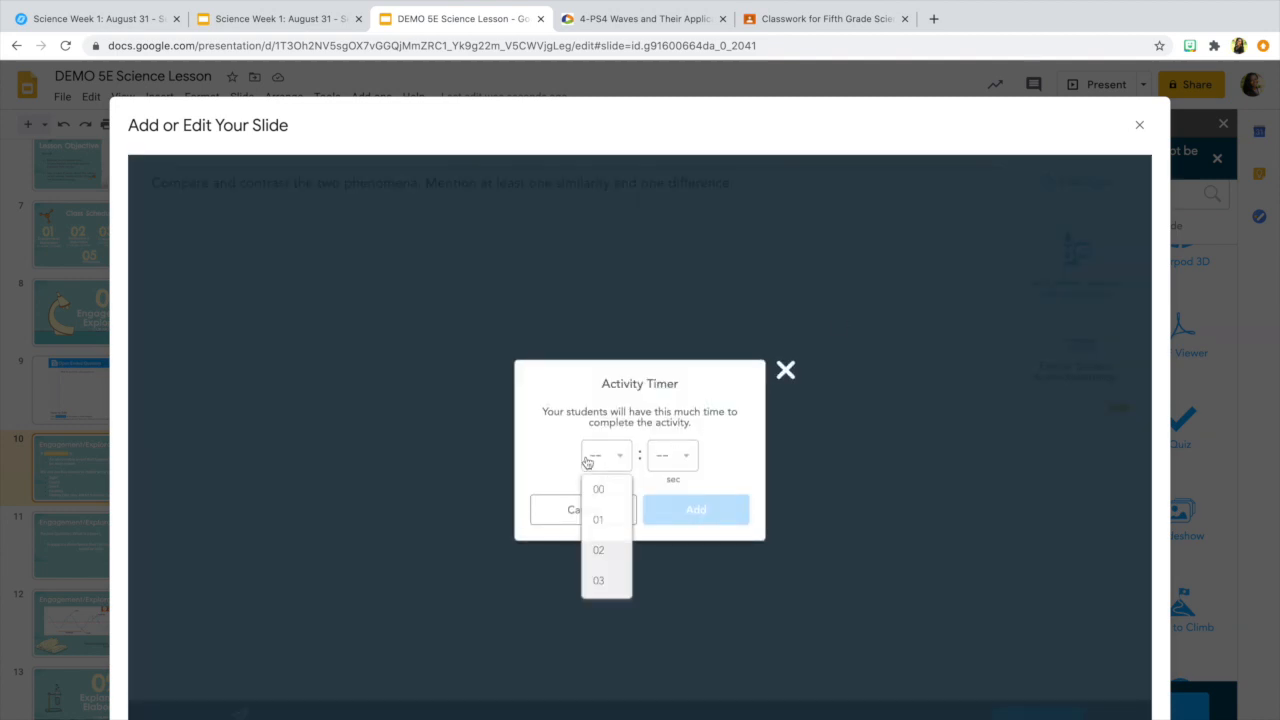
click(596, 490)
click(672, 460)
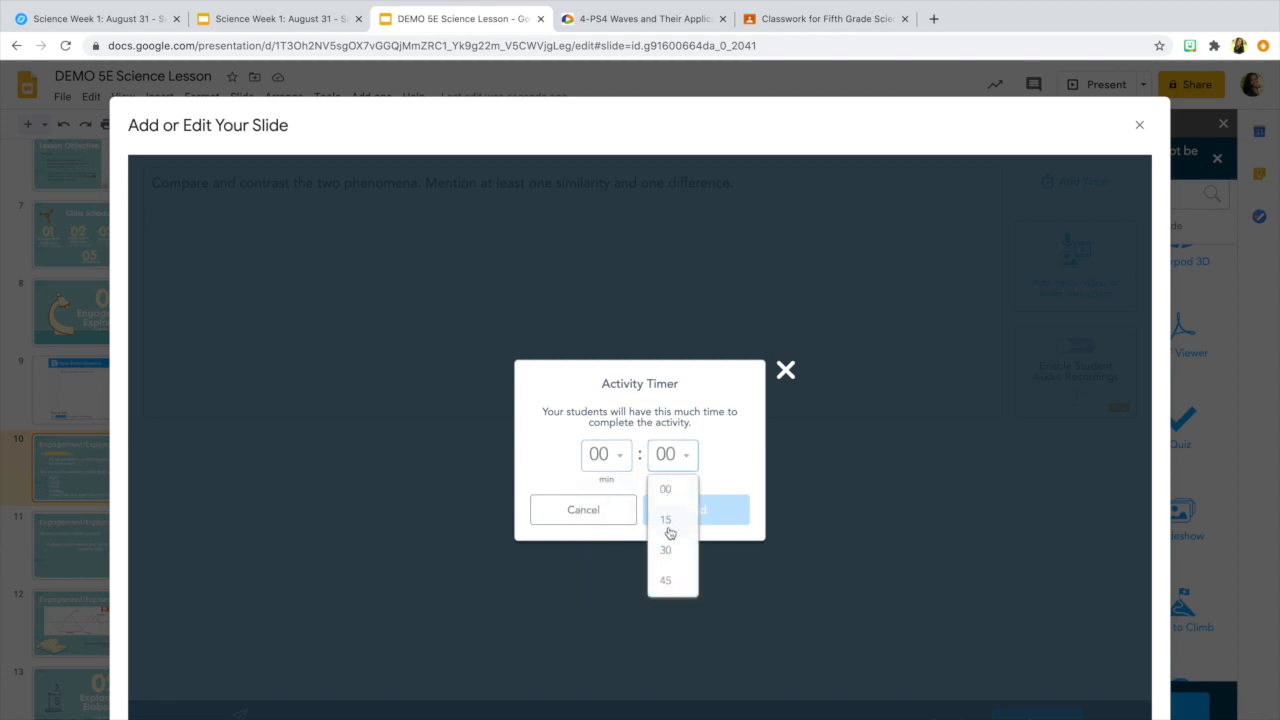
click(666, 580)
click(701, 510)
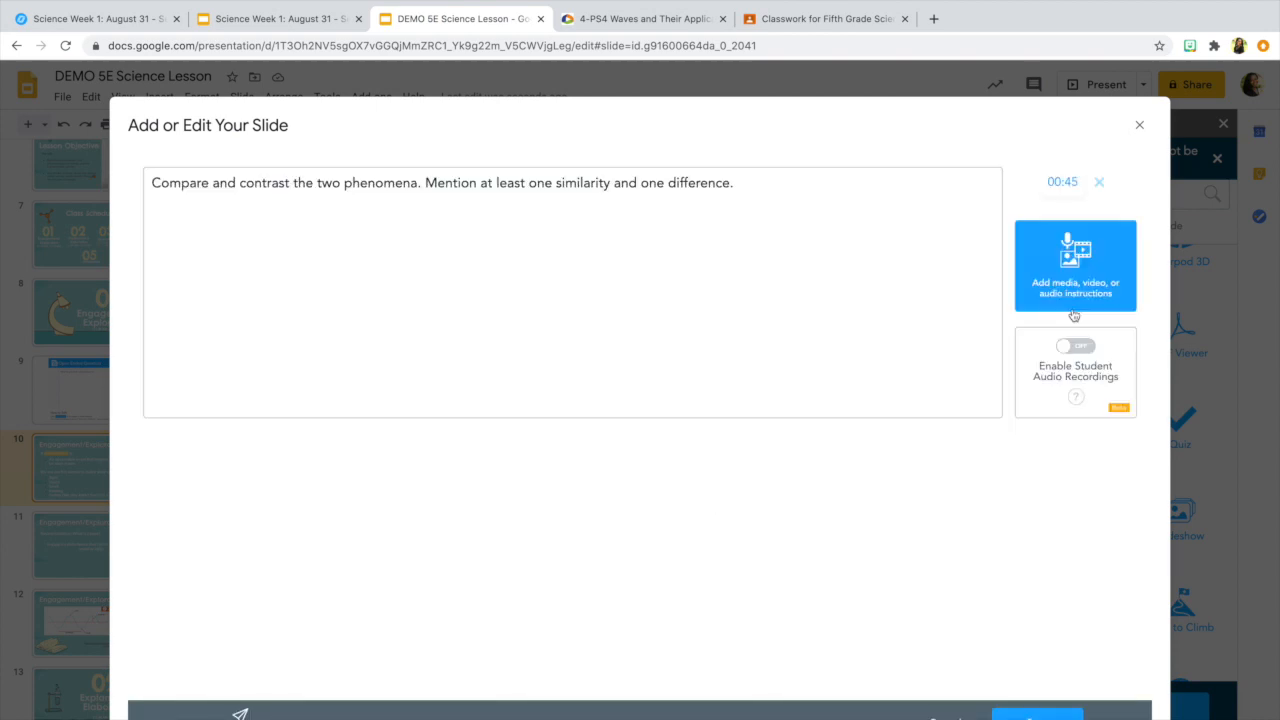
Step: Start attaching an image to the compare-and-contrast question from Google Drive, choosing the school account and activating the file search
click(1072, 280)
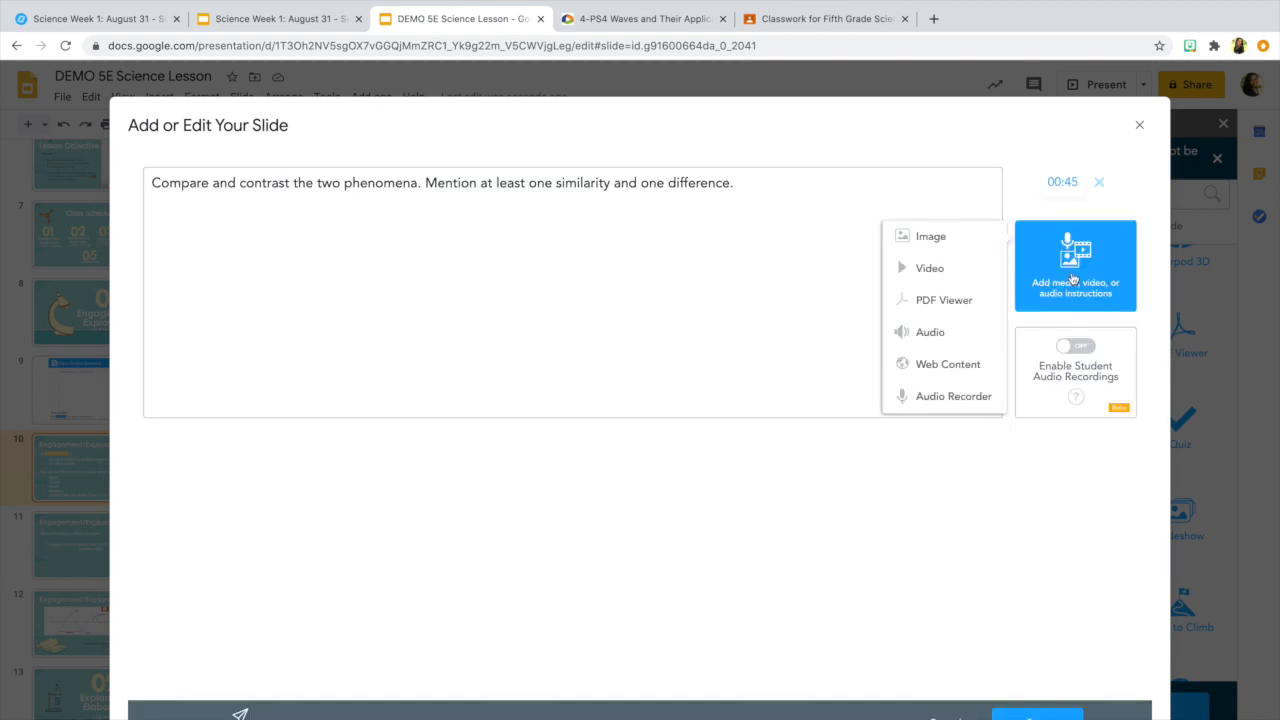
click(930, 237)
click(606, 546)
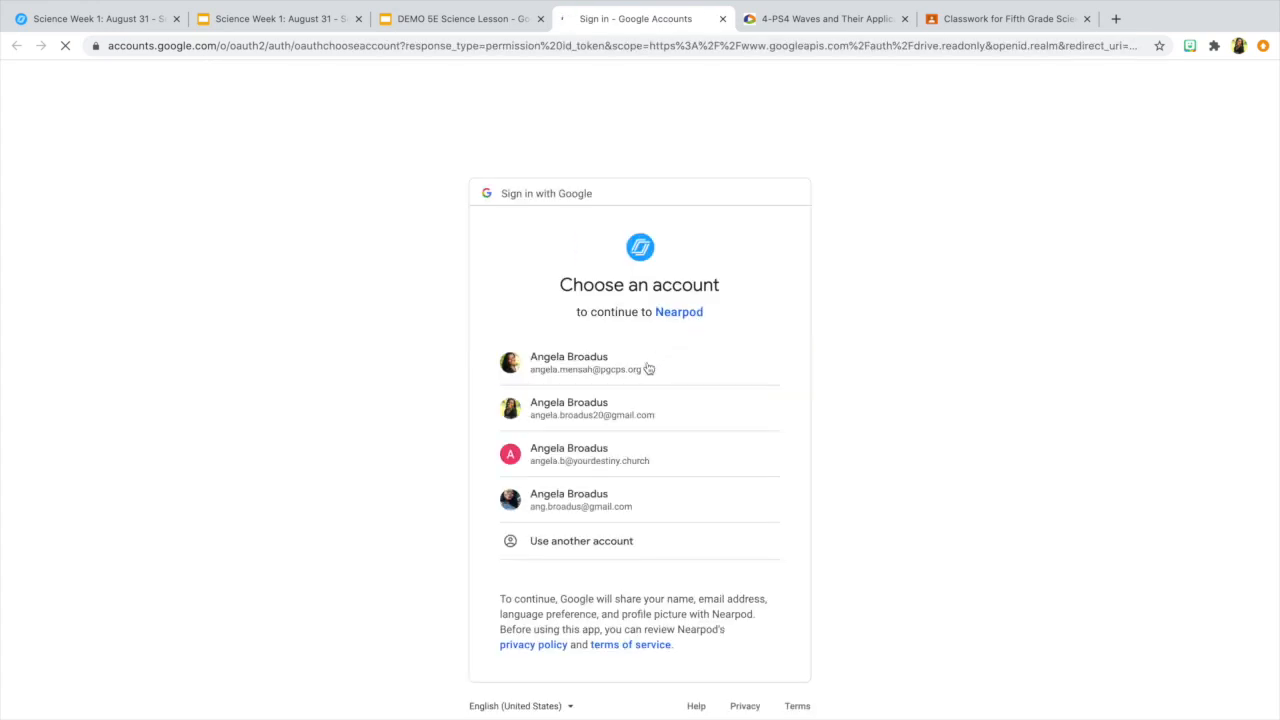
click(651, 368)
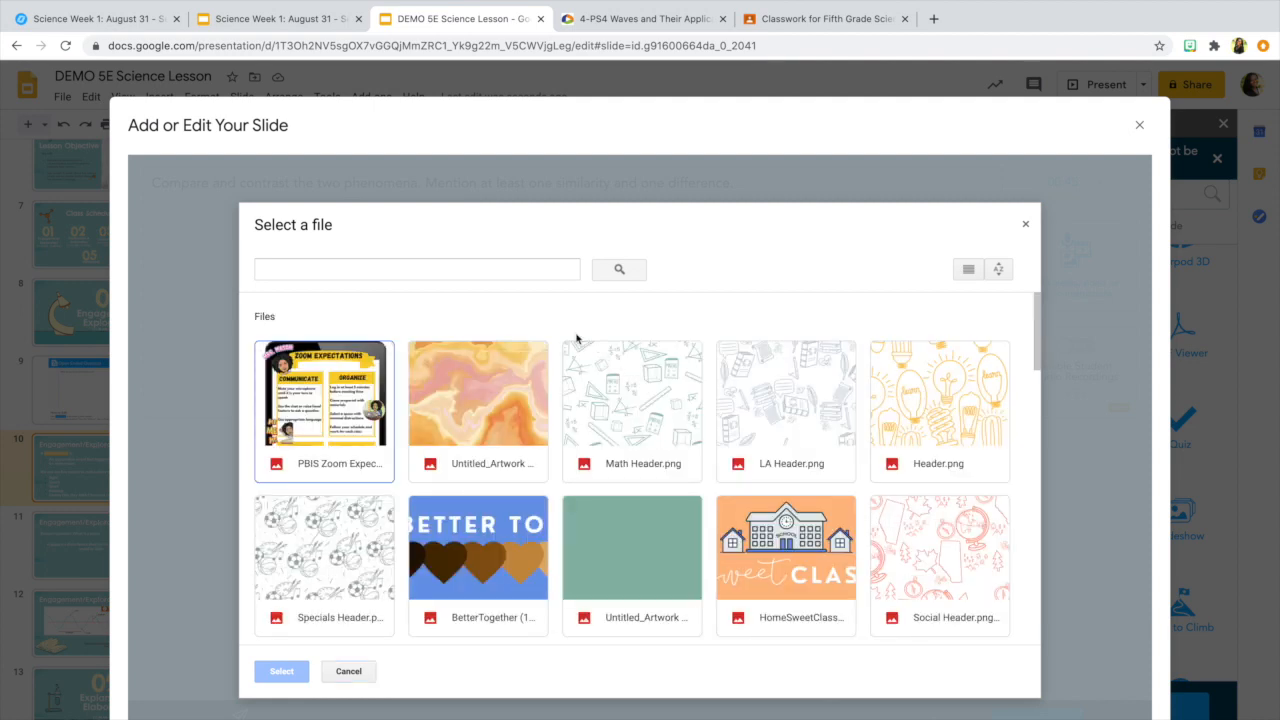
click(544, 274)
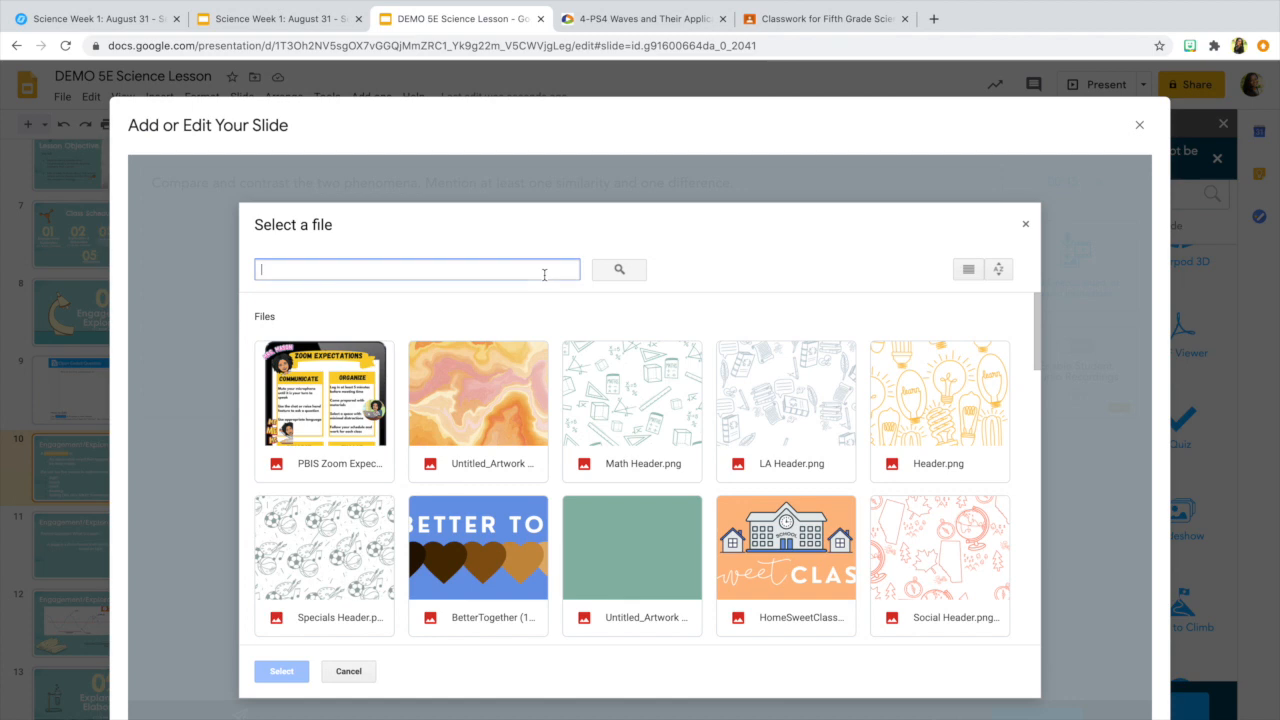
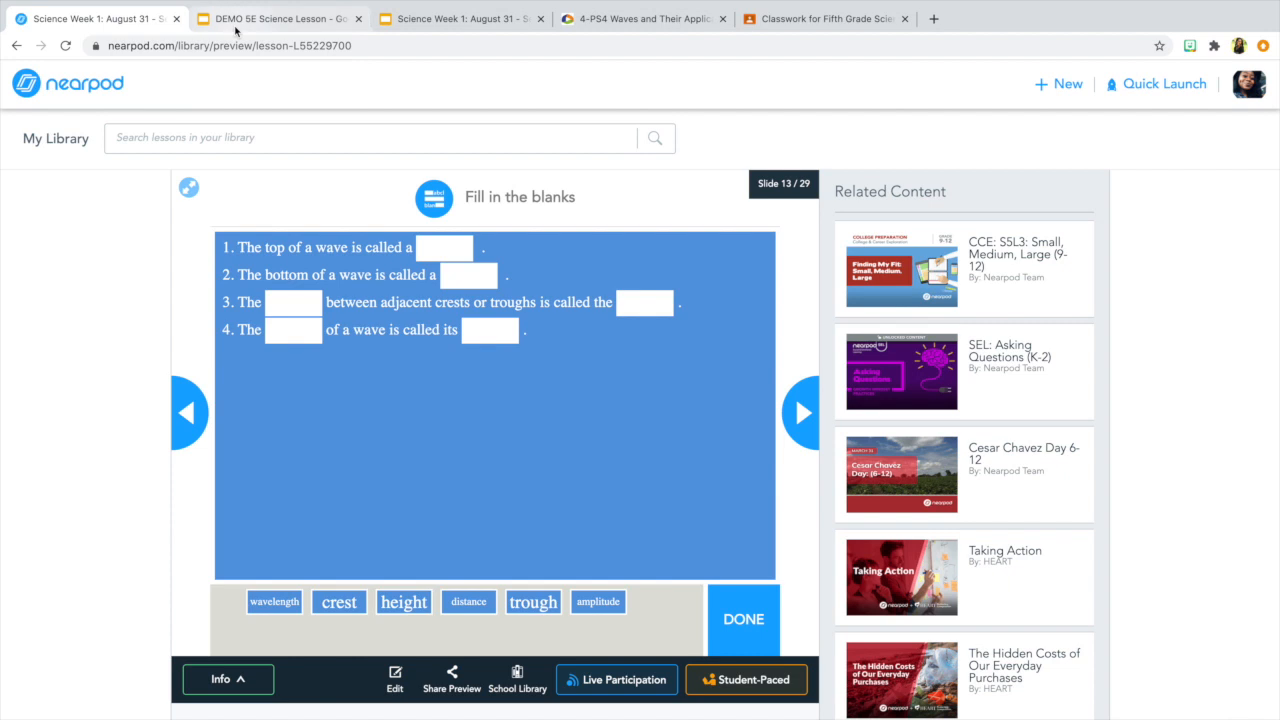
Step: In the DEMO lesson's Fill in the Blanks activity, enter the first sentence "The top of a wave is called a crest .", checking the Nearpod example
click(263, 28)
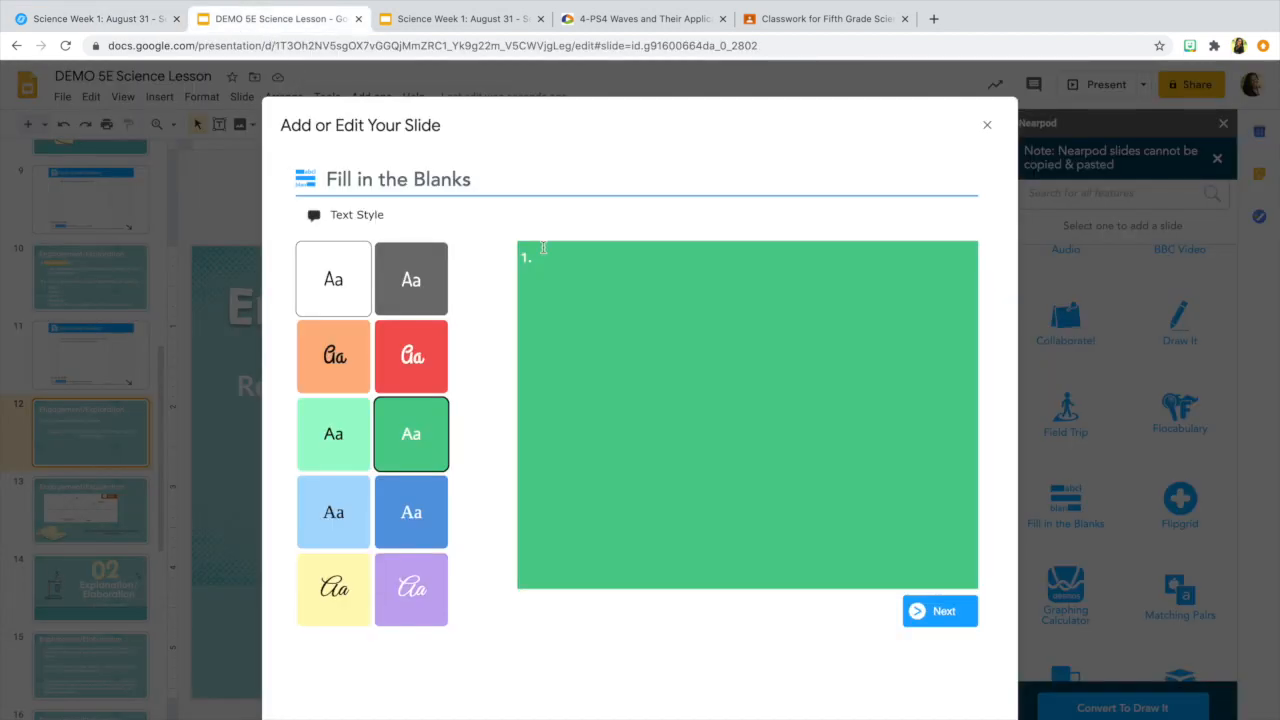
text(The top of a wave is called)
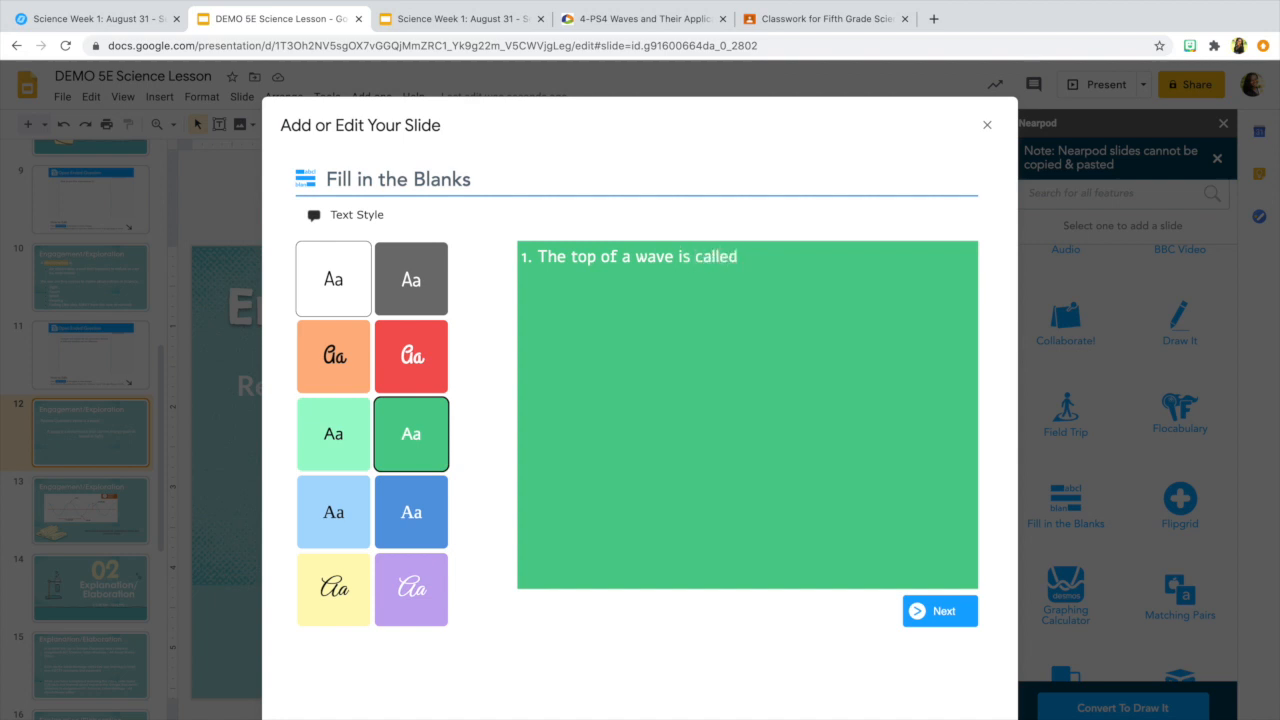
click(127, 22)
click(300, 28)
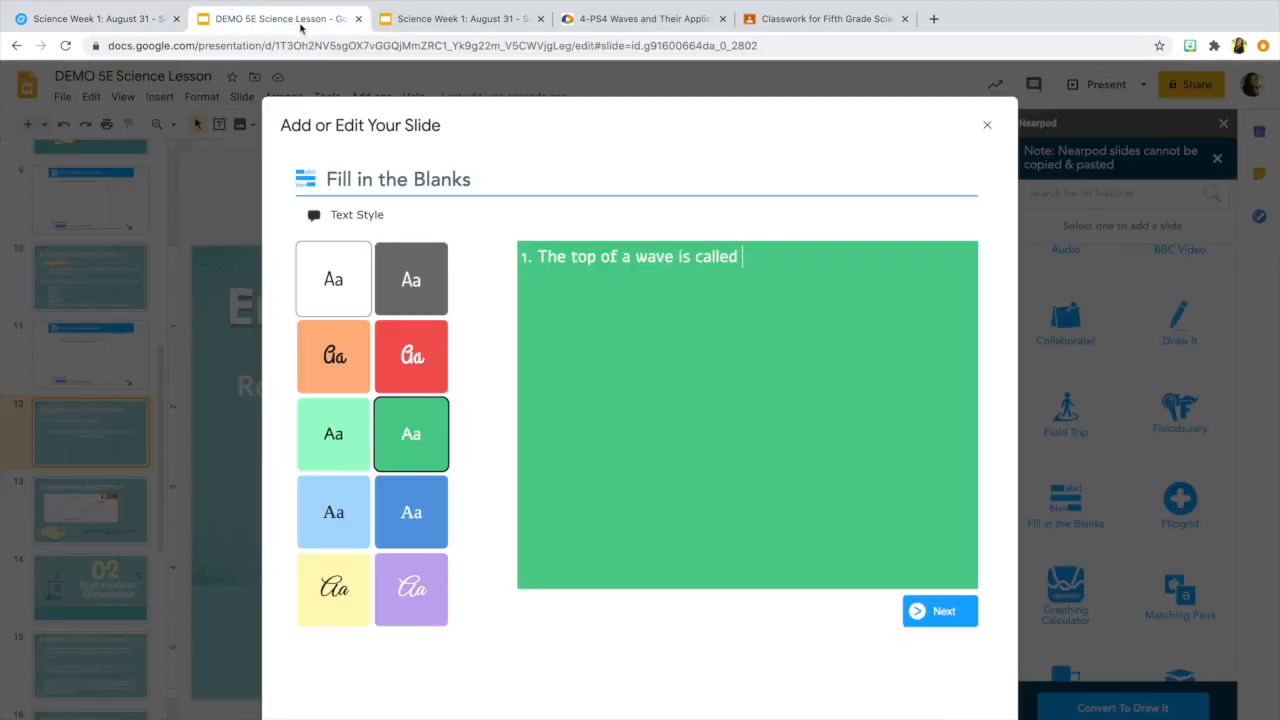
text(a crest)
text(.)
Step: Check the Science Week 1 example in Nearpod and add the second sentence "2. The bottom of a wave is called a trough."
click(77, 20)
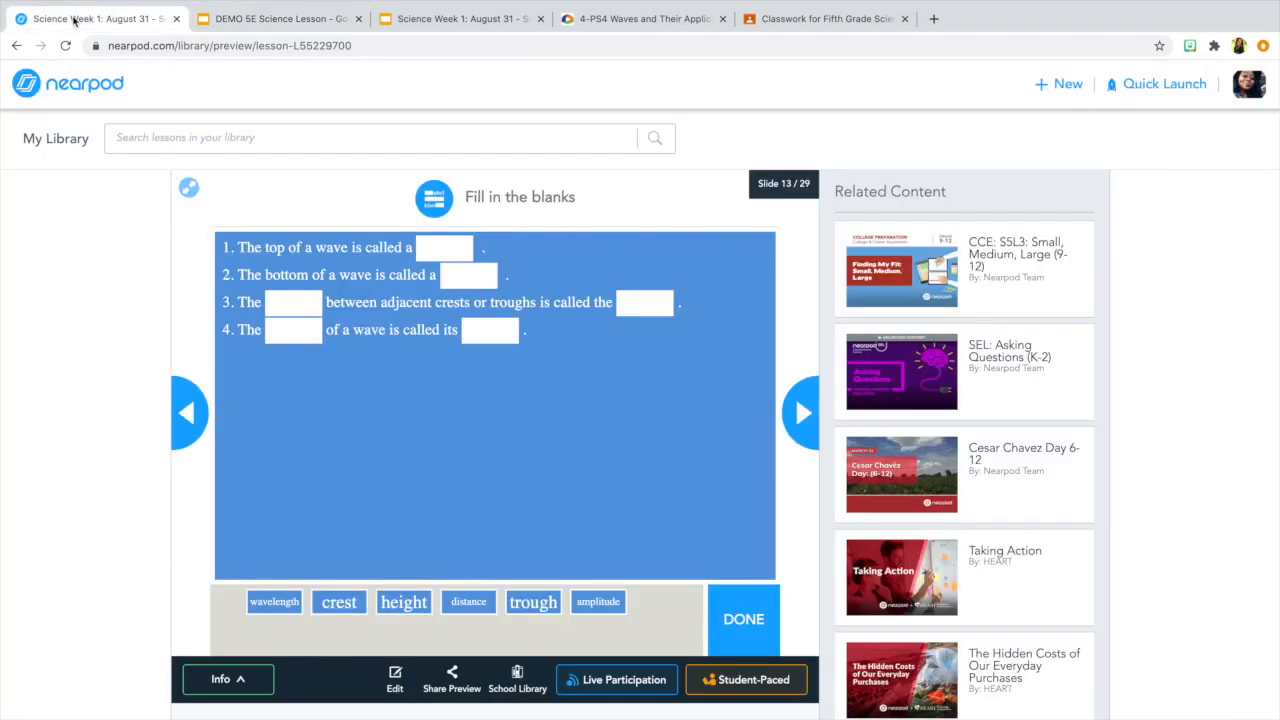
click(196, 28)
text(t)
key(BackSpace)
text(2)
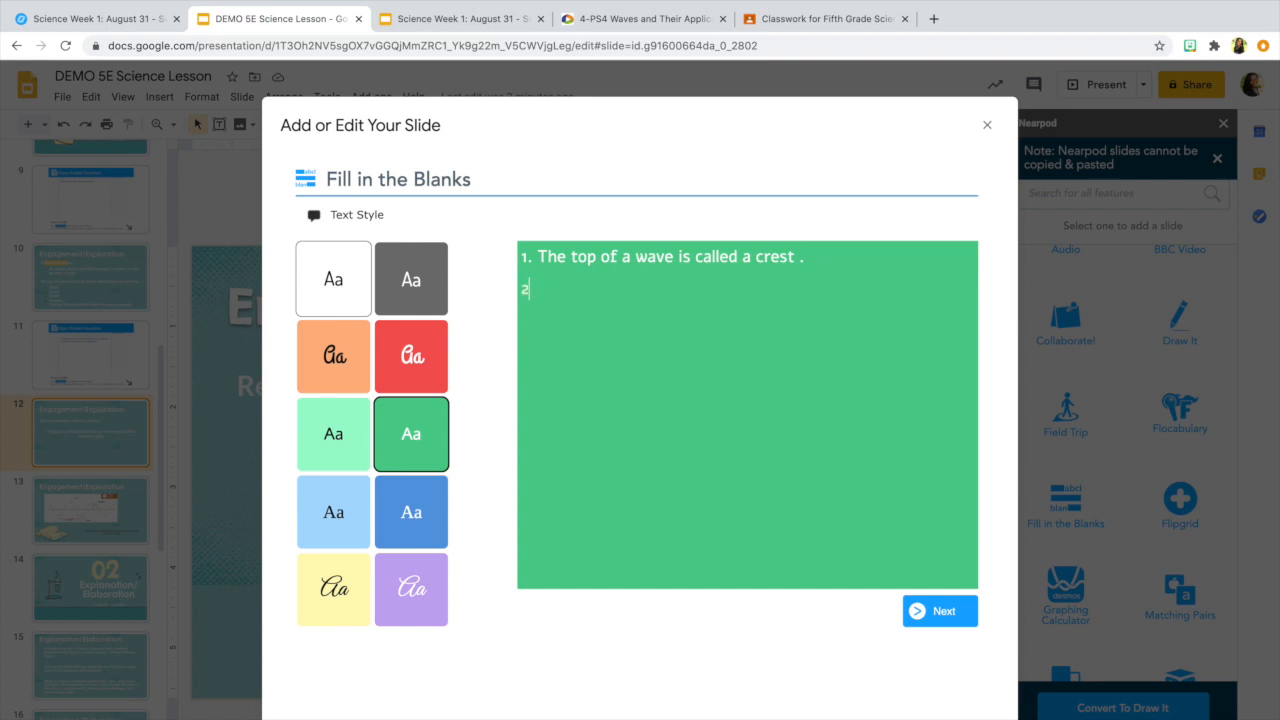
text(. The bottom of a wave i)
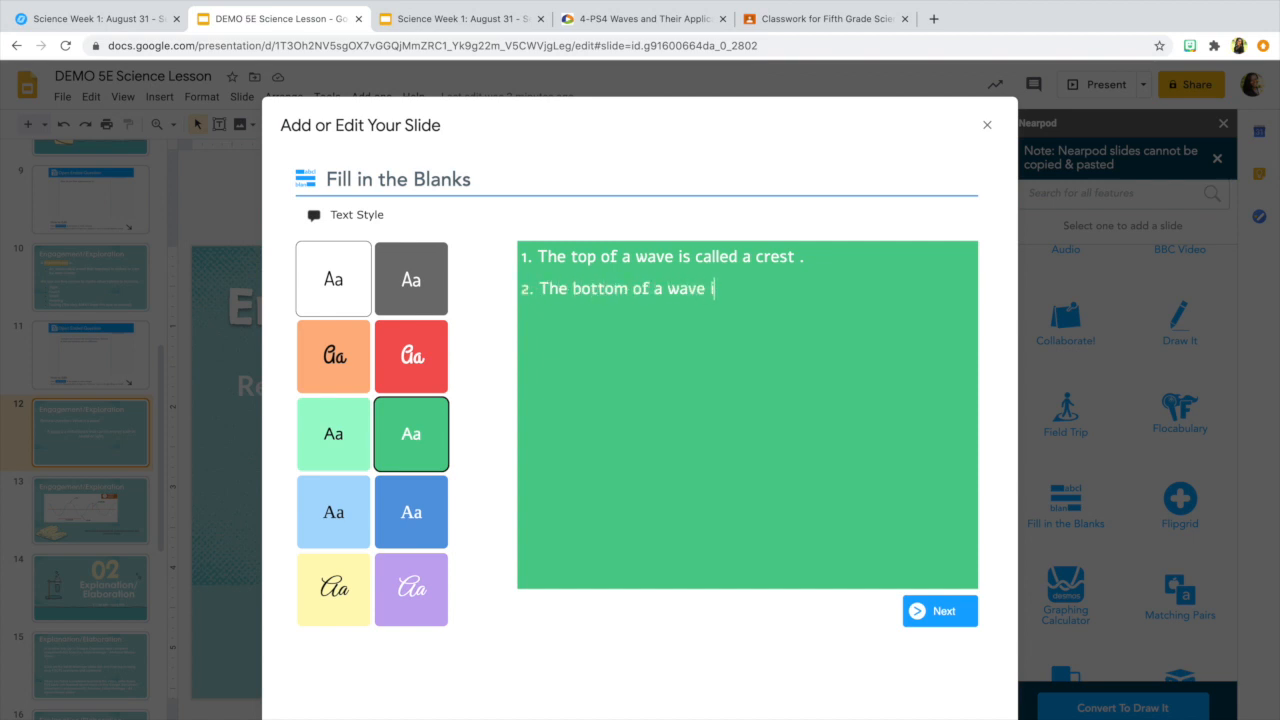
text(s called a trough.)
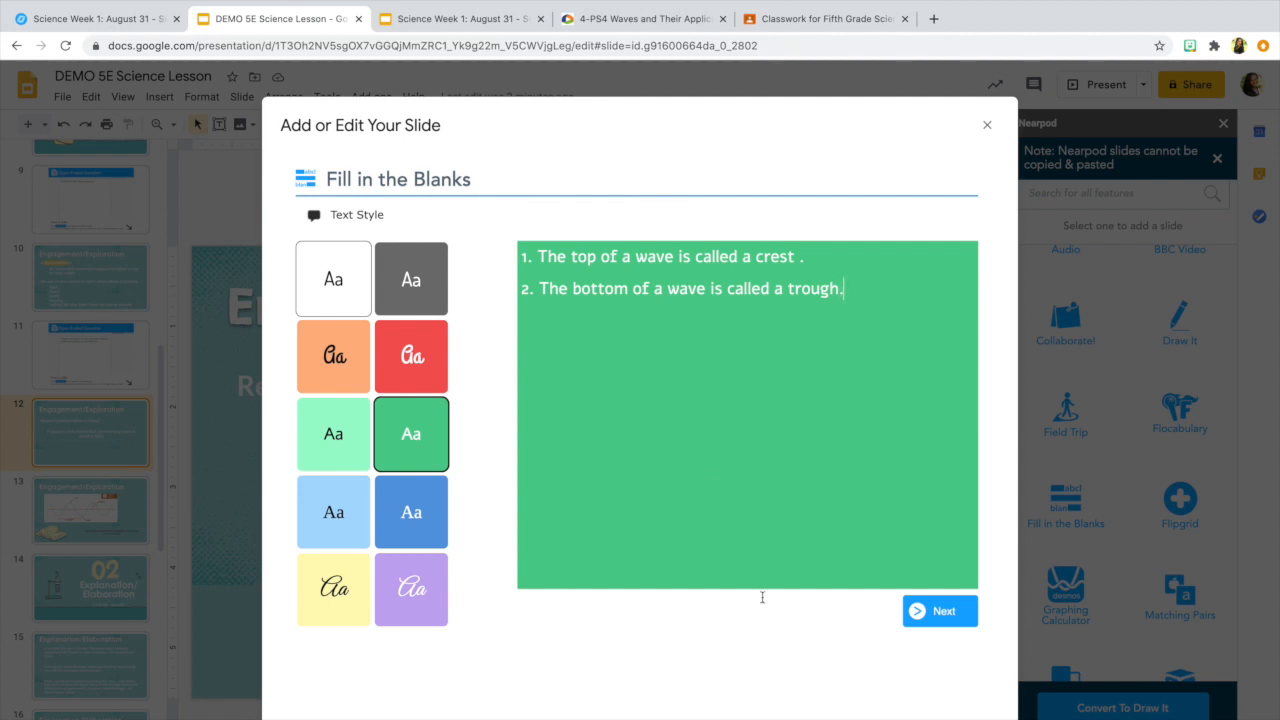
Step: Add crest, top, bottom and trough to the word bank as blanks and finish the Fill in the Blanks slide
click(944, 619)
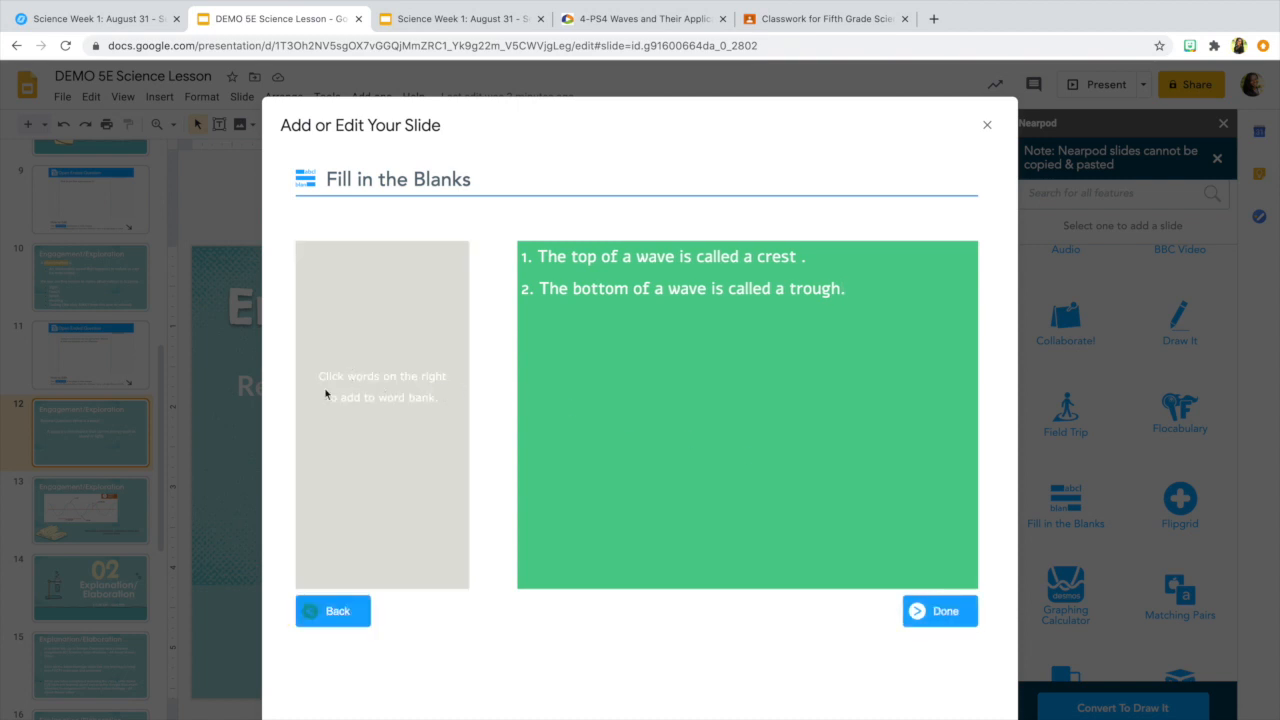
click(777, 259)
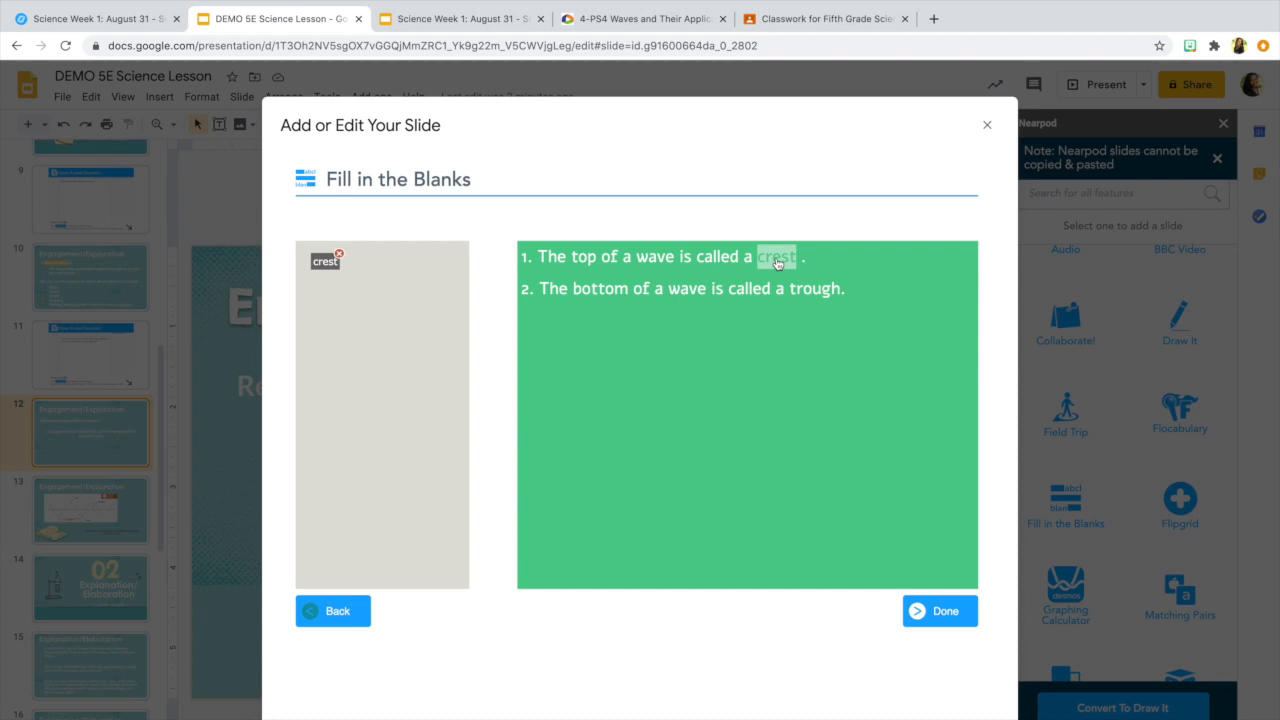
click(579, 262)
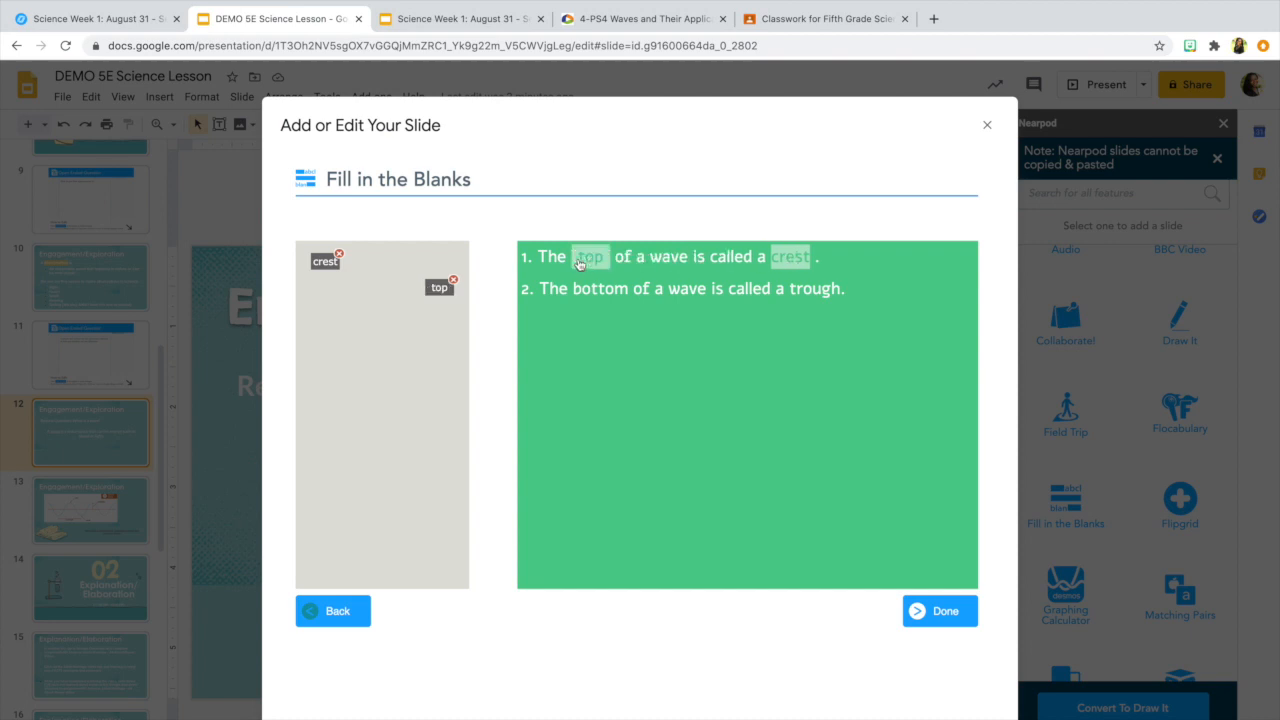
click(596, 298)
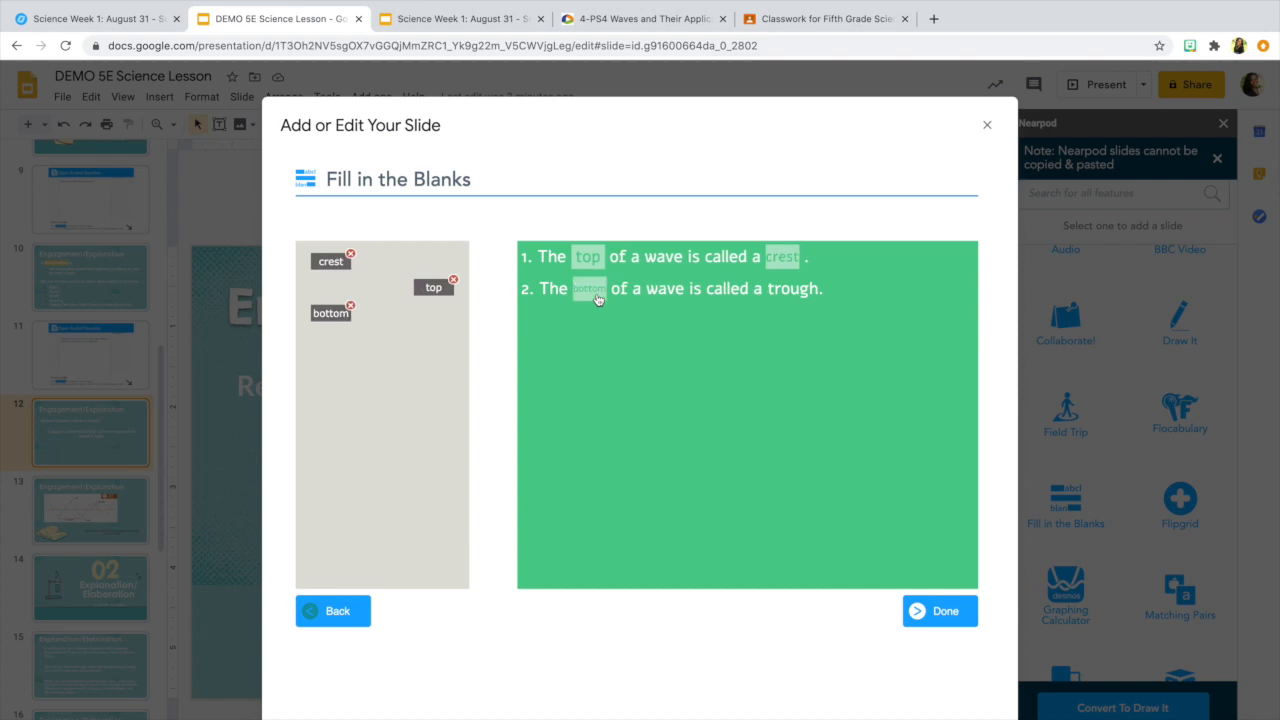
click(809, 298)
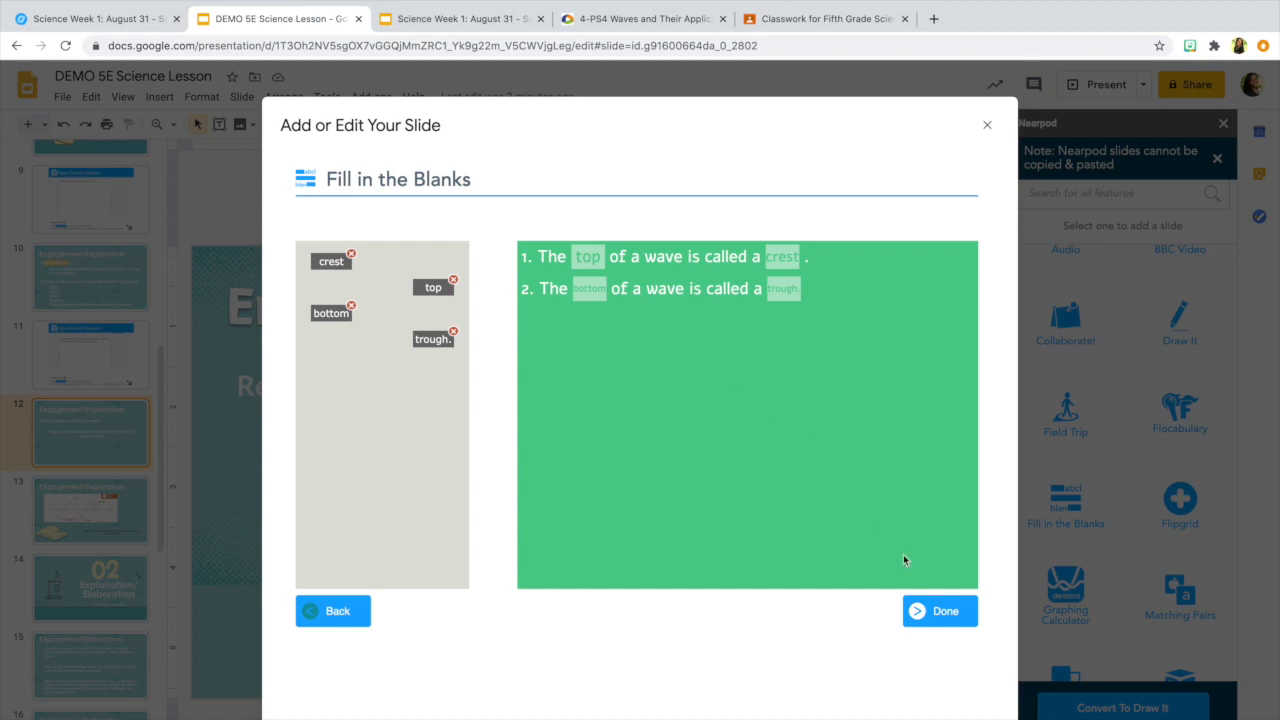
click(935, 611)
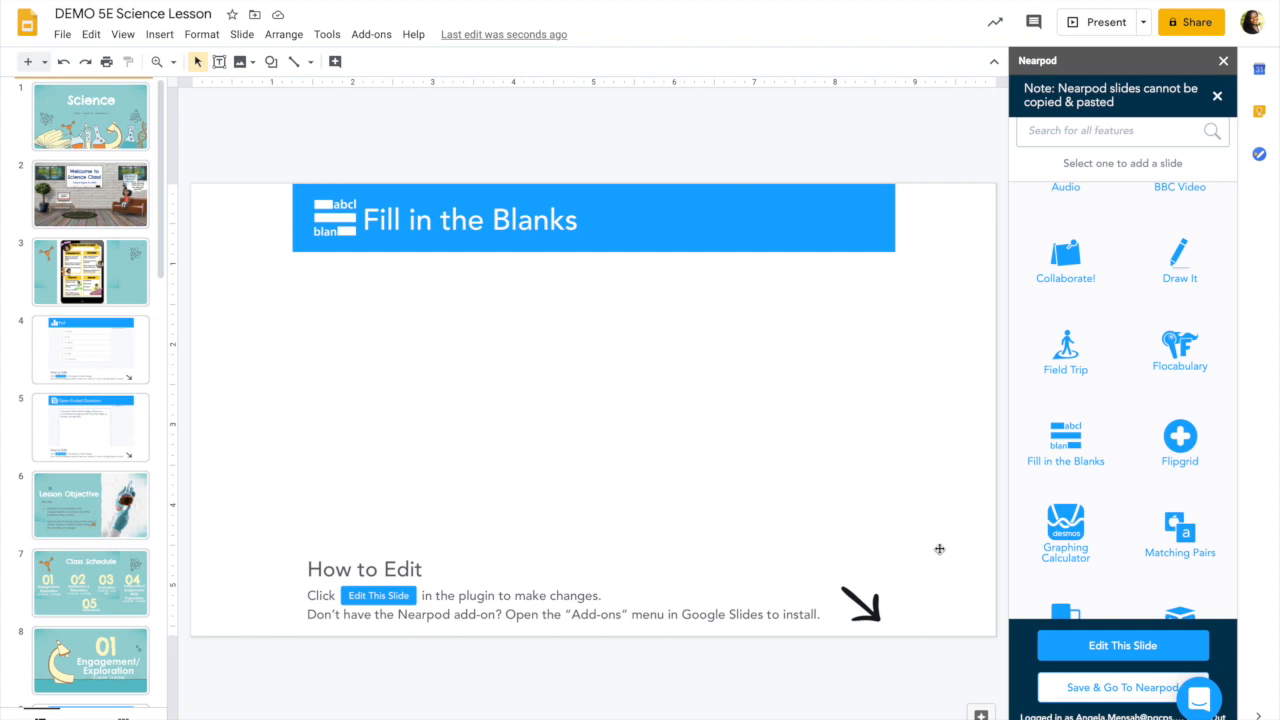
Step: Save the presentation to Nearpod, open the preview of DEMO 5E Science Lesson from My Library and advance to slide 2
click(1086, 690)
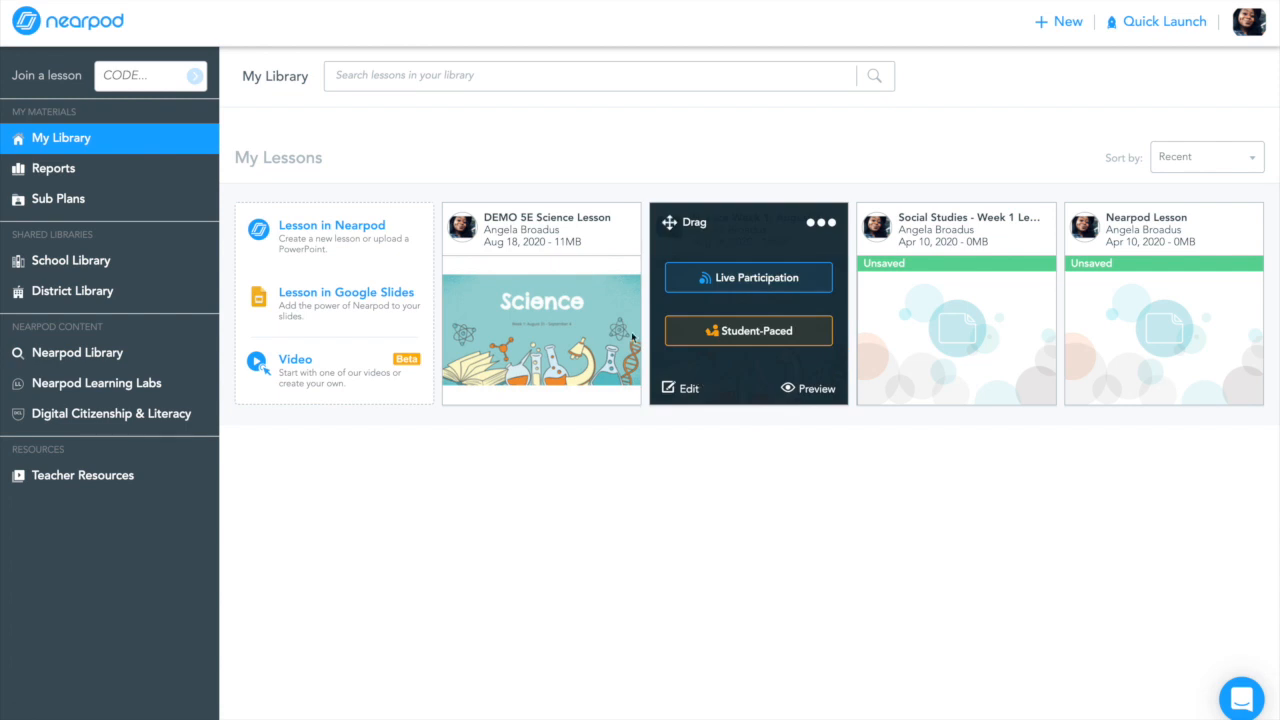
mouse_move(545, 330)
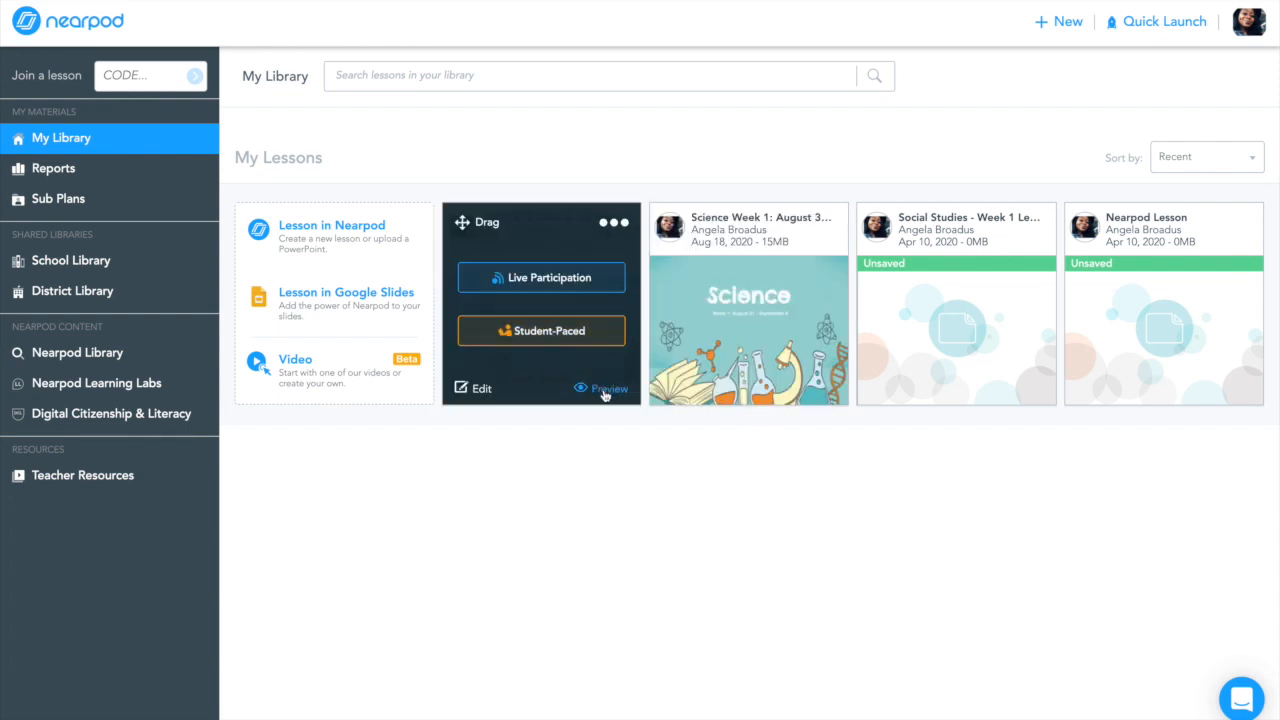
click(604, 392)
click(771, 350)
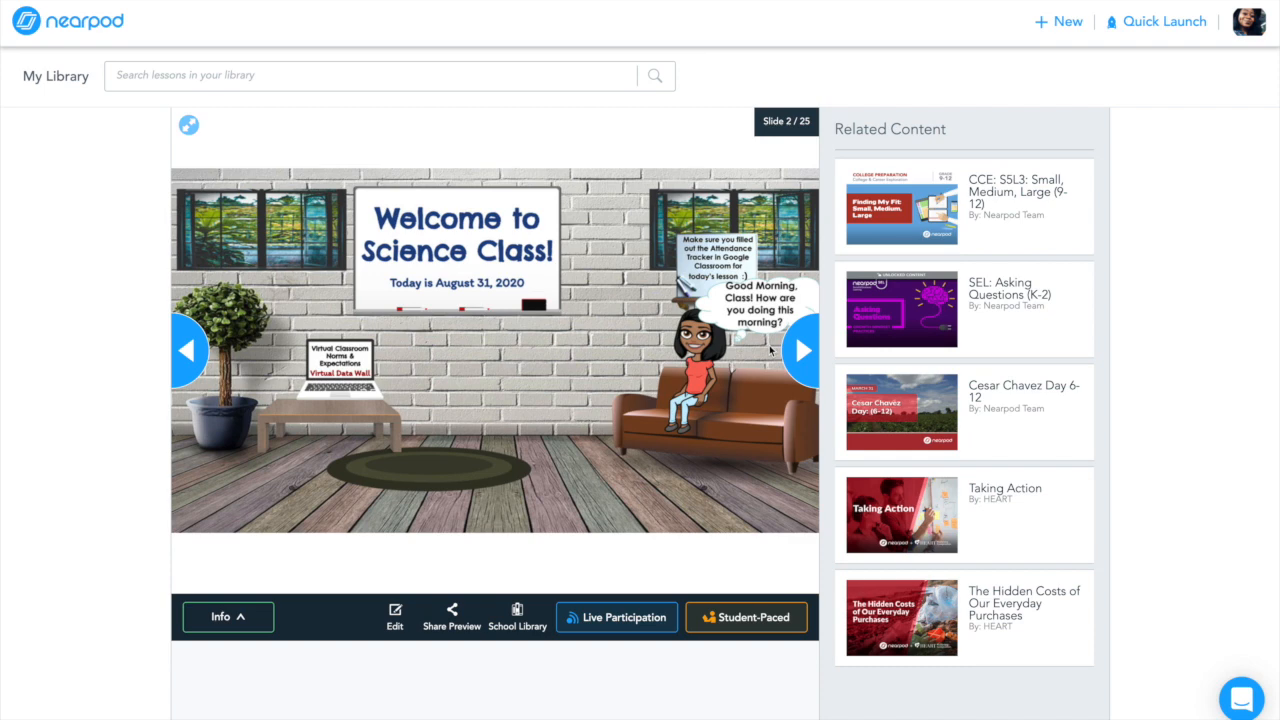
Step: Advance the preview to the feelings poll on slide 4 and choose Happy as the answer, trying Worried along the way
click(805, 359)
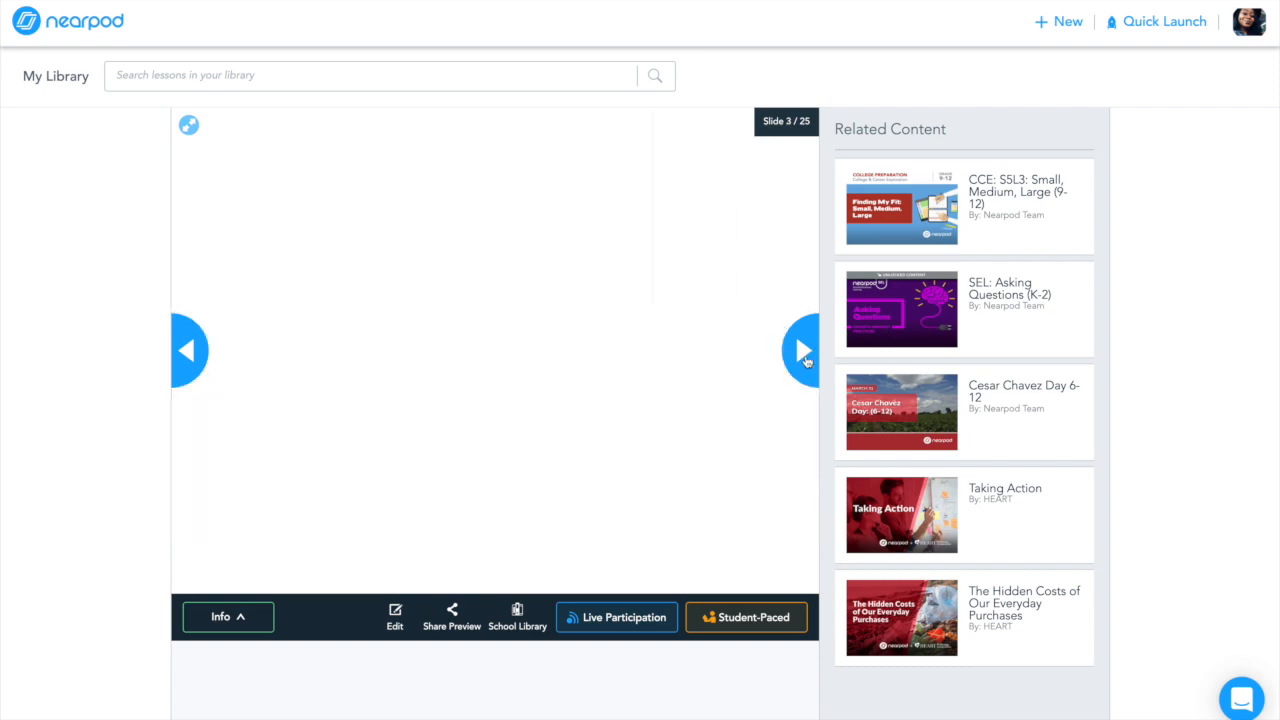
click(805, 359)
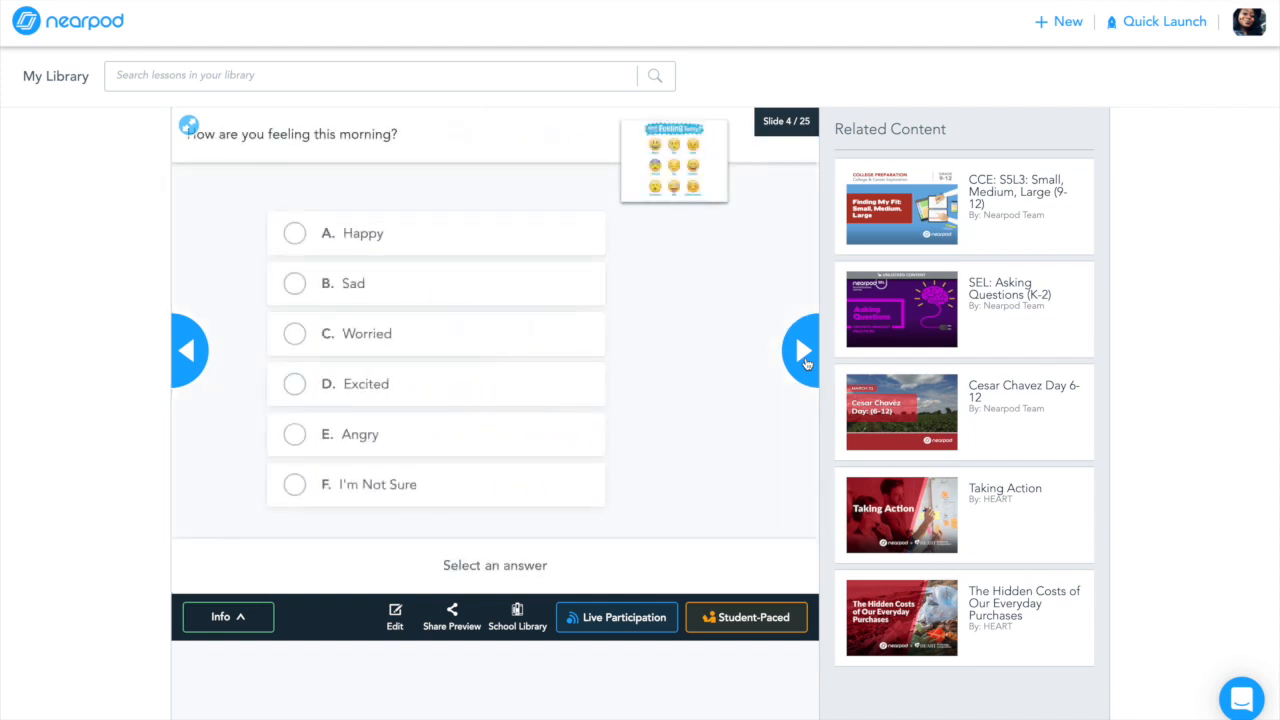
click(299, 240)
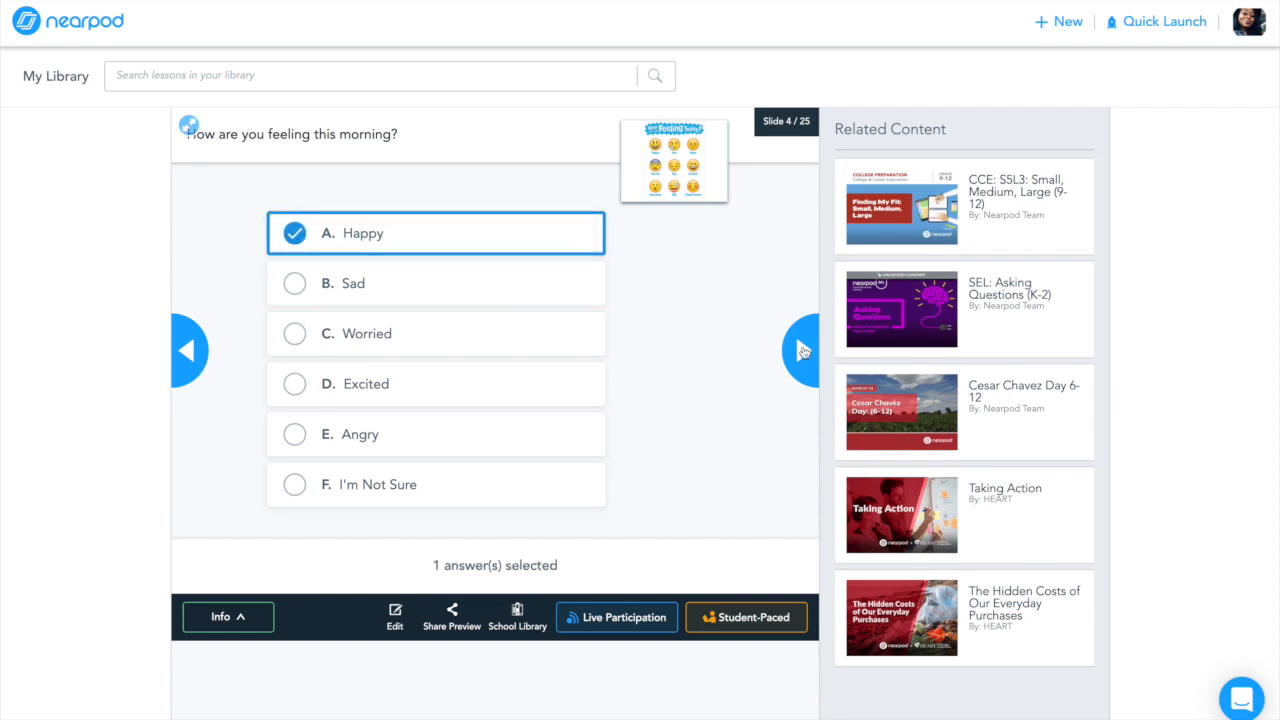
click(295, 335)
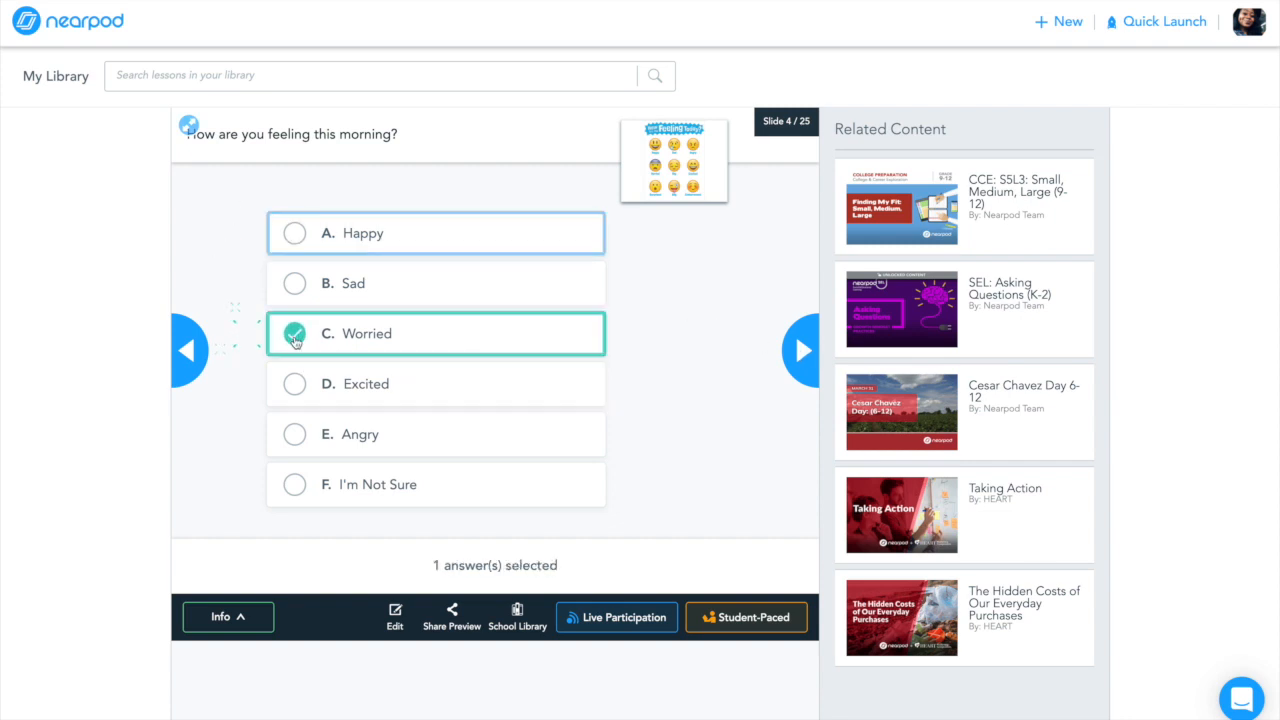
click(295, 235)
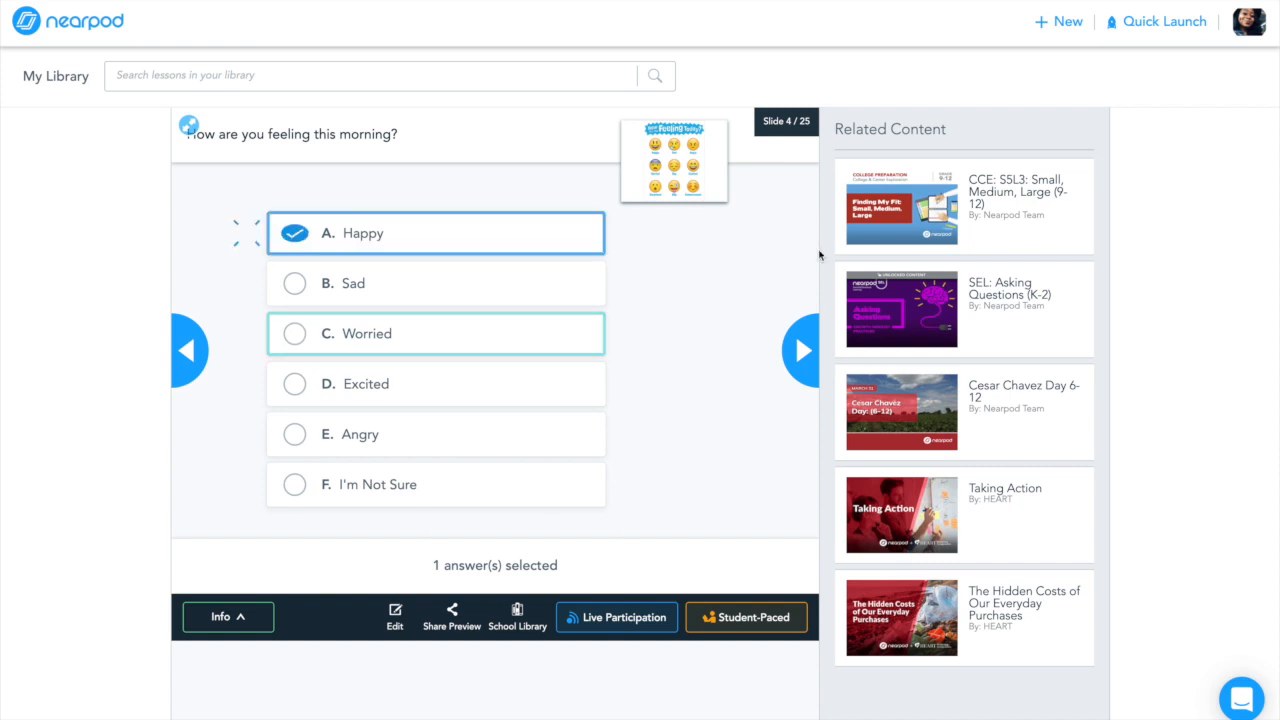
Step: Answer the open-ended question about feelings on slide 5 of the preview with "N/A"
click(802, 350)
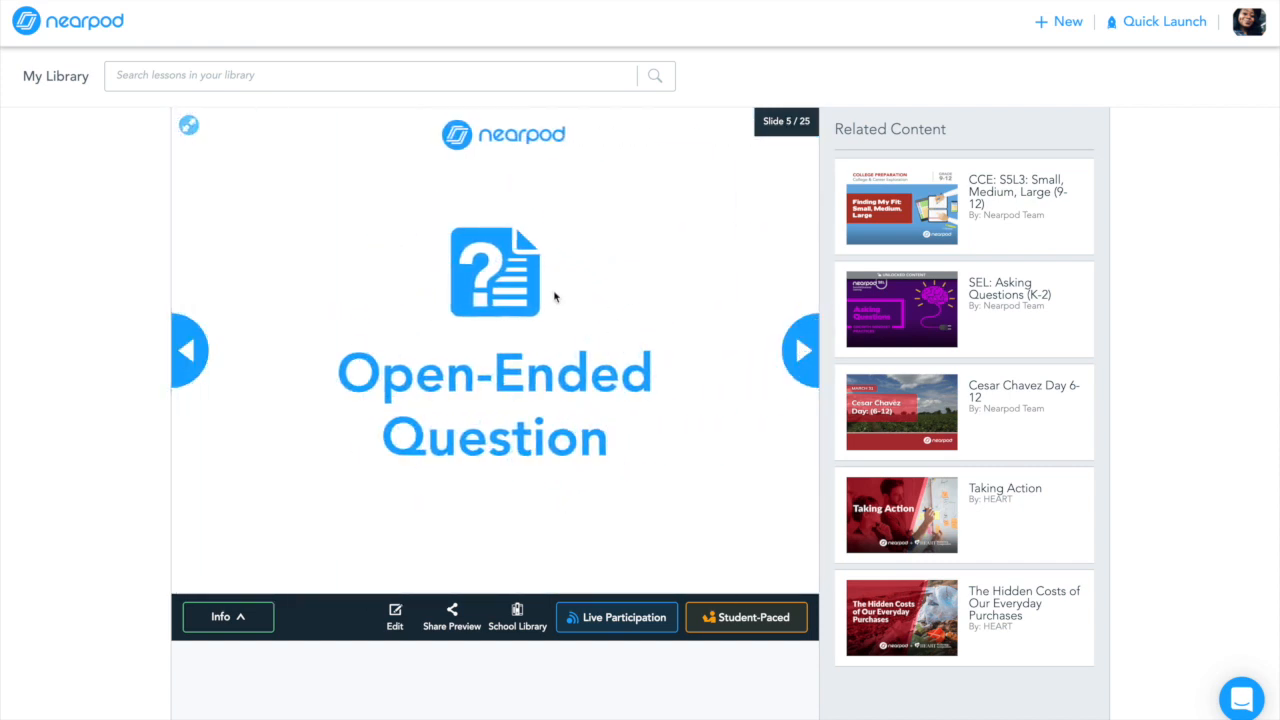
click(477, 257)
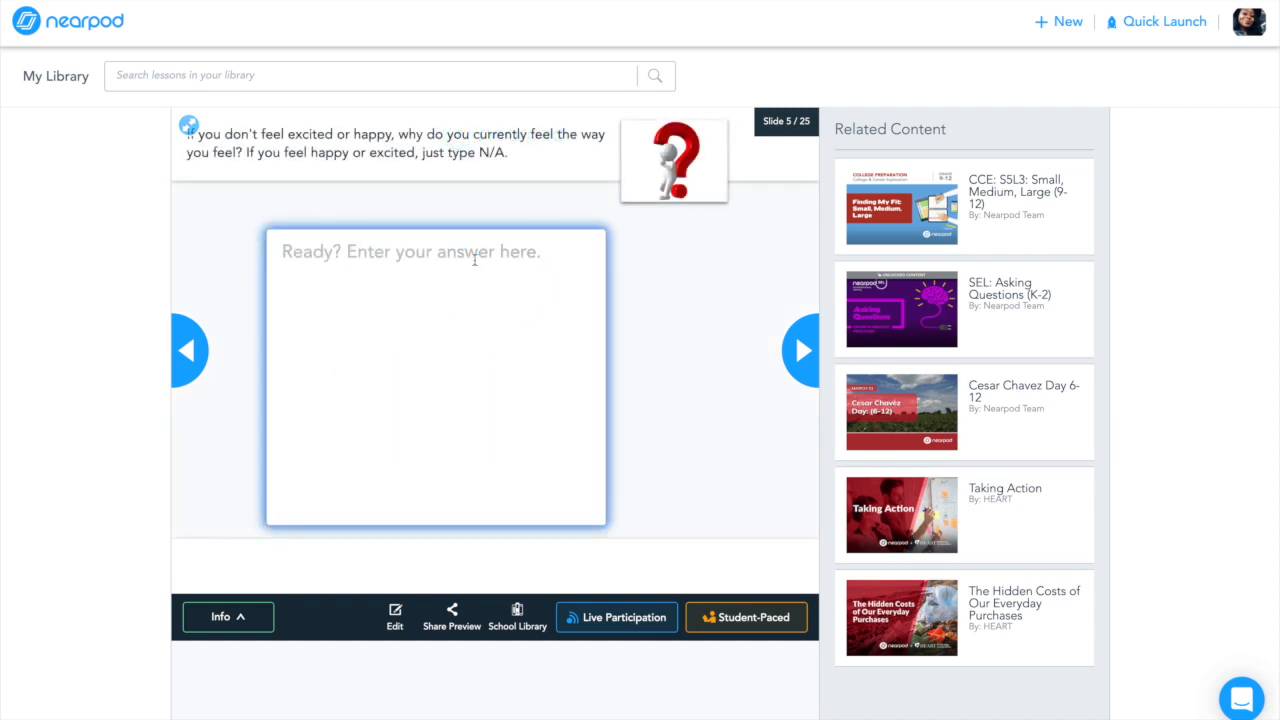
text(N./A)
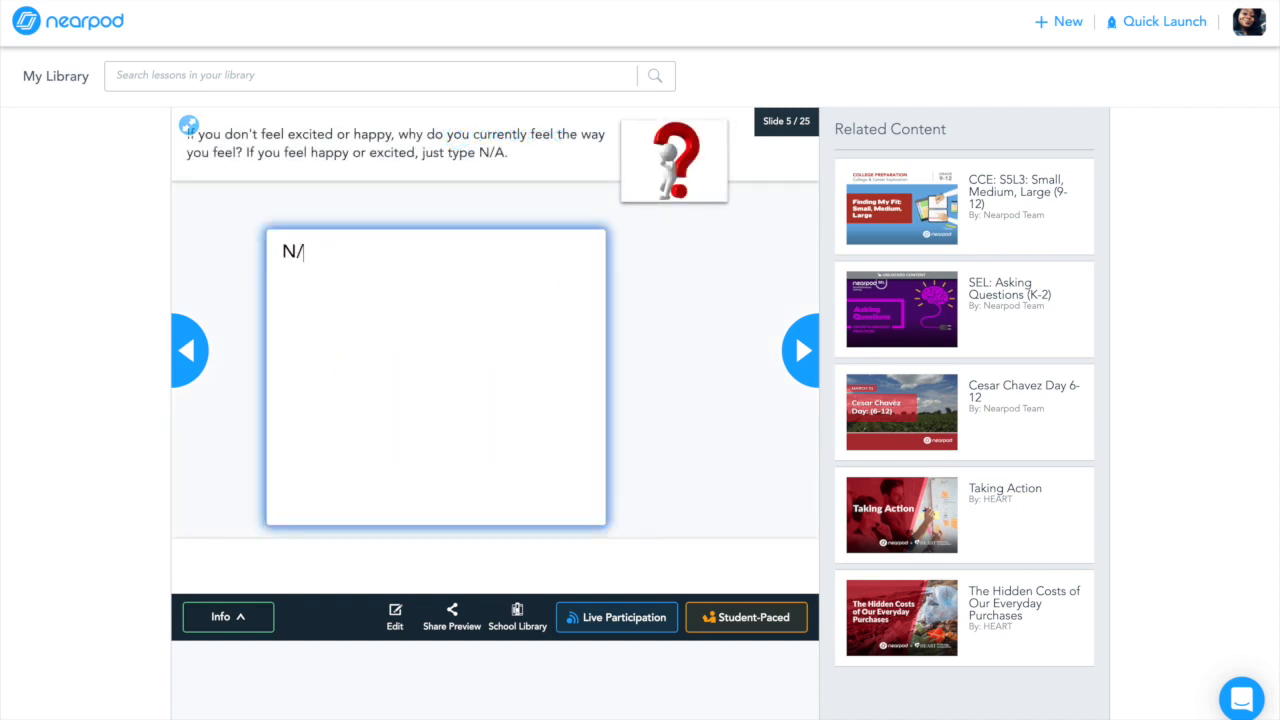
Step: Advance the preview to slide 9, answer "A phenomenon is an observable event that happens in nature or can be man-made." and continue past slide 10
click(812, 365)
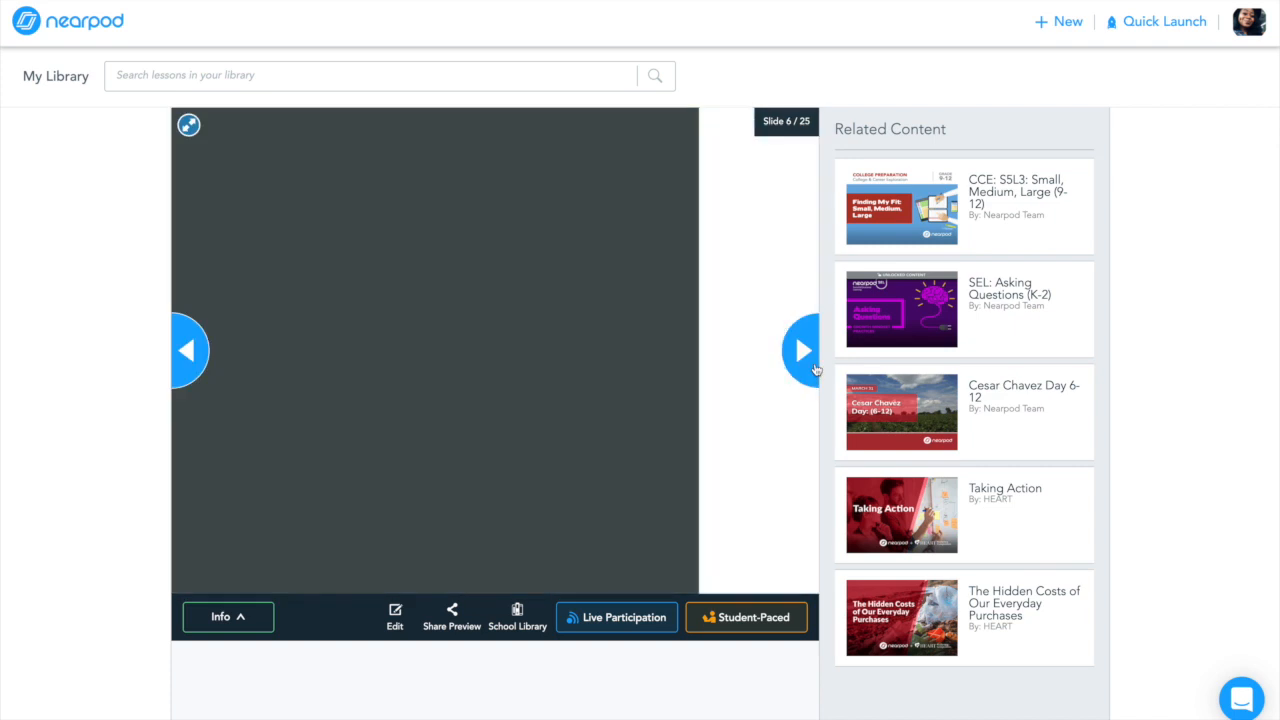
click(803, 352)
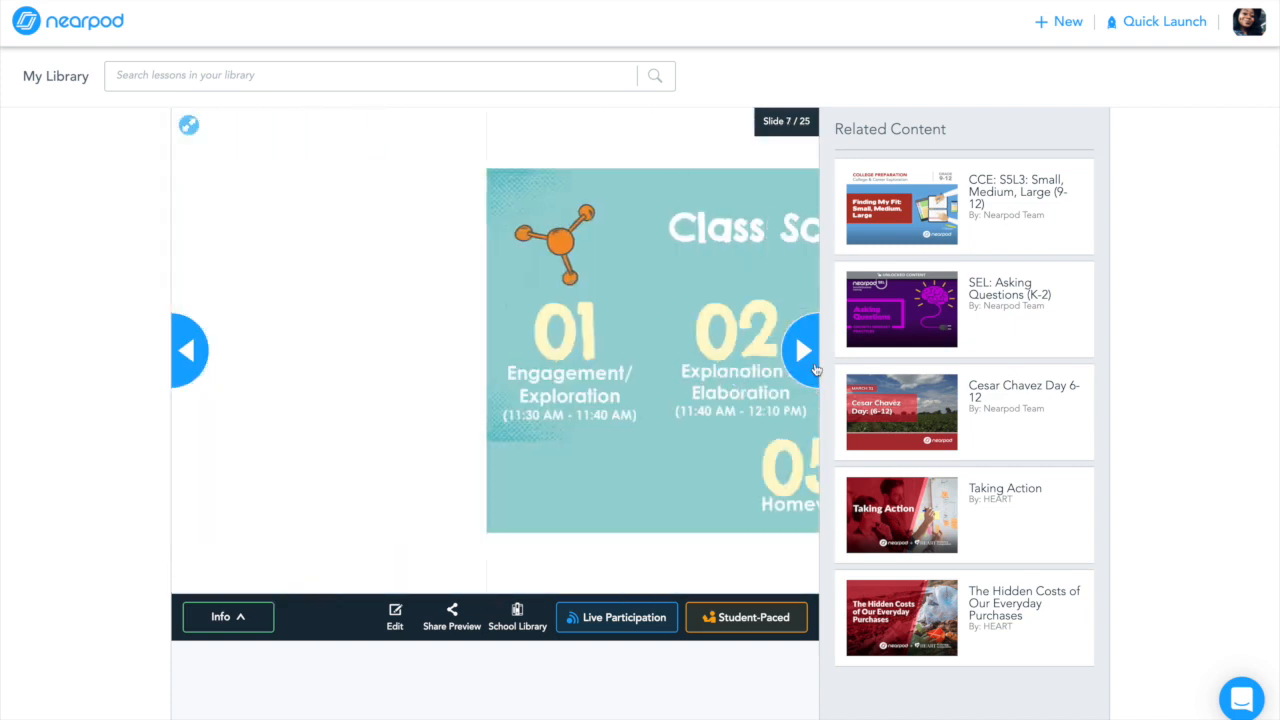
click(803, 352)
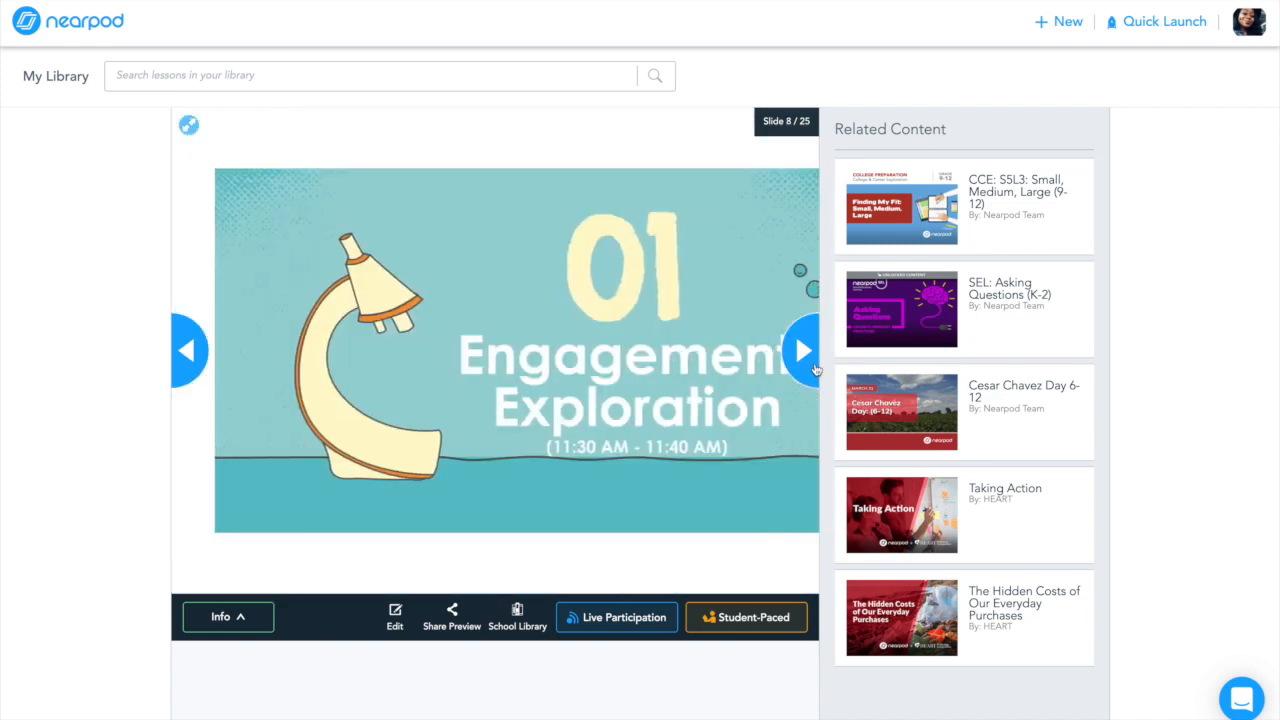
click(815, 370)
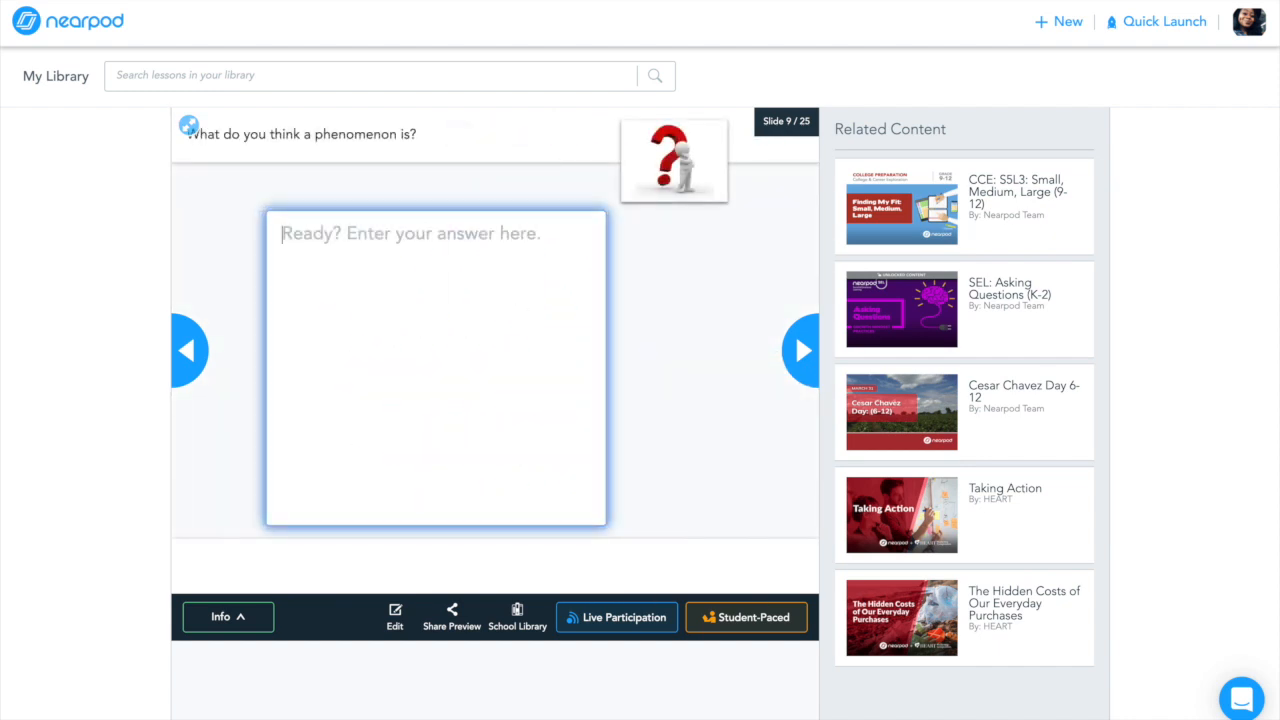
text(A phenomena)
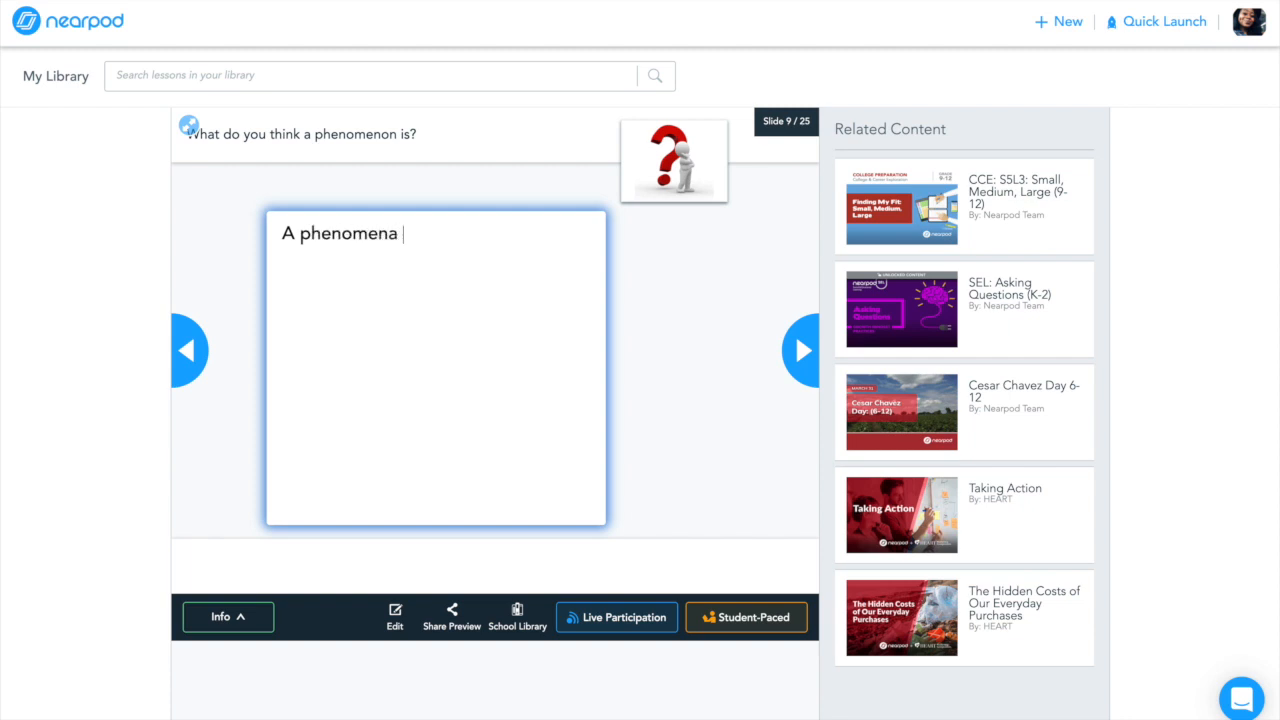
key(BackSpace)
key(BackSpace)
text(on is an observable event that happens in nature or can be man-made.)
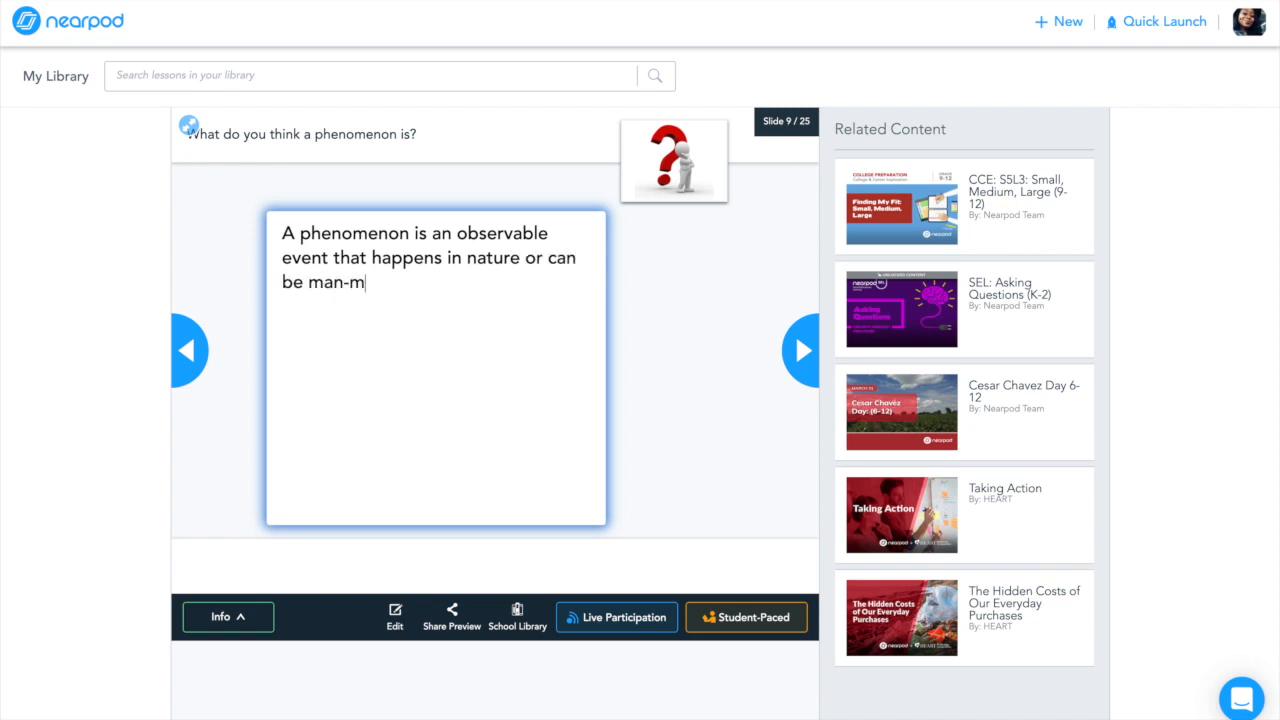
click(812, 349)
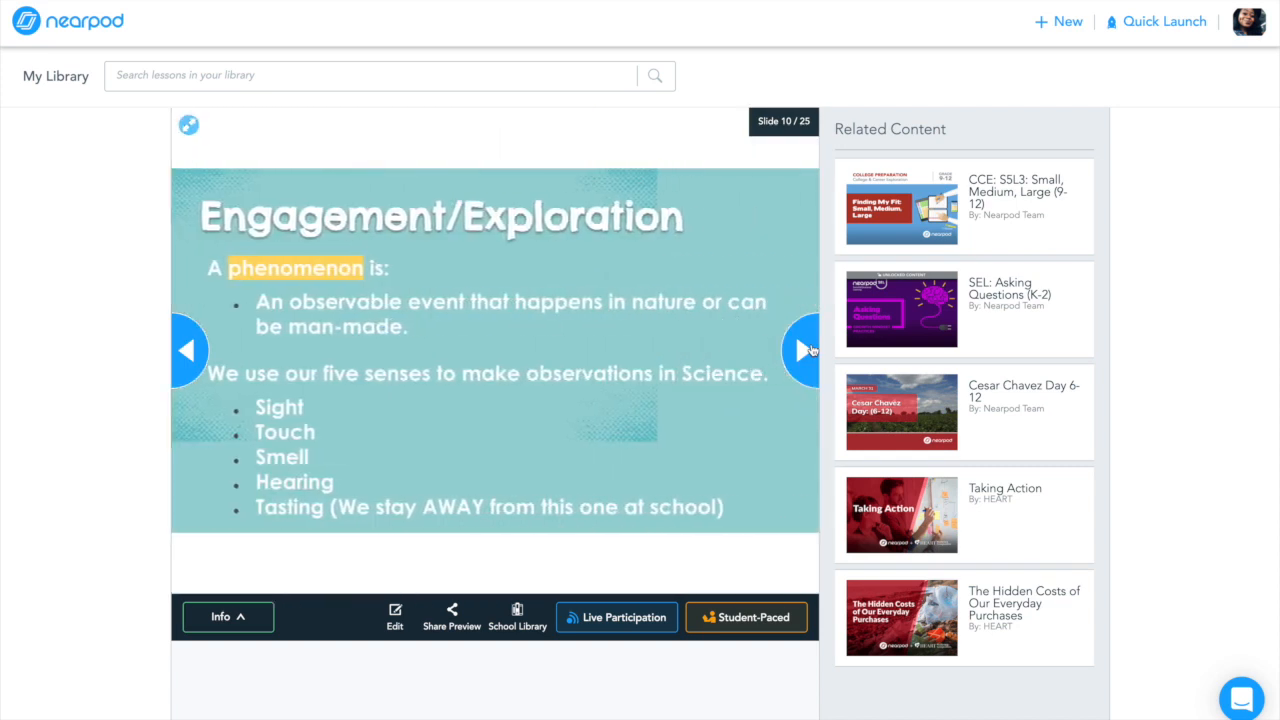
click(812, 349)
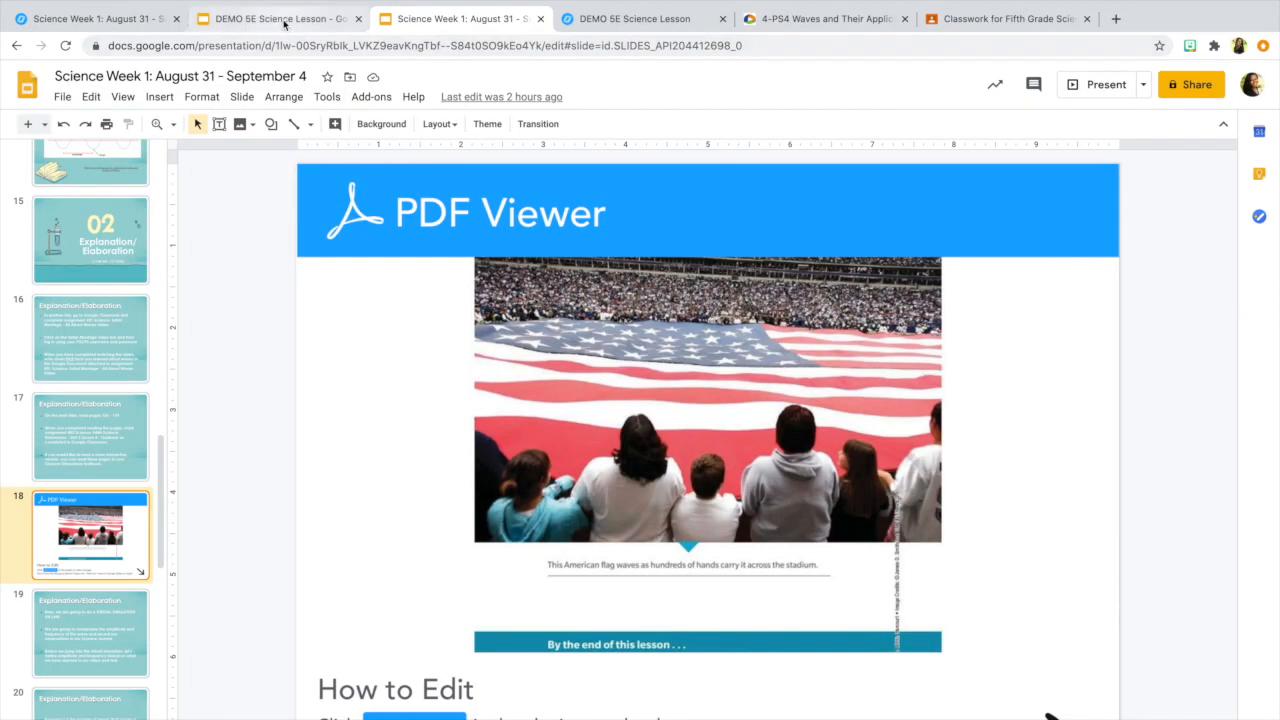
Step: In the DEMO 5E Science Lesson, add a PDF Viewer slide after slide 16 using the "What Are Waves?" PDF found in Google Drive with "what are waves"
click(285, 20)
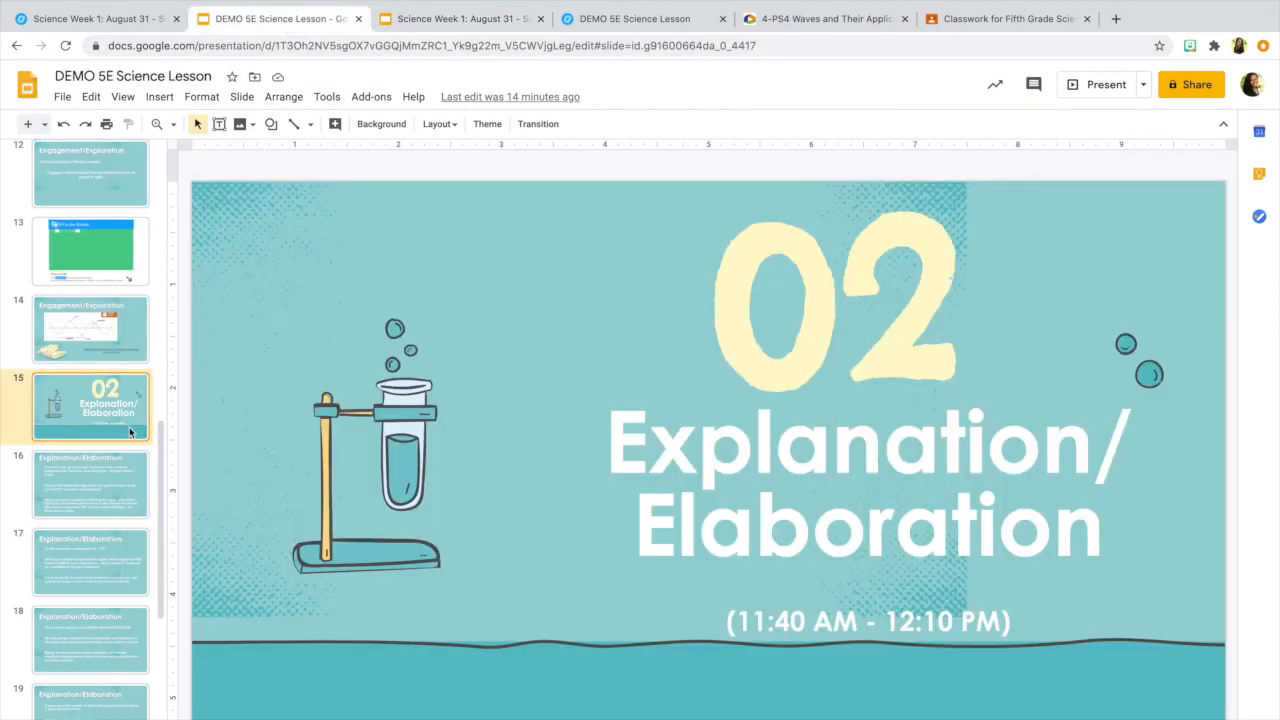
click(116, 528)
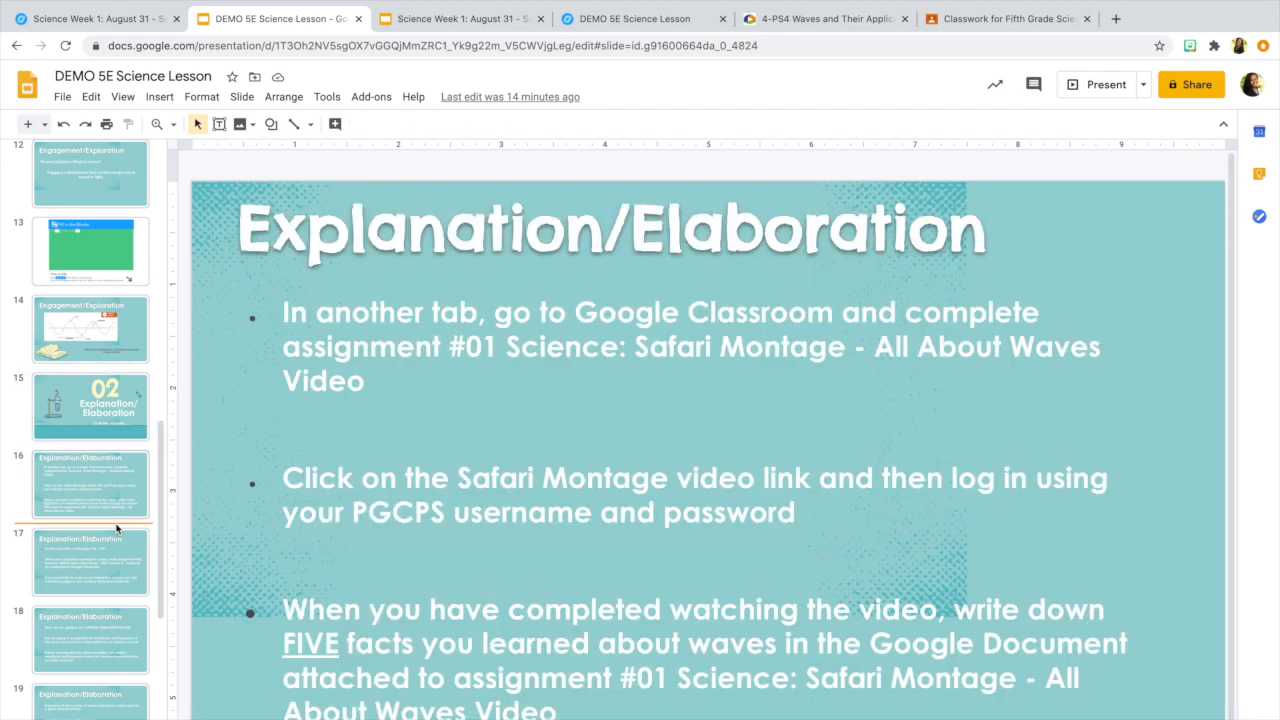
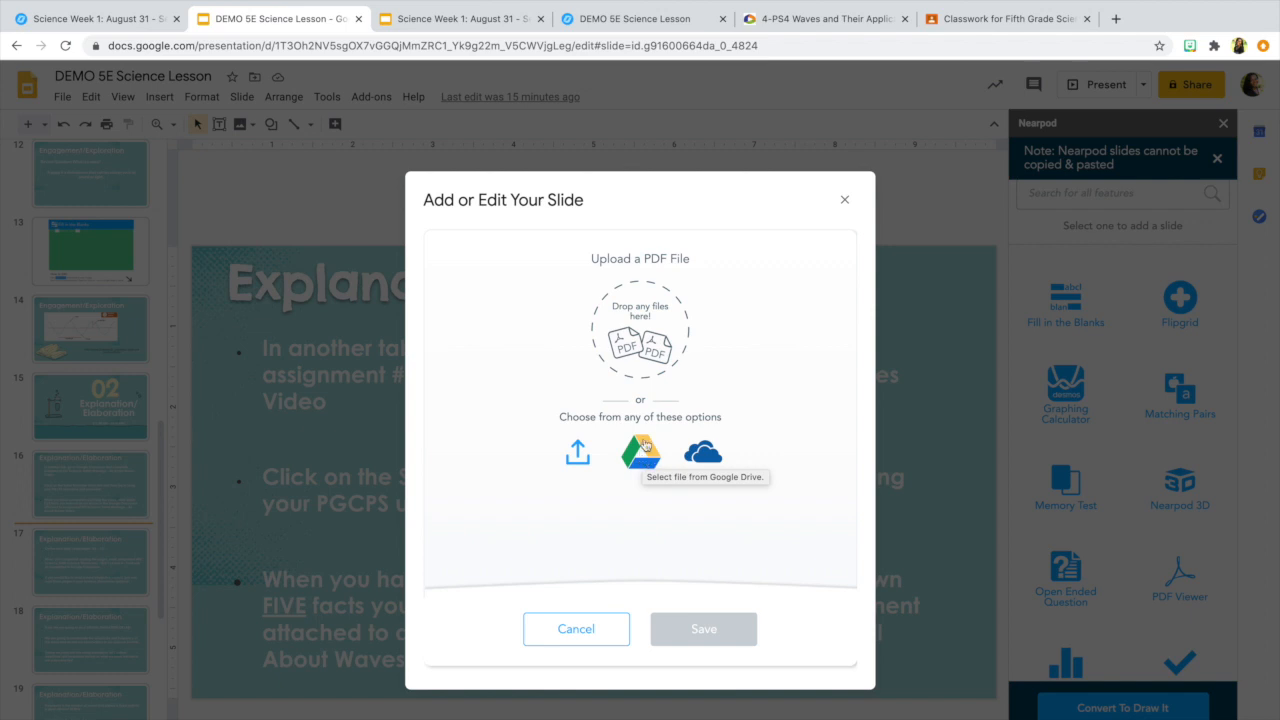
click(645, 455)
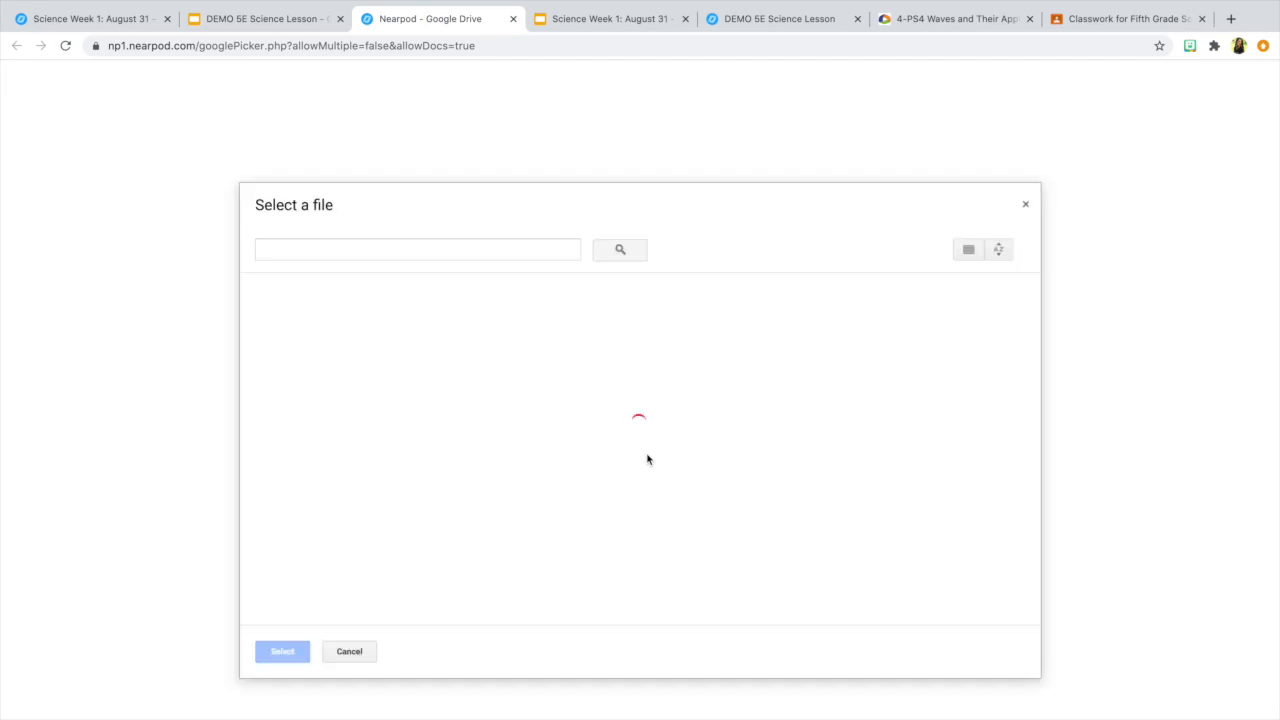
click(466, 252)
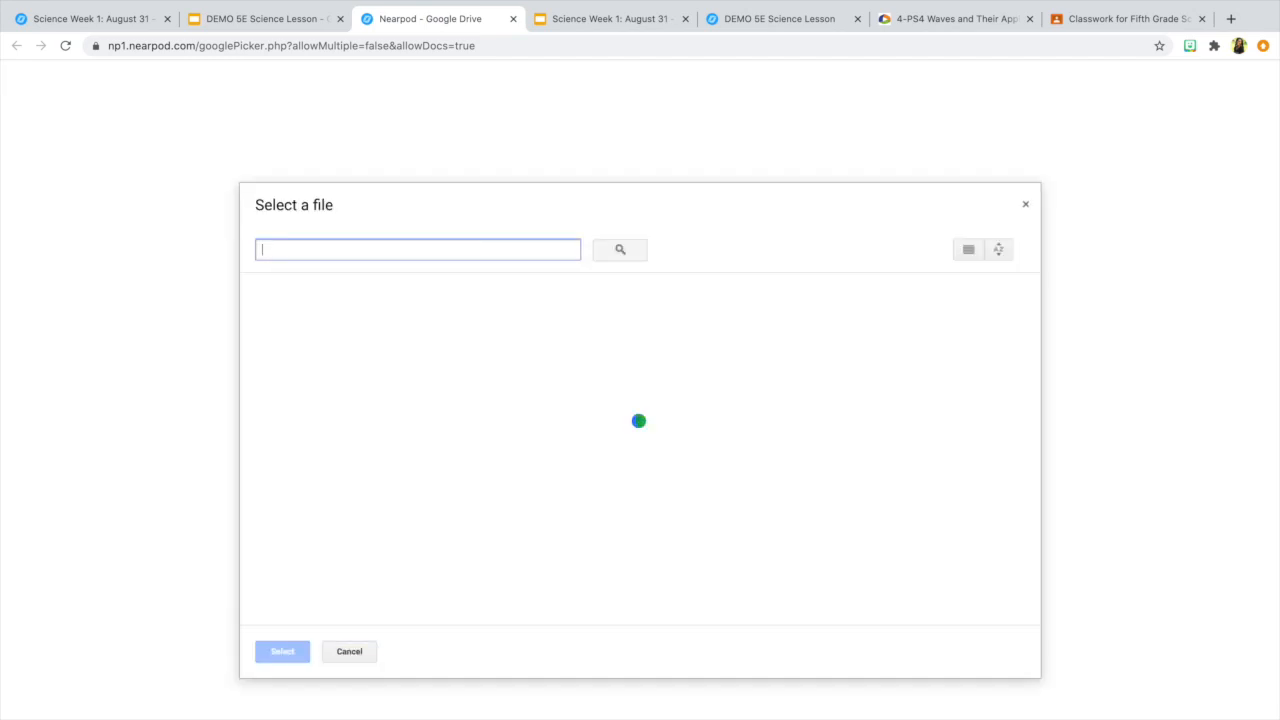
scroll(433, 300, down, 3)
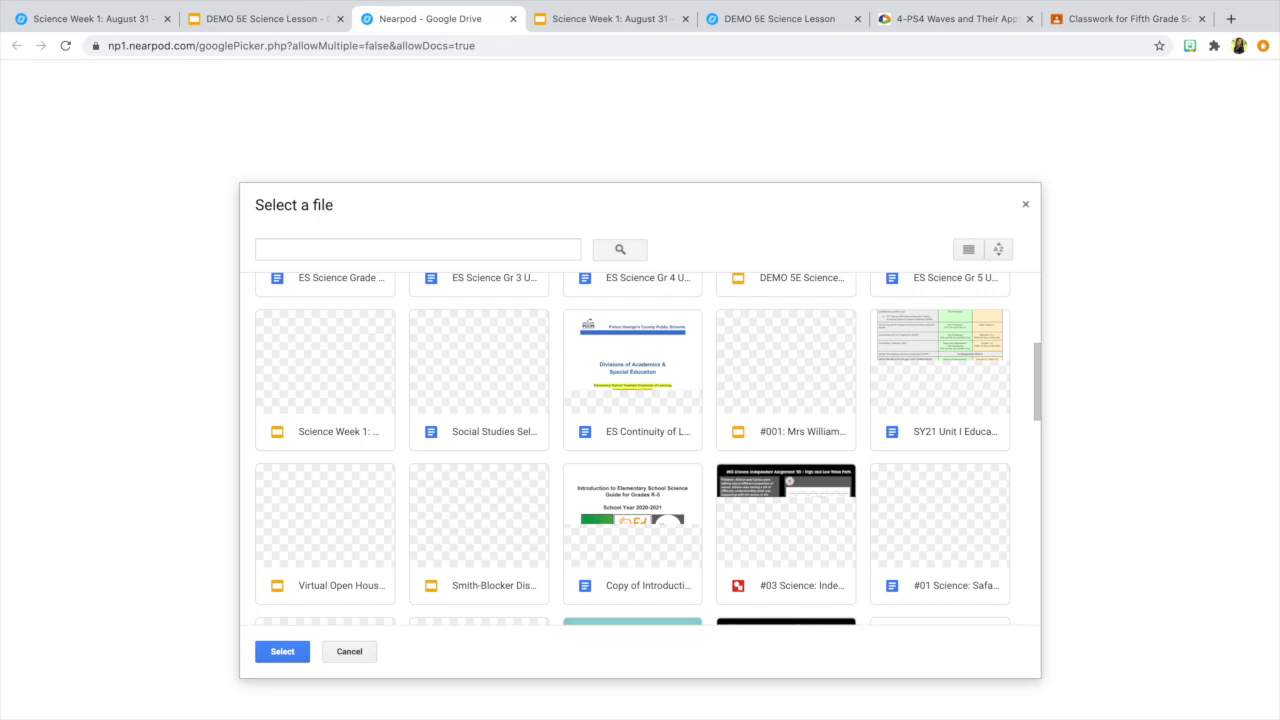
click(430, 250)
text(what are waves)
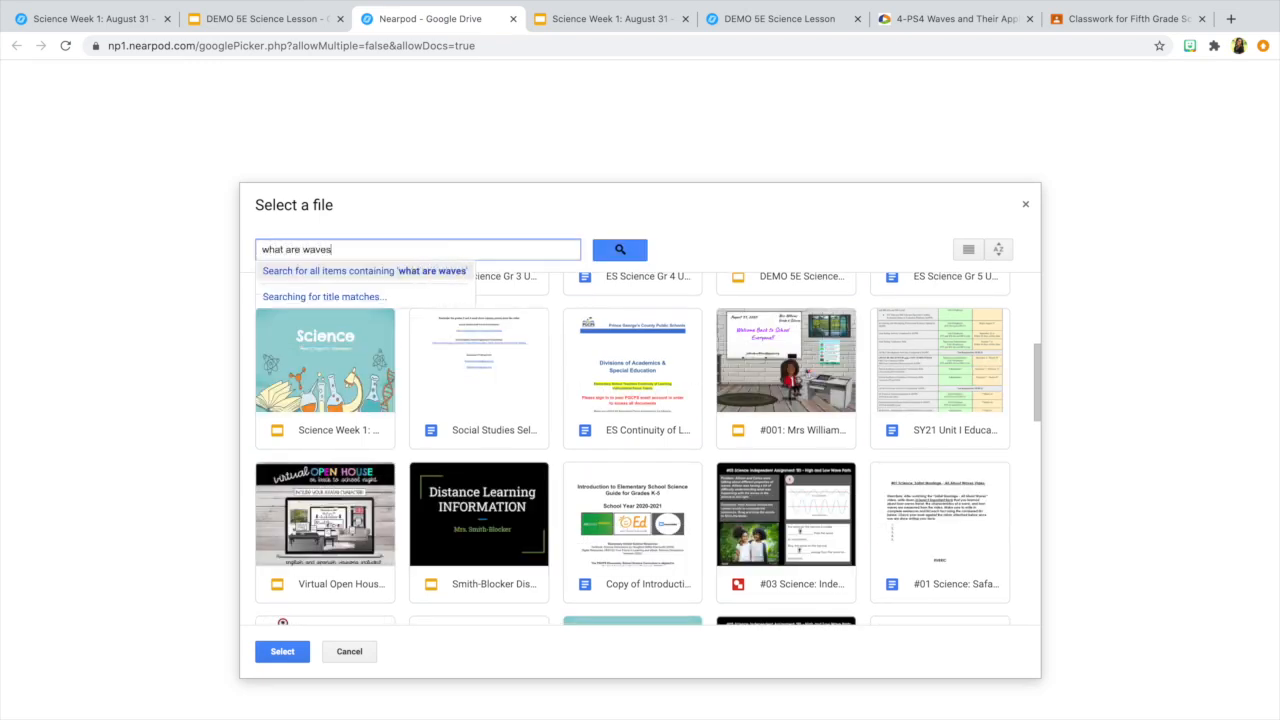
key(Return)
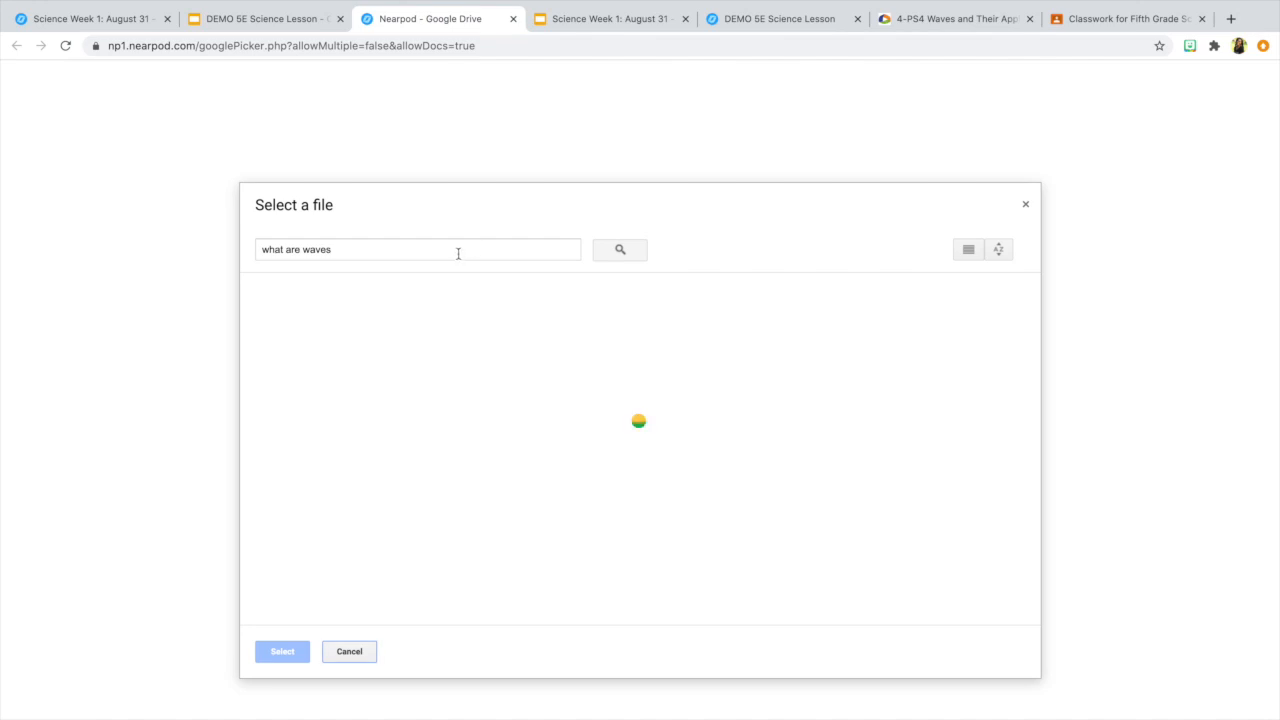
click(352, 373)
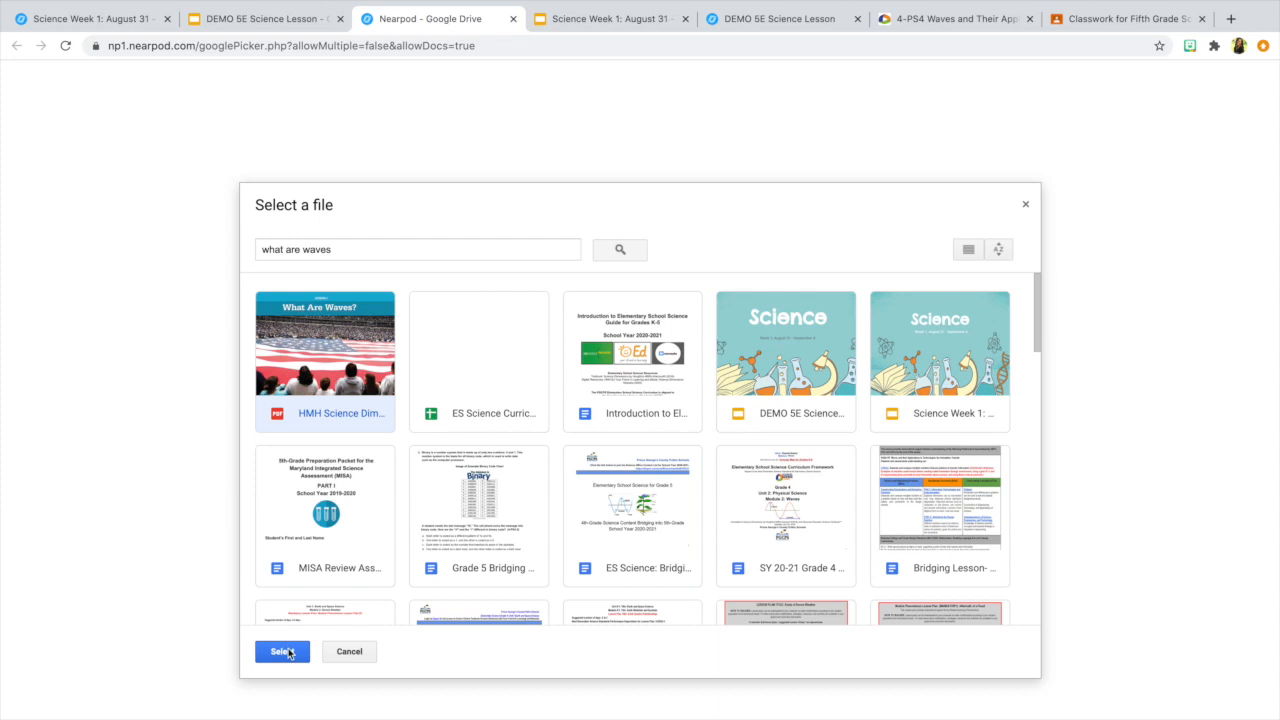
click(283, 652)
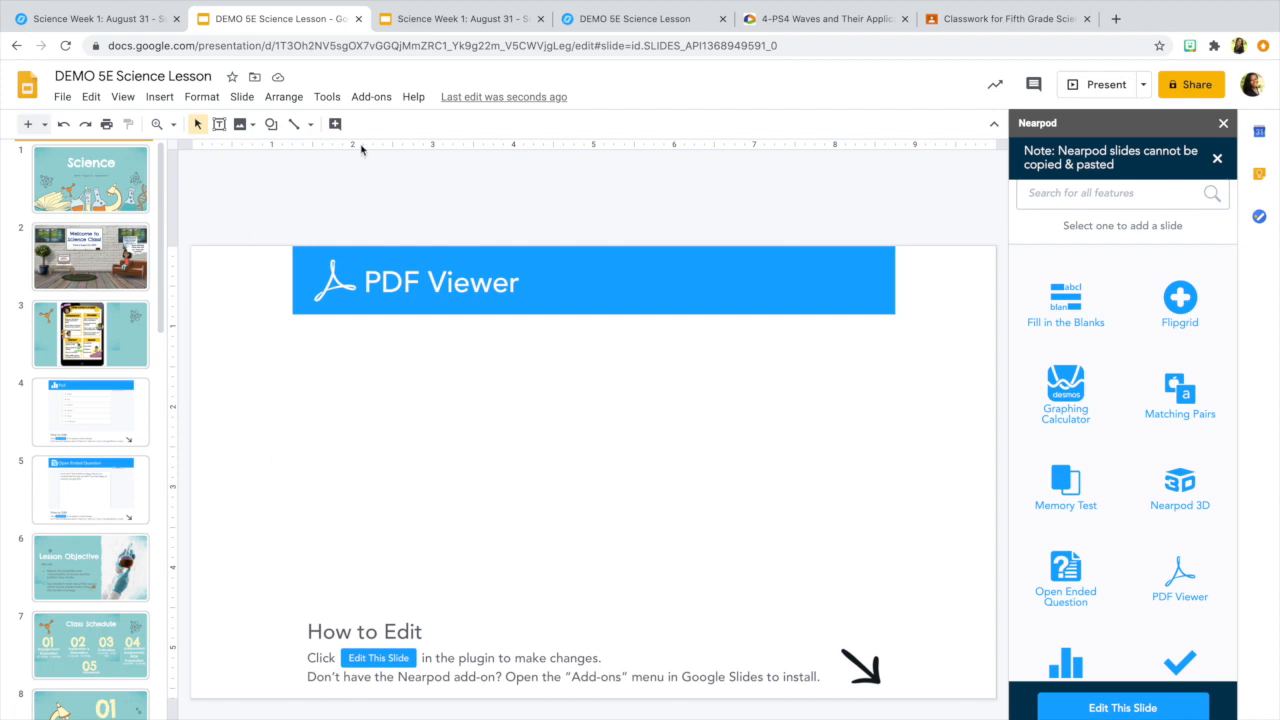
Step: Examine the PhET Simulation example on slide 21 of the Science Week 1 presentation
click(441, 21)
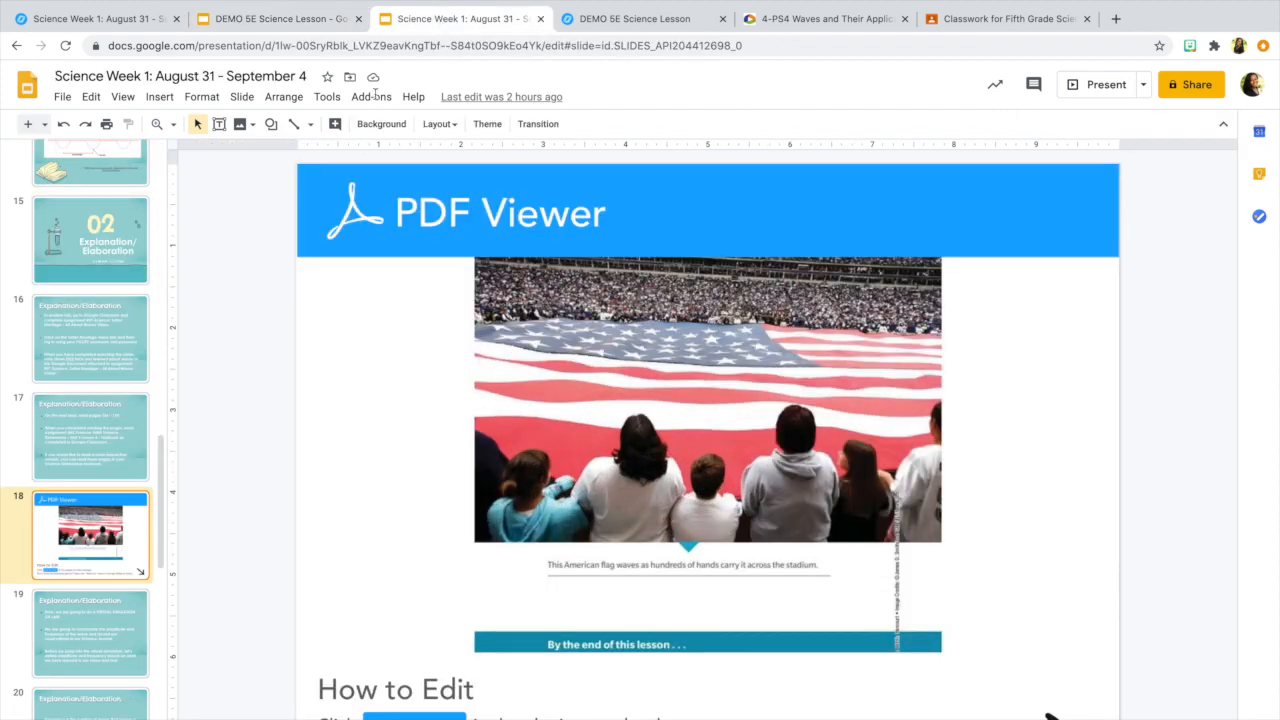
scroll(137, 522, down, 5)
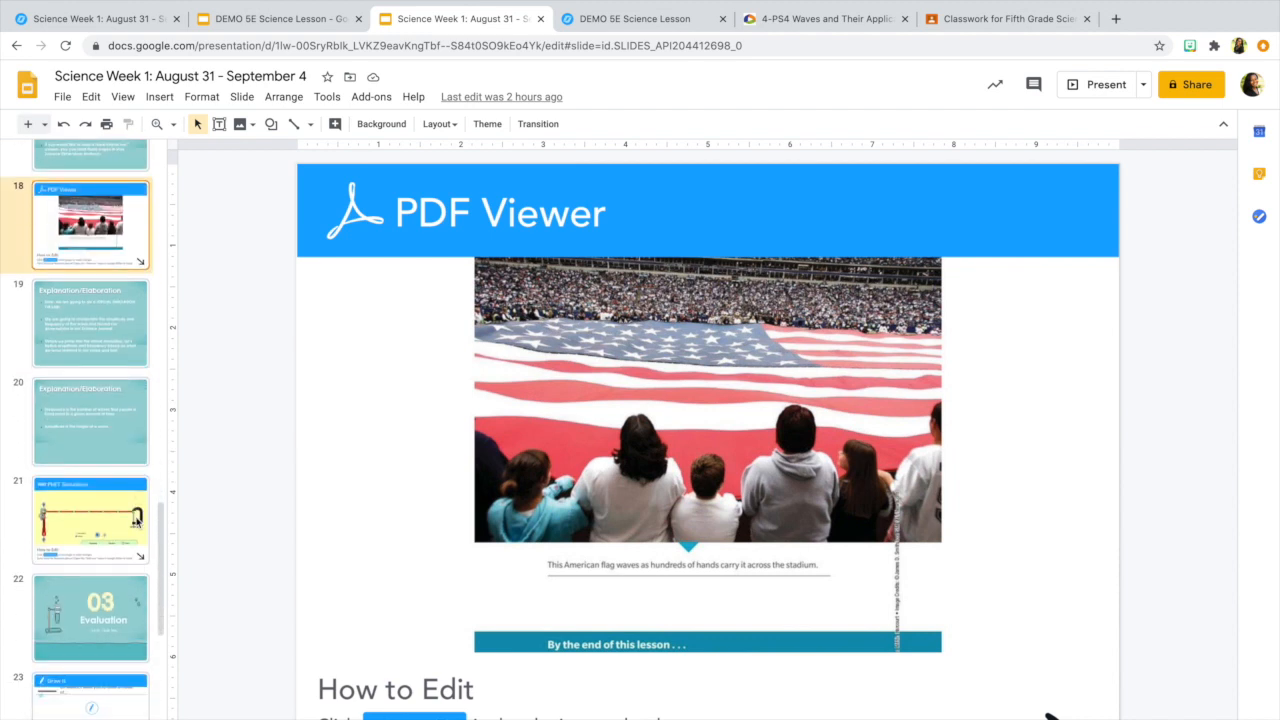
click(115, 428)
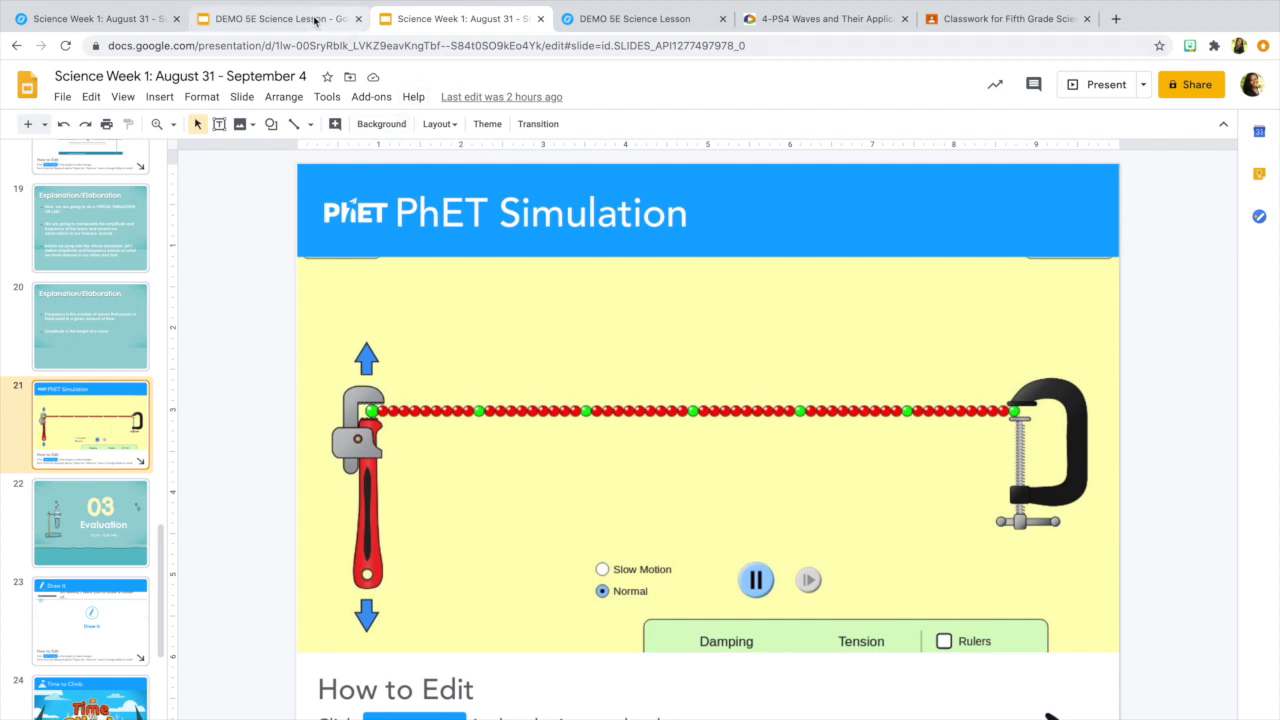
Step: In the DEMO 5E Science Lesson, start a Nearpod PhET Simulation slide directly after slide 20
click(314, 21)
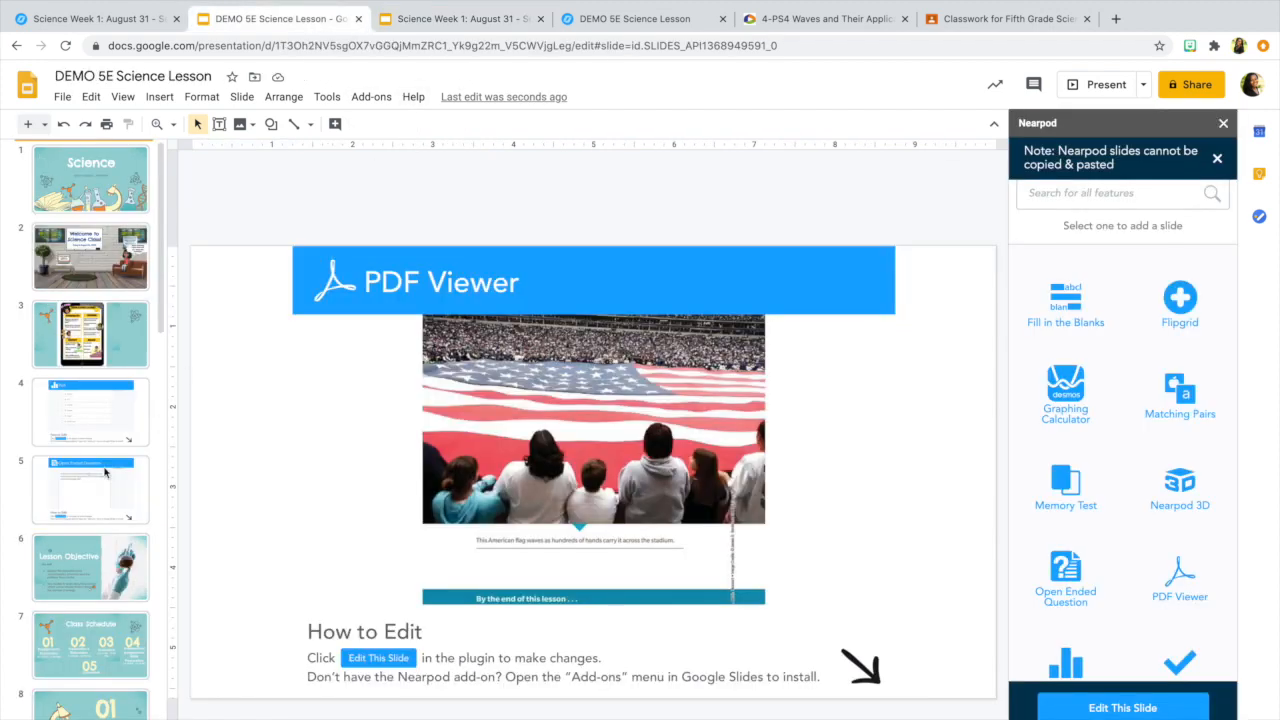
scroll(105, 472, down, 10)
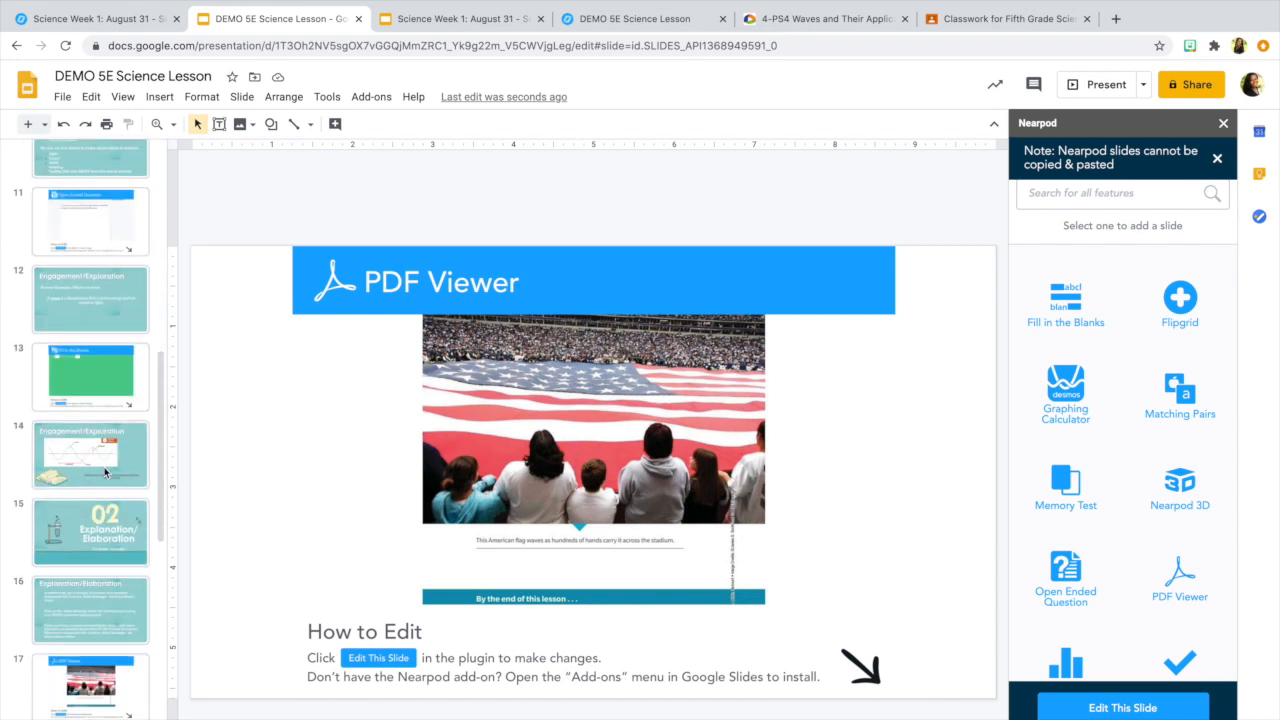
scroll(105, 472, down, 2)
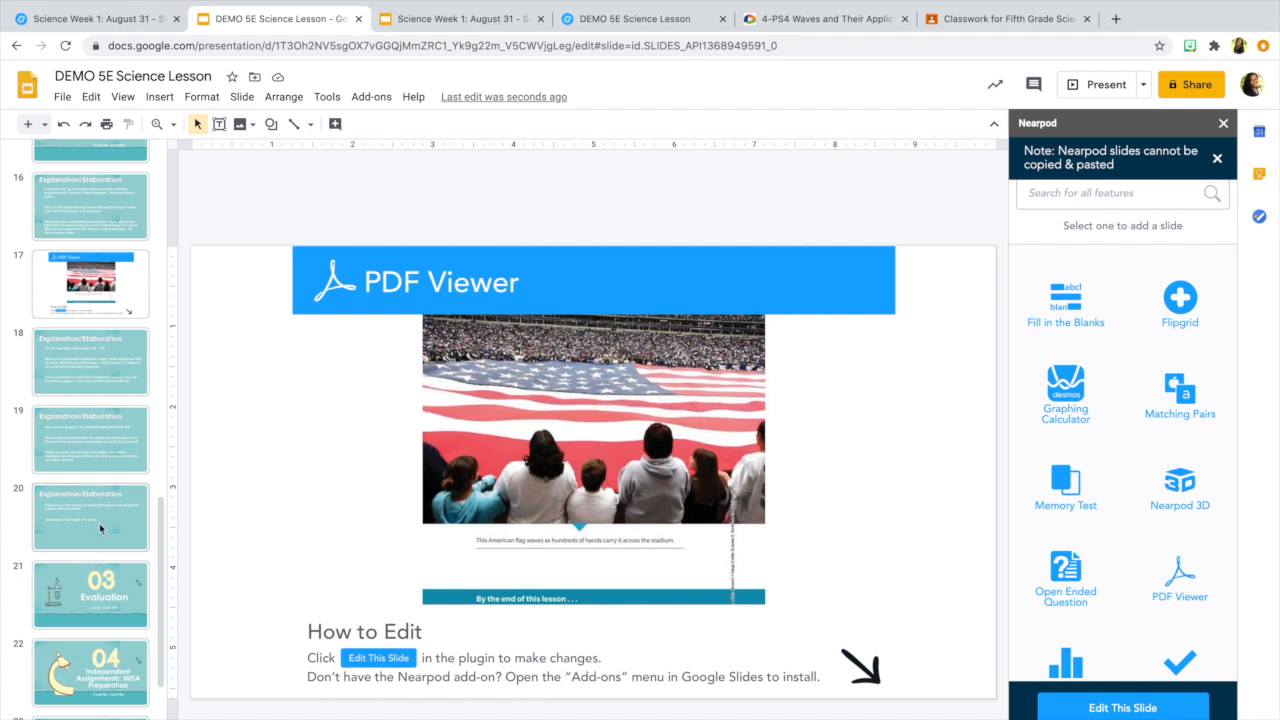
click(99, 528)
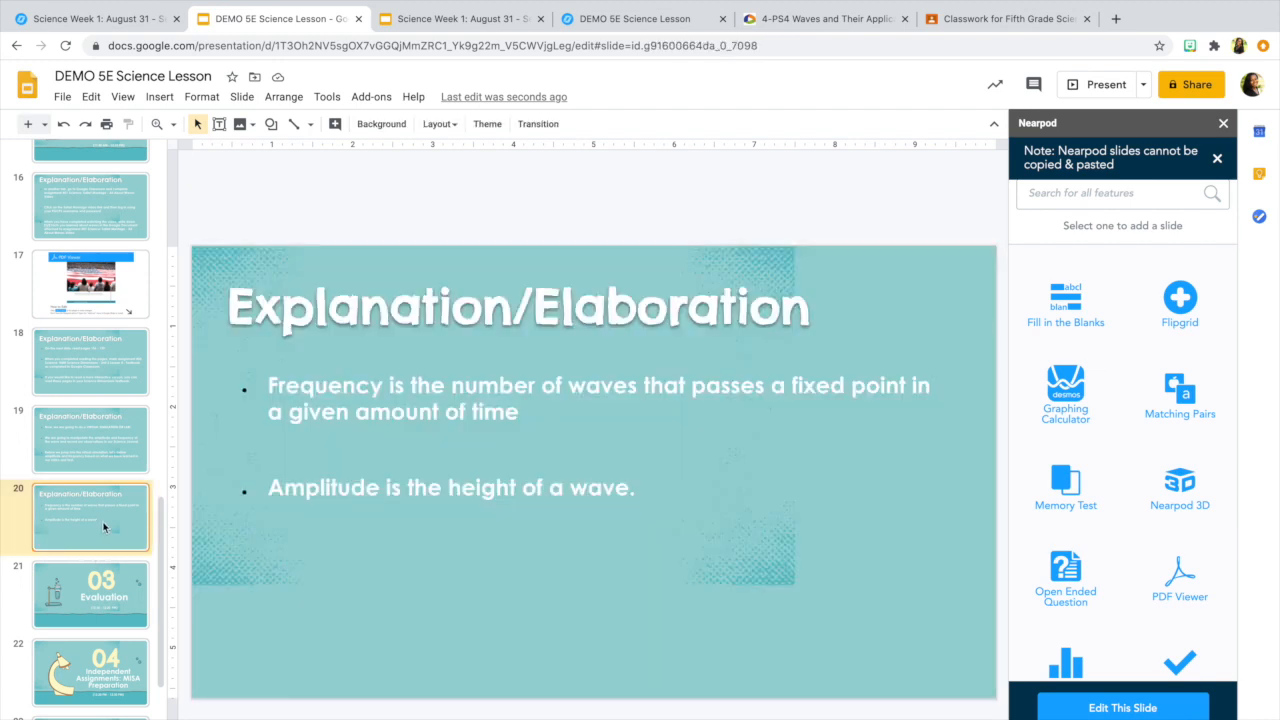
click(57, 557)
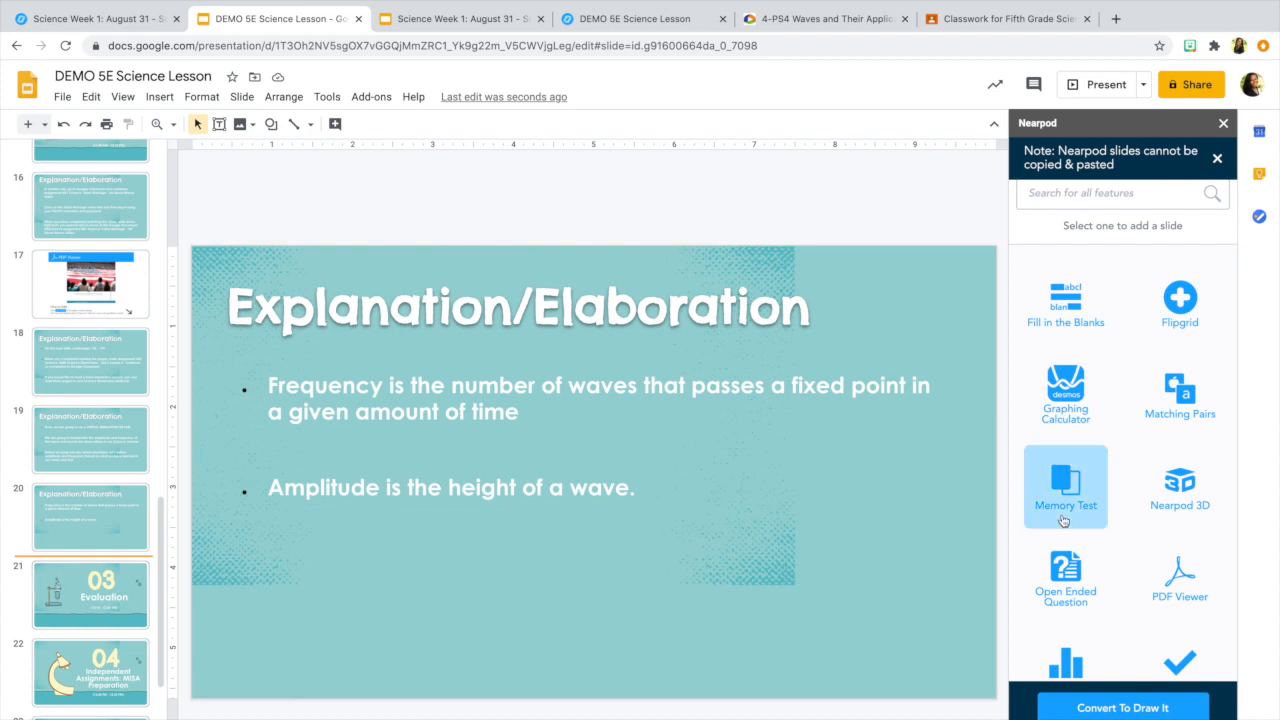
scroll(1064, 521, down, 1)
scroll(1064, 521, down, 3)
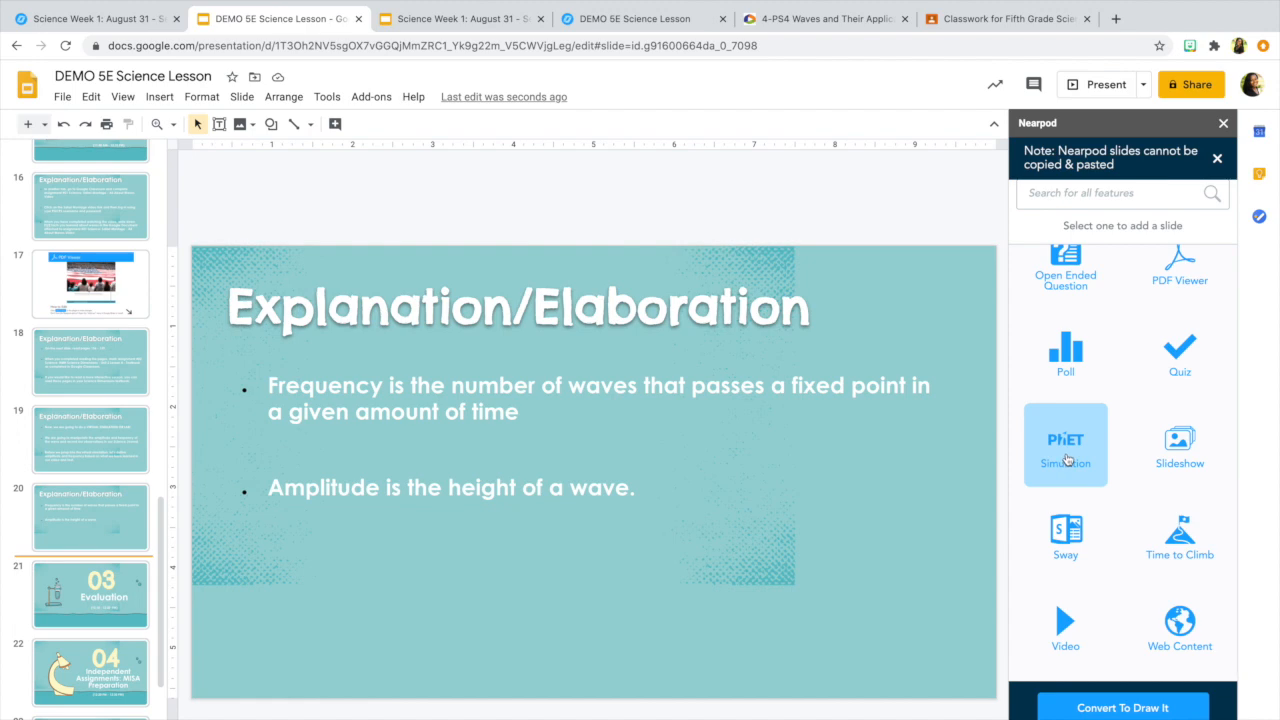
click(1066, 460)
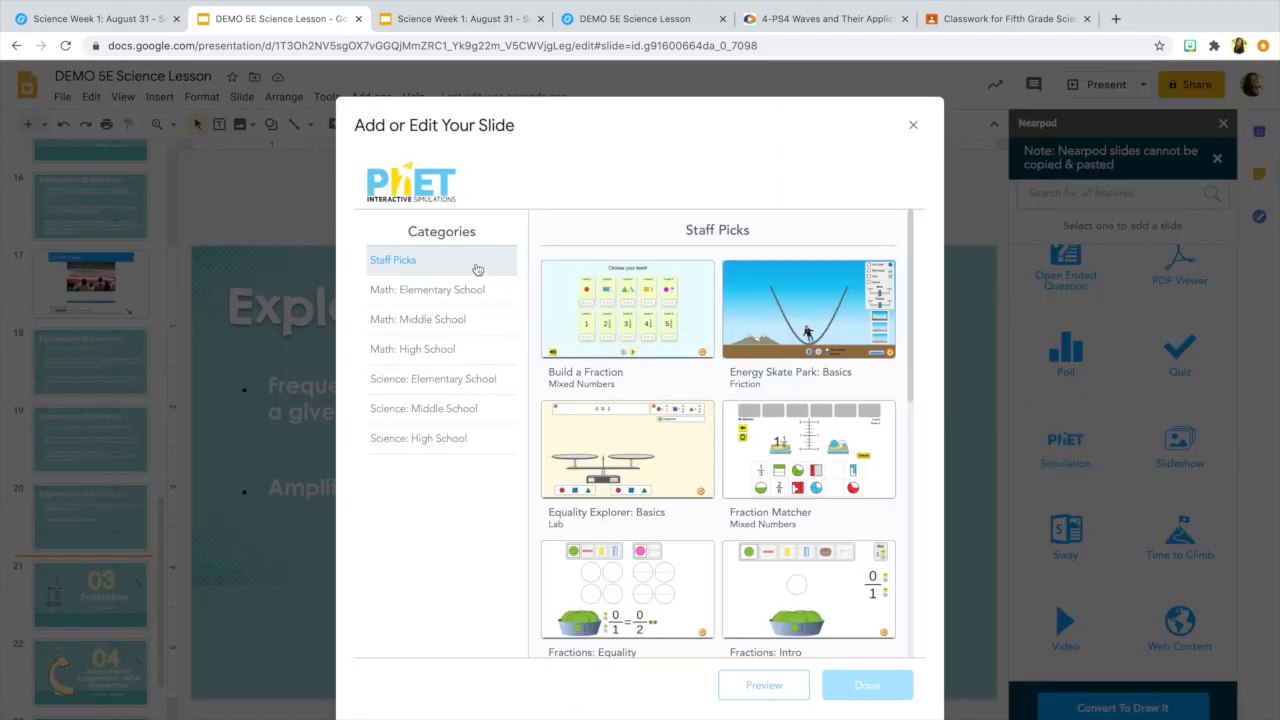
Step: Choose the Wave on a String simulation from Science: Elementary School and add it to the lesson
click(425, 389)
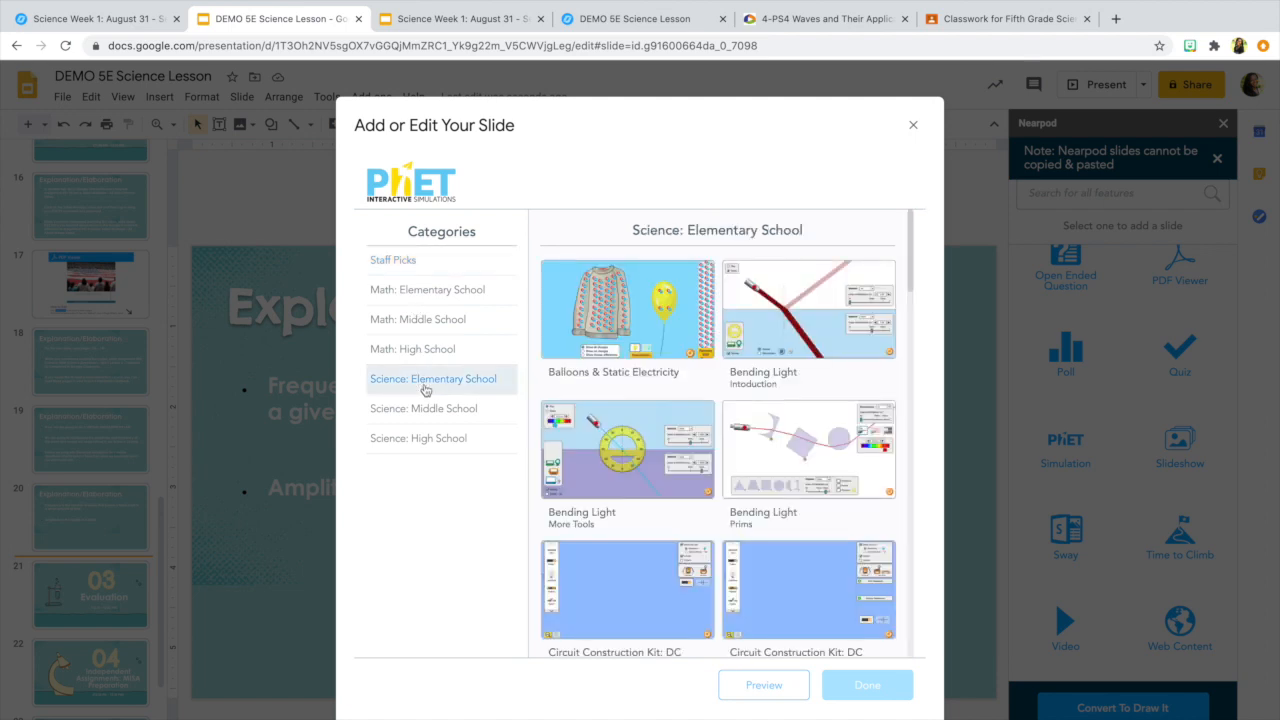
scroll(727, 432, down, 8)
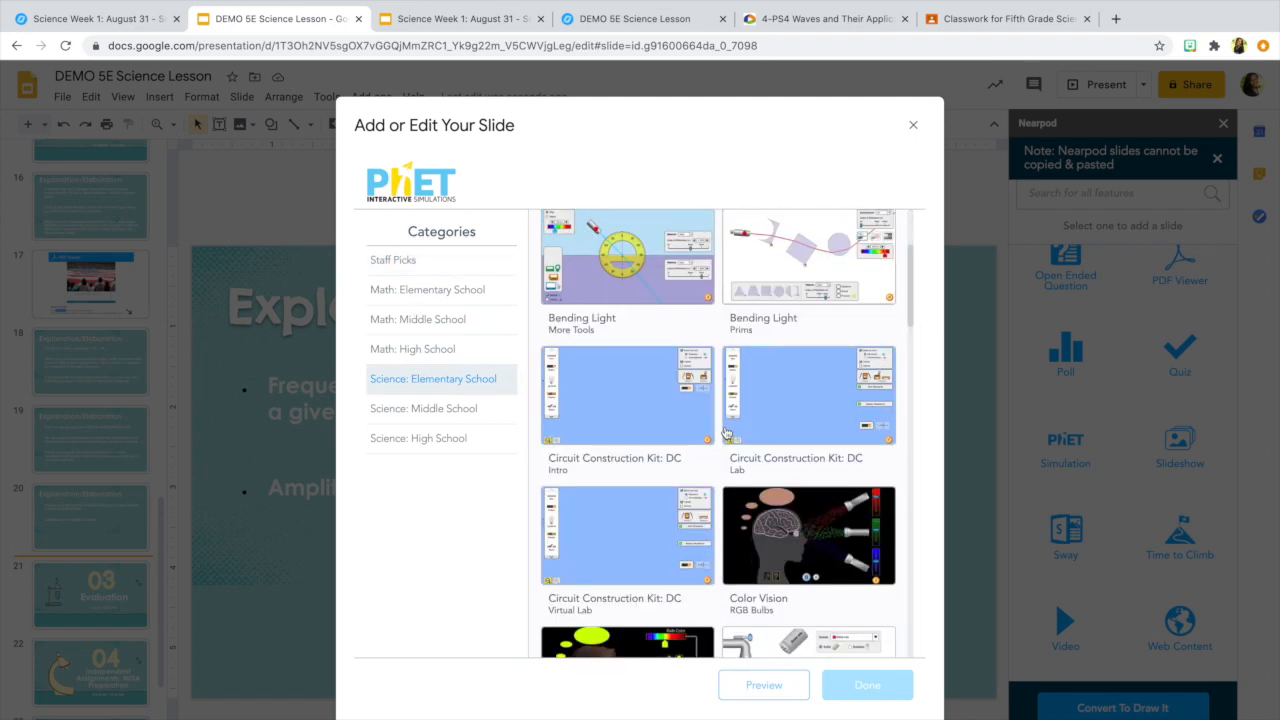
scroll(727, 432, down, 10)
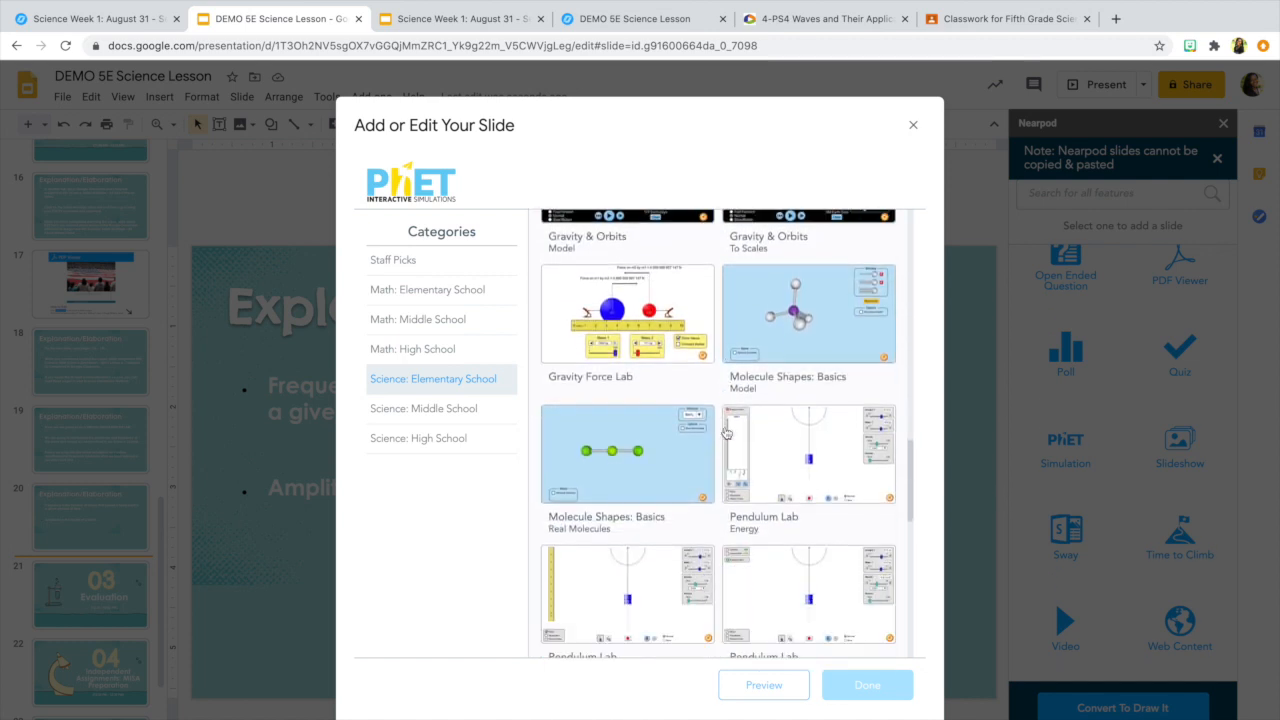
scroll(727, 432, down, 3)
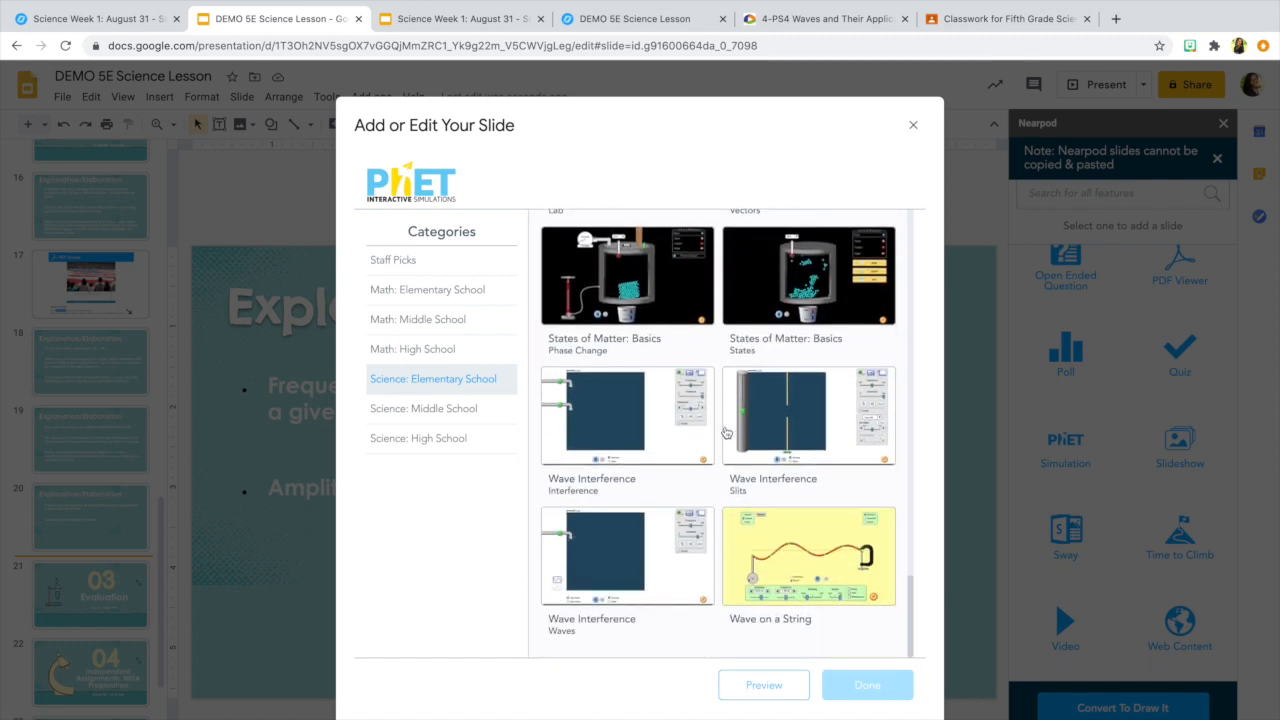
click(797, 553)
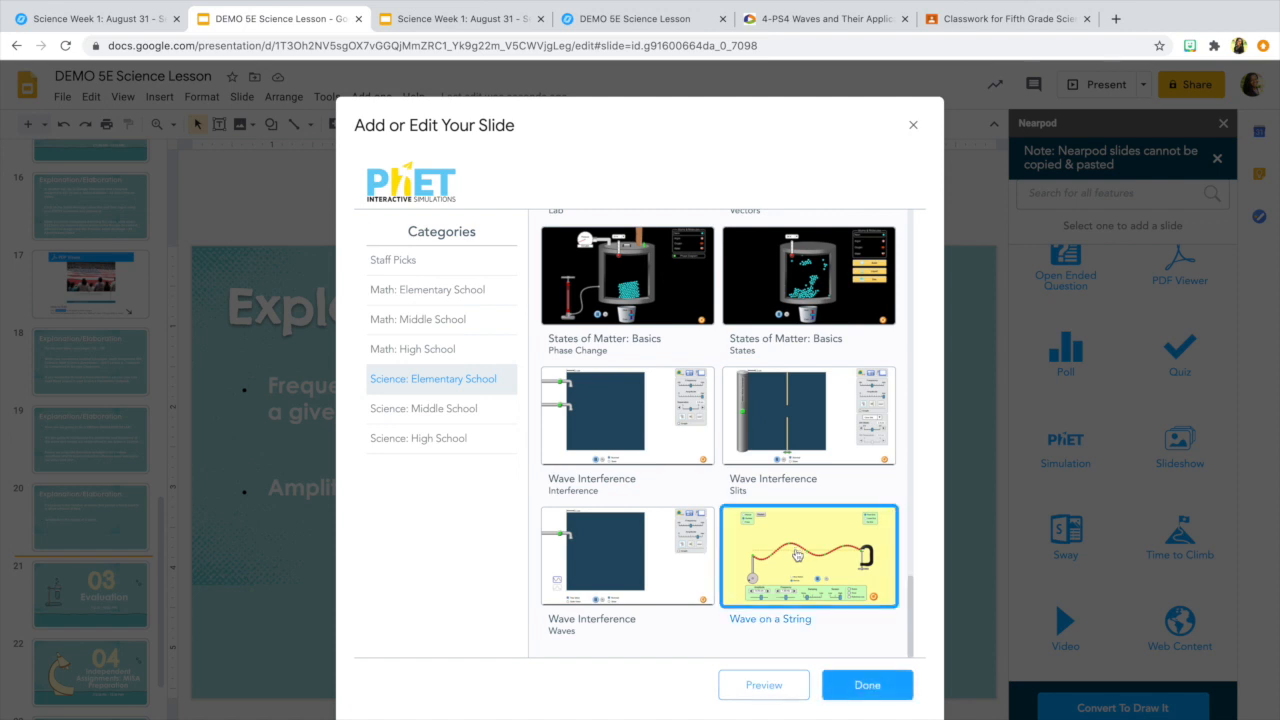
click(868, 685)
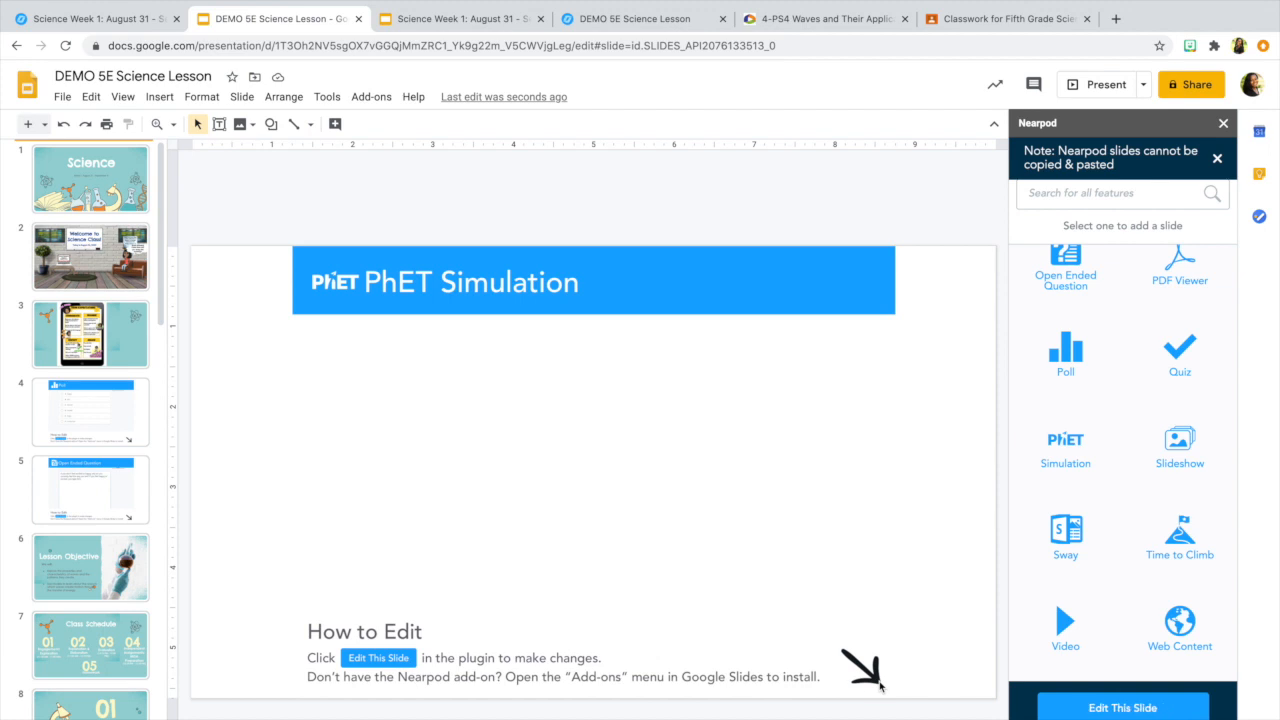
Step: Start a Nearpod Open Ended Question slide directly after the Evaluation slide 22
scroll(118, 537, down, 5)
scroll(118, 537, down, 9)
scroll(118, 537, down, 1)
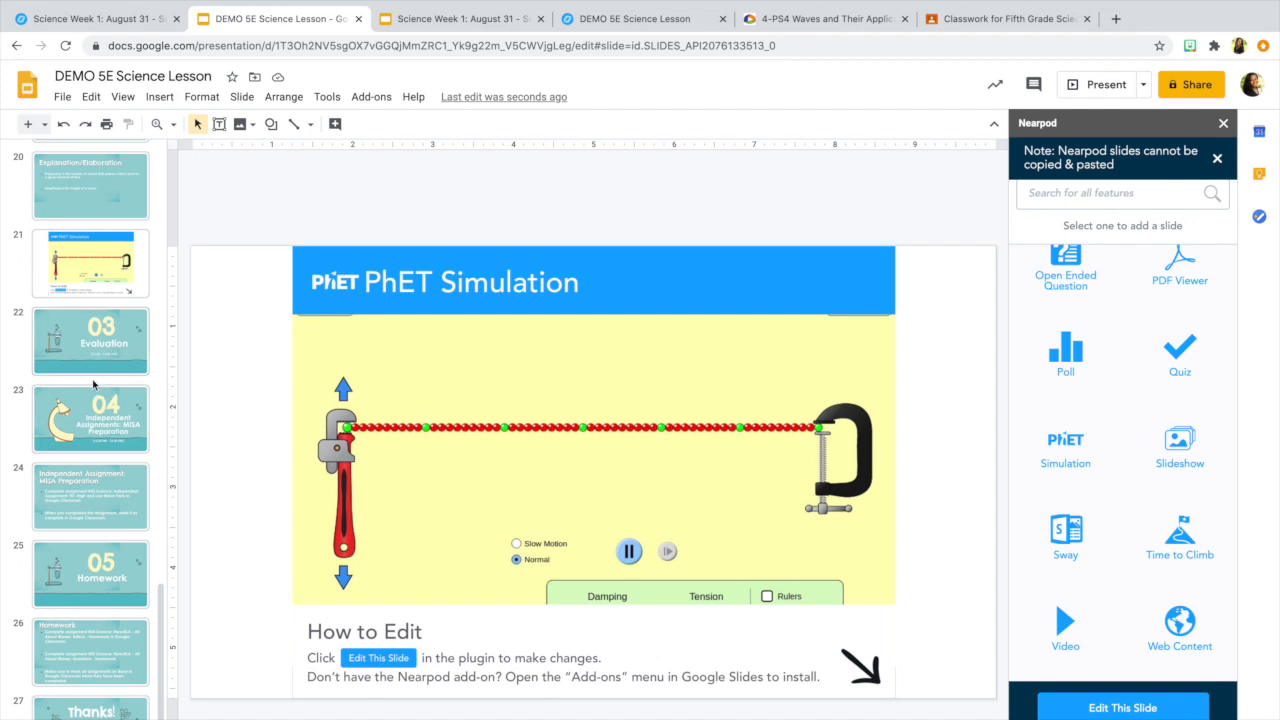
click(97, 372)
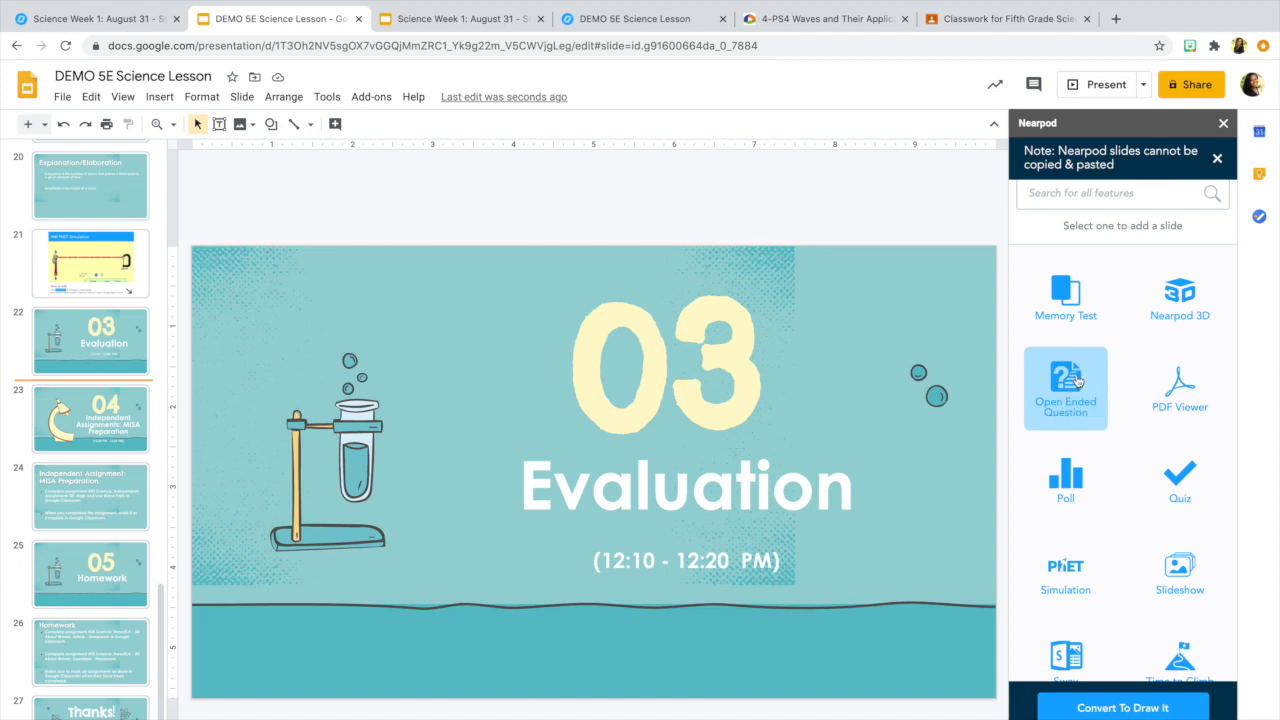
click(1077, 381)
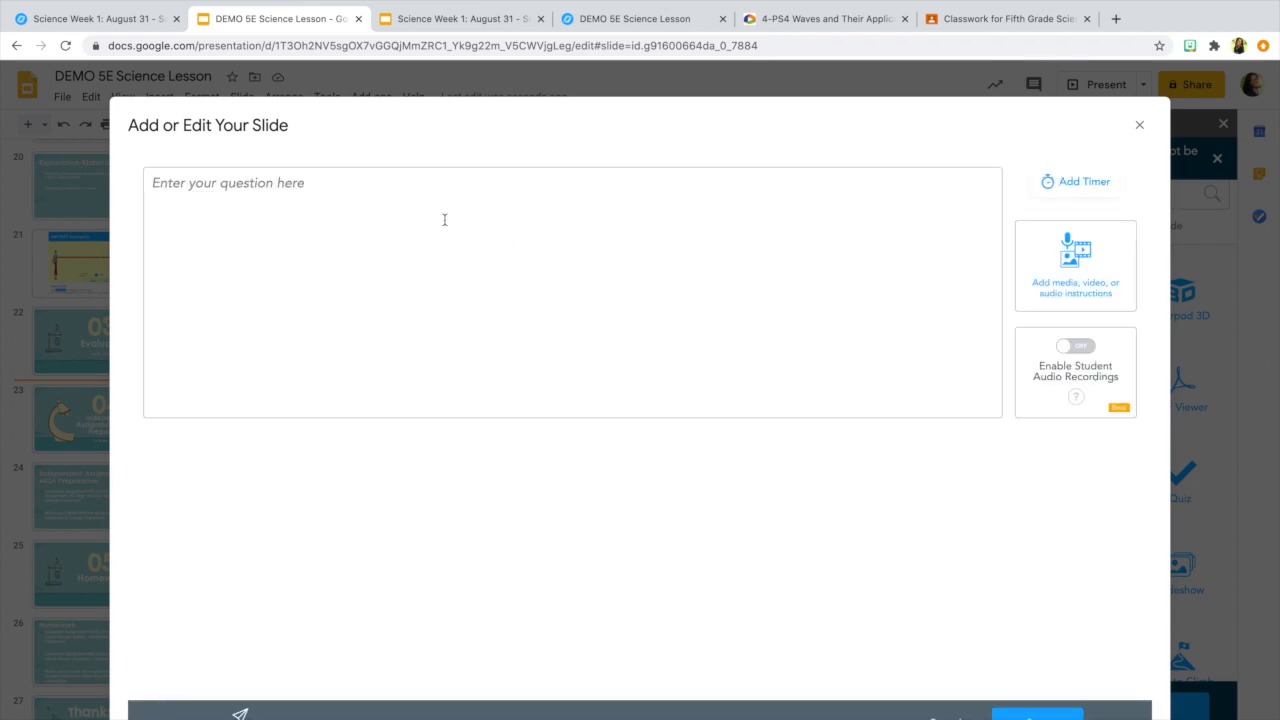
Step: Copy the draw-a-wave-model prompt from slide 23 of the Science Week 1 Nearpod preview into the new open-ended question
click(135, 17)
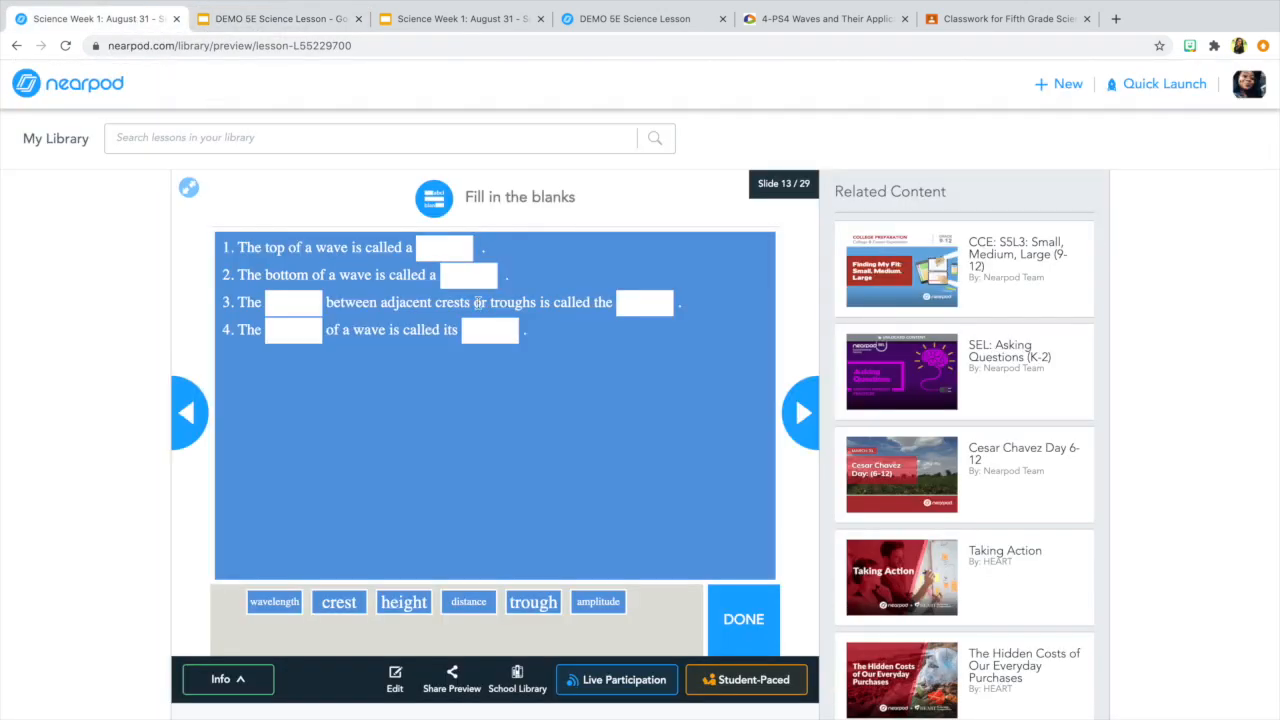
click(802, 412)
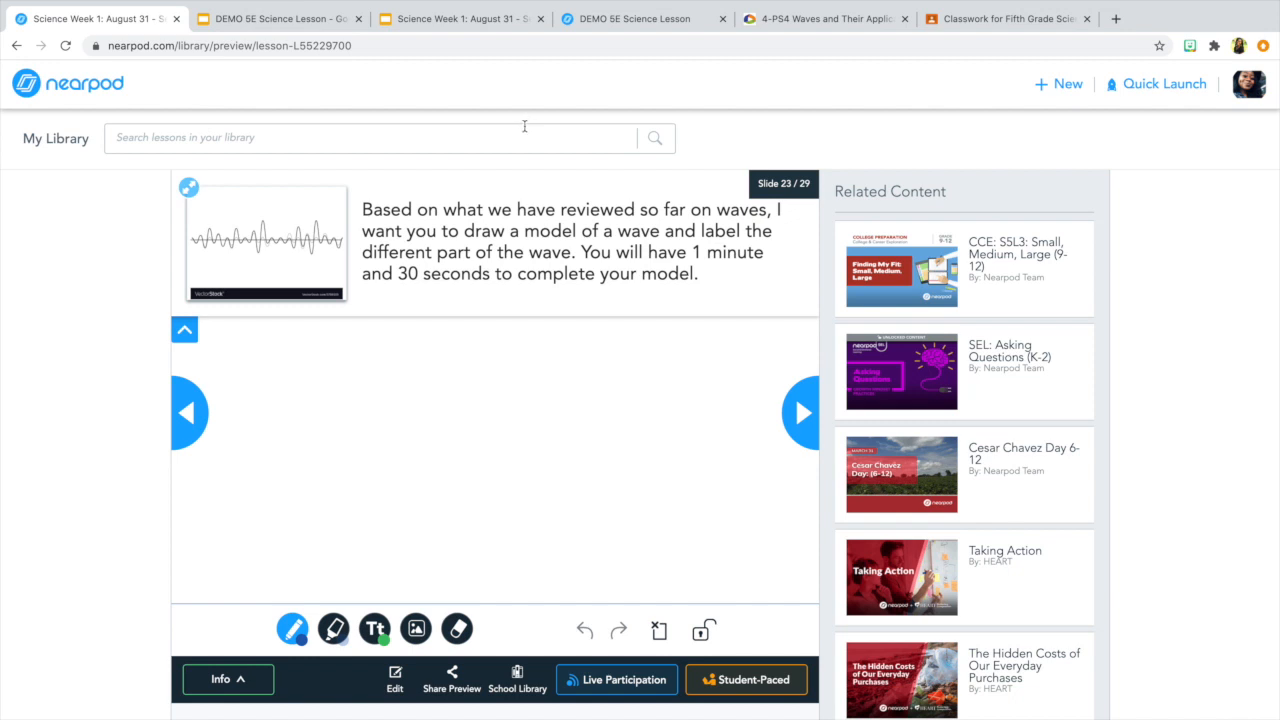
mouse_move(708, 278)
mouse_down()
mouse_move(636, 276)
mouse_move(382, 210)
mouse_move(364, 218)
mouse_up()
key(ctrl+c)
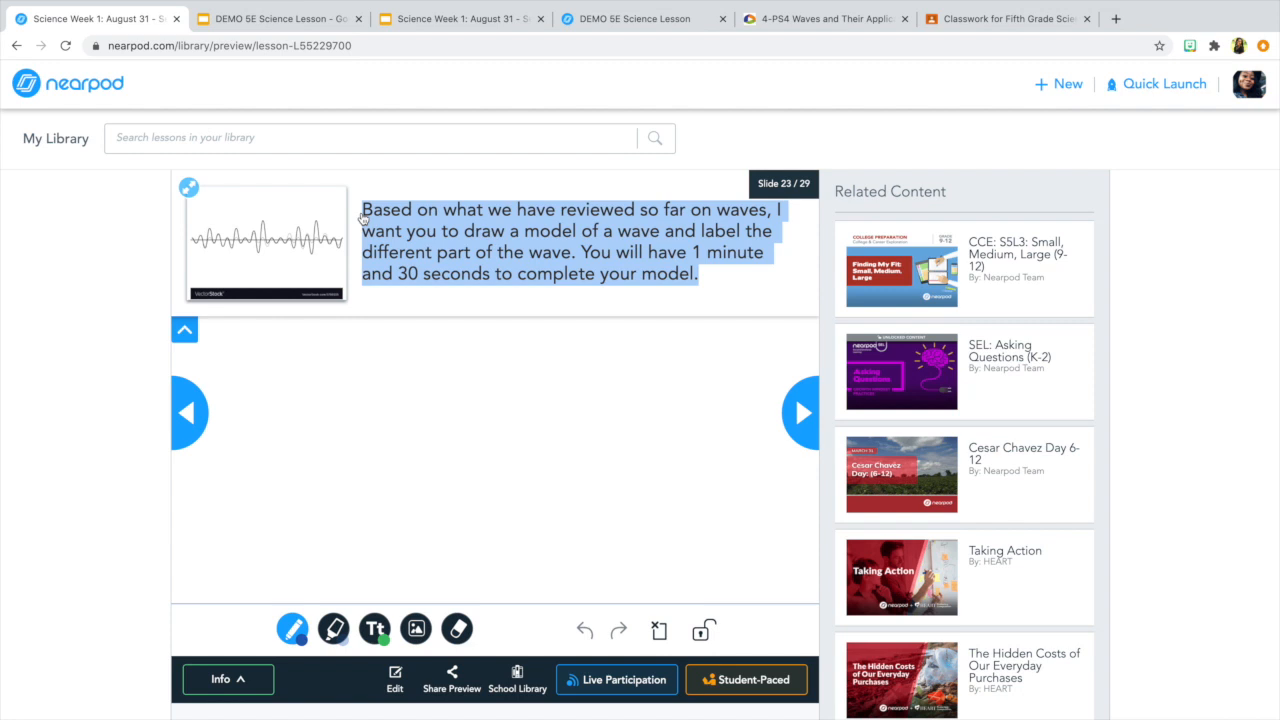
click(280, 19)
click(284, 184)
key(ctrl+v)
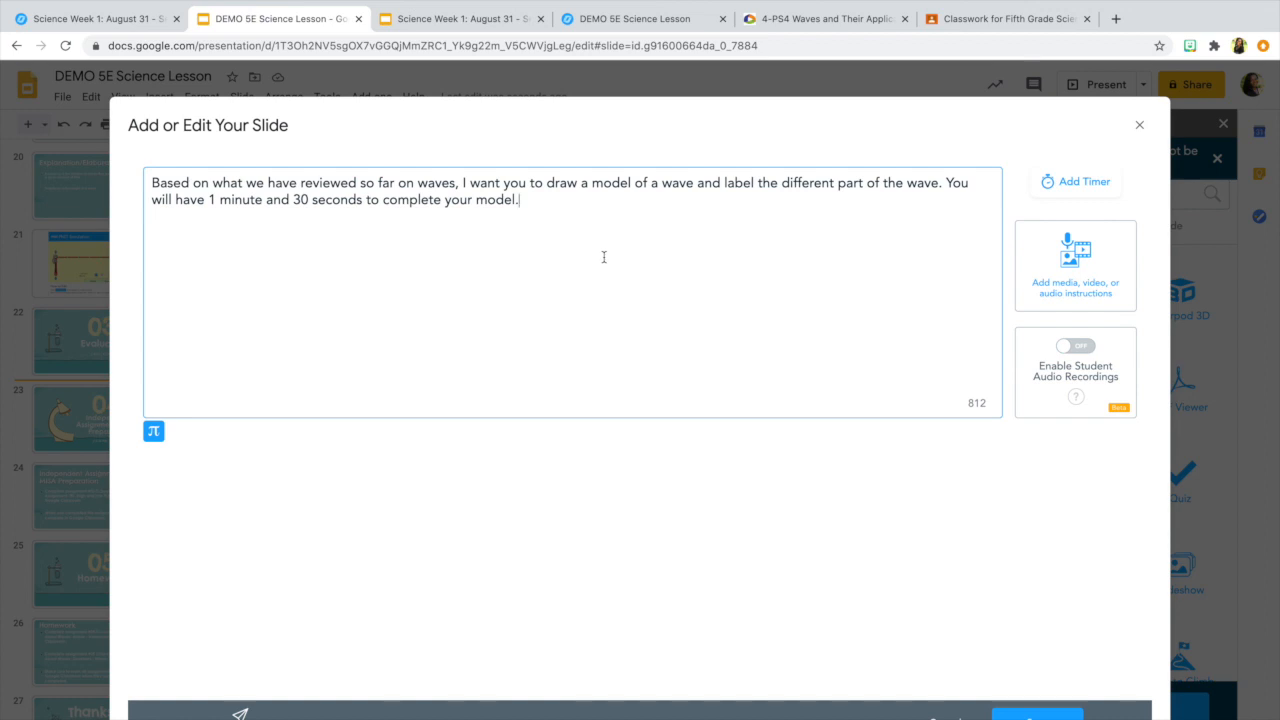
Step: Add an activity timer of 1 minute 30 seconds to the open-ended question
click(1086, 190)
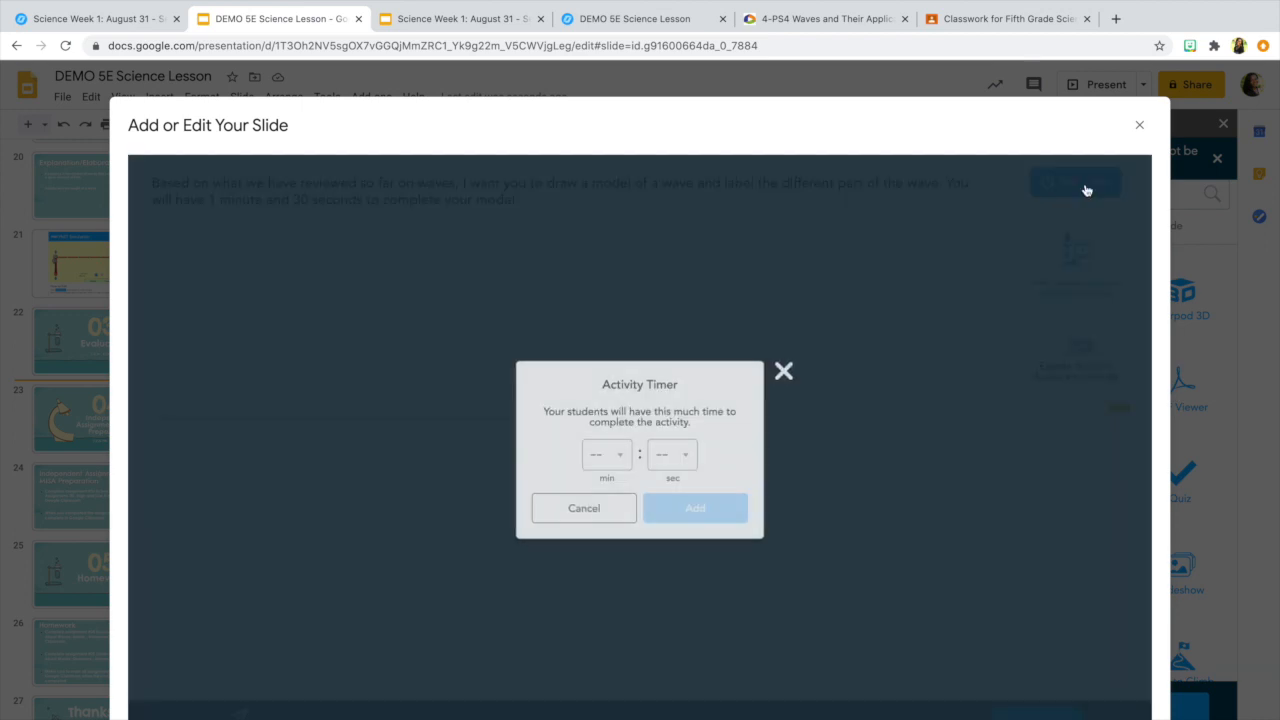
click(619, 460)
click(600, 520)
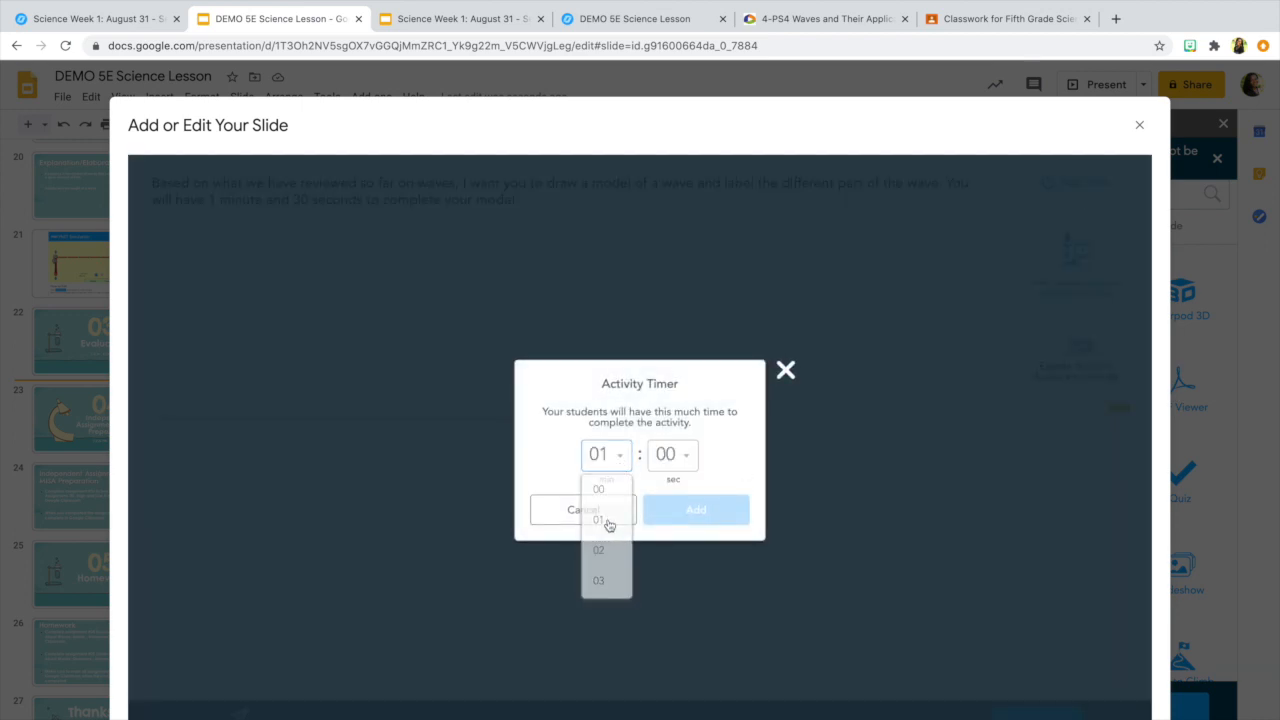
click(690, 470)
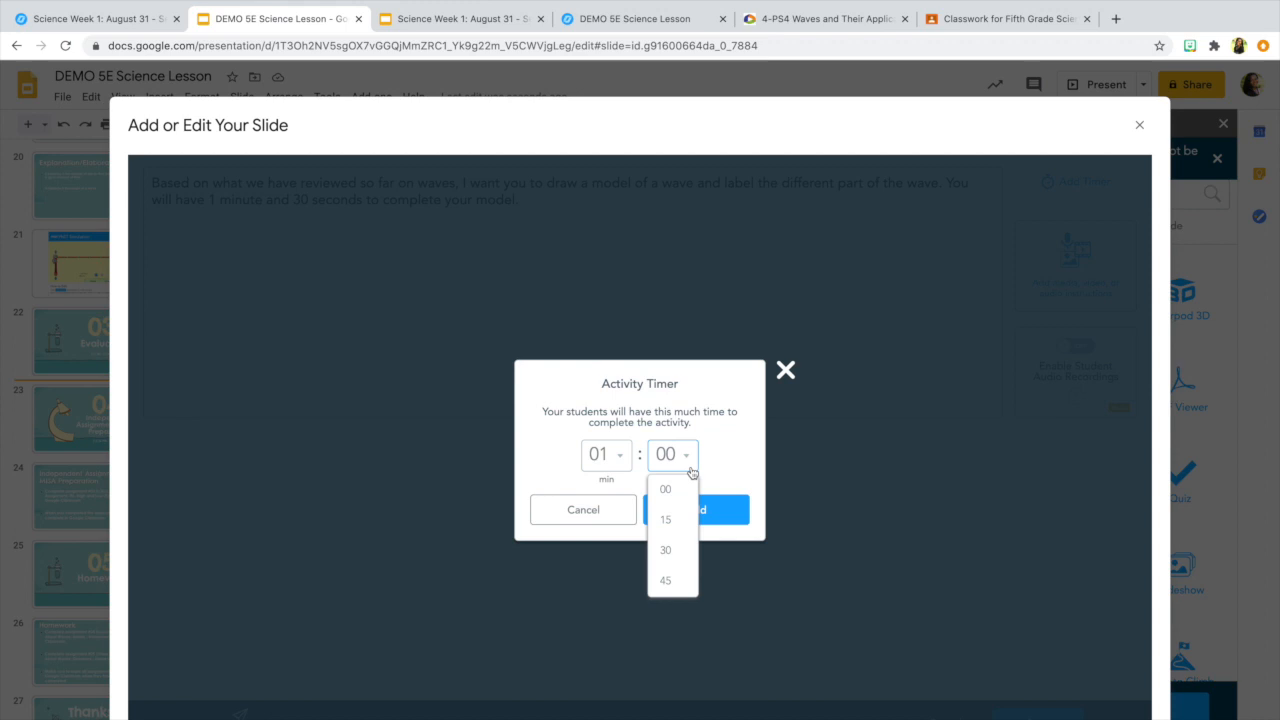
click(676, 553)
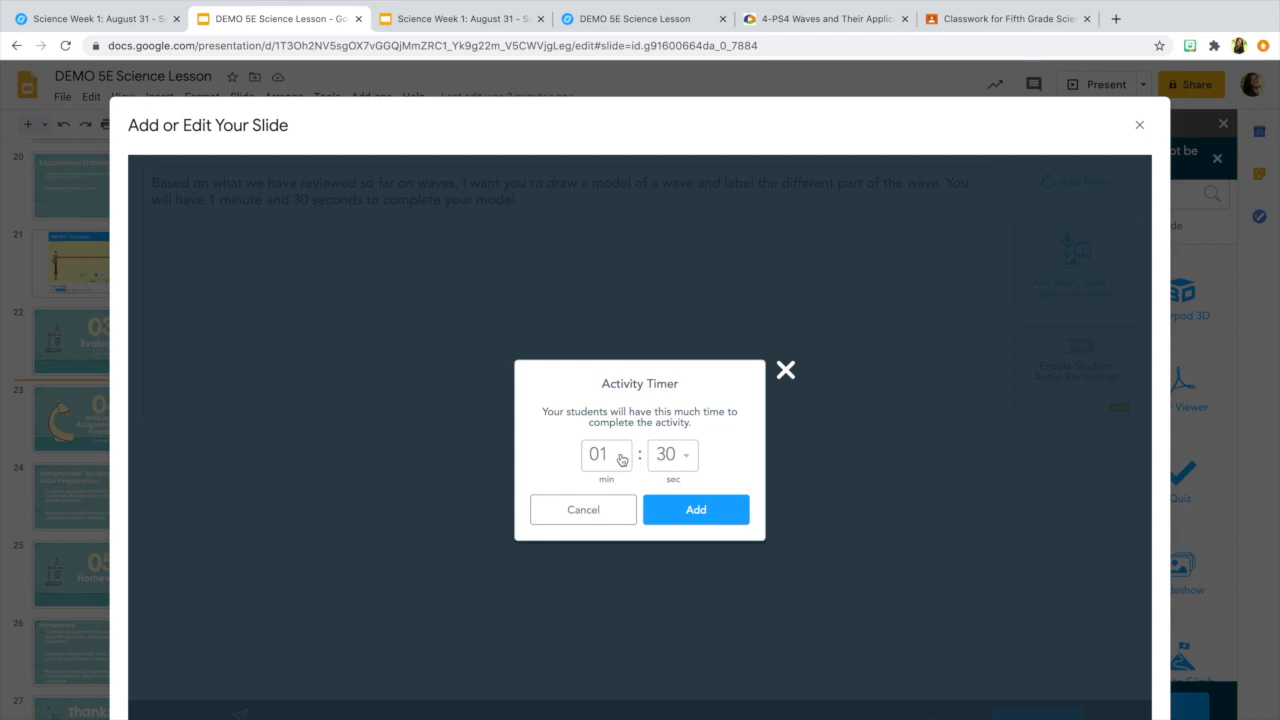
click(714, 516)
Step: Search images for "sound wave", attach the blue waveform on a dark background to the question, and save the slide
mouse_move(936, 238)
click(936, 238)
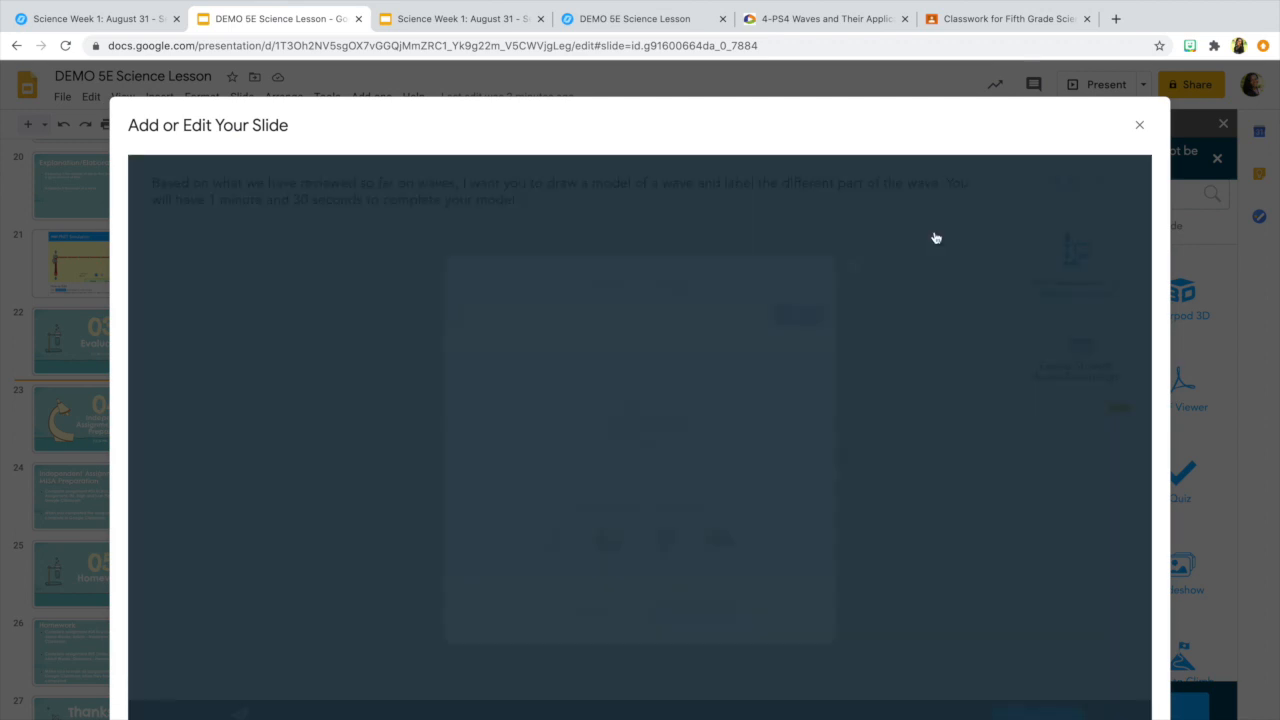
click(603, 303)
text(sound wave)
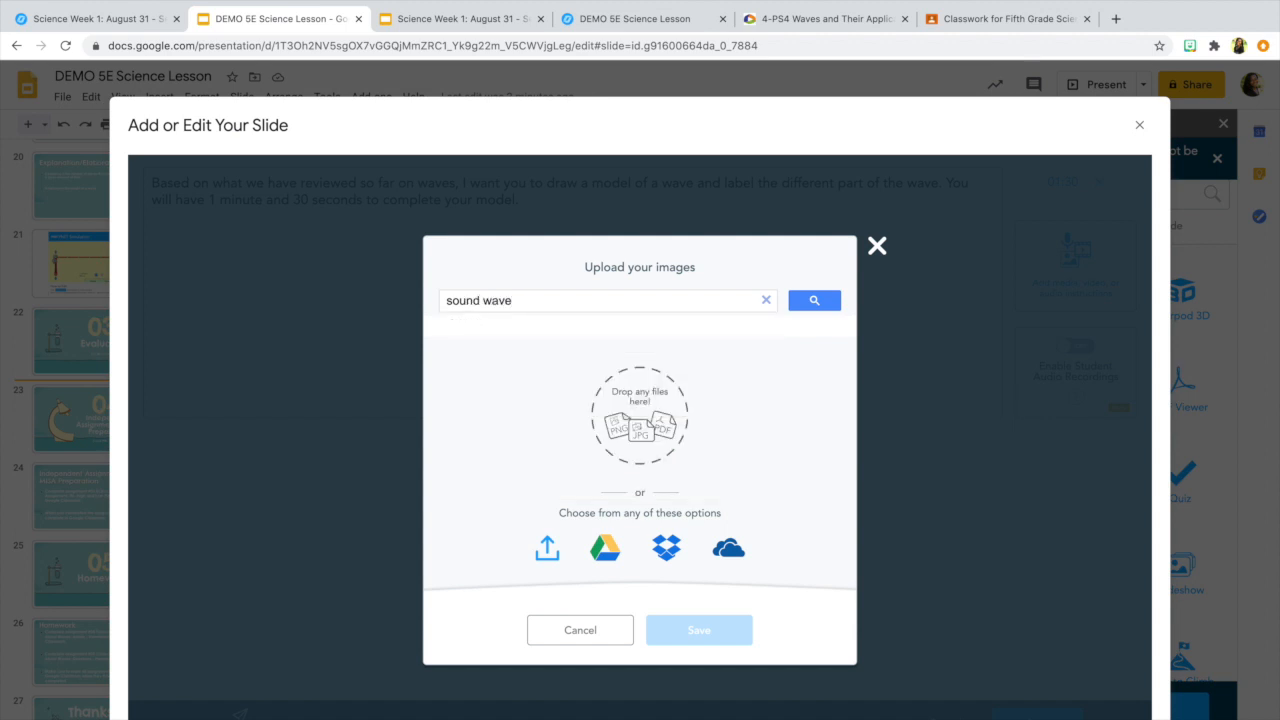
key(Return)
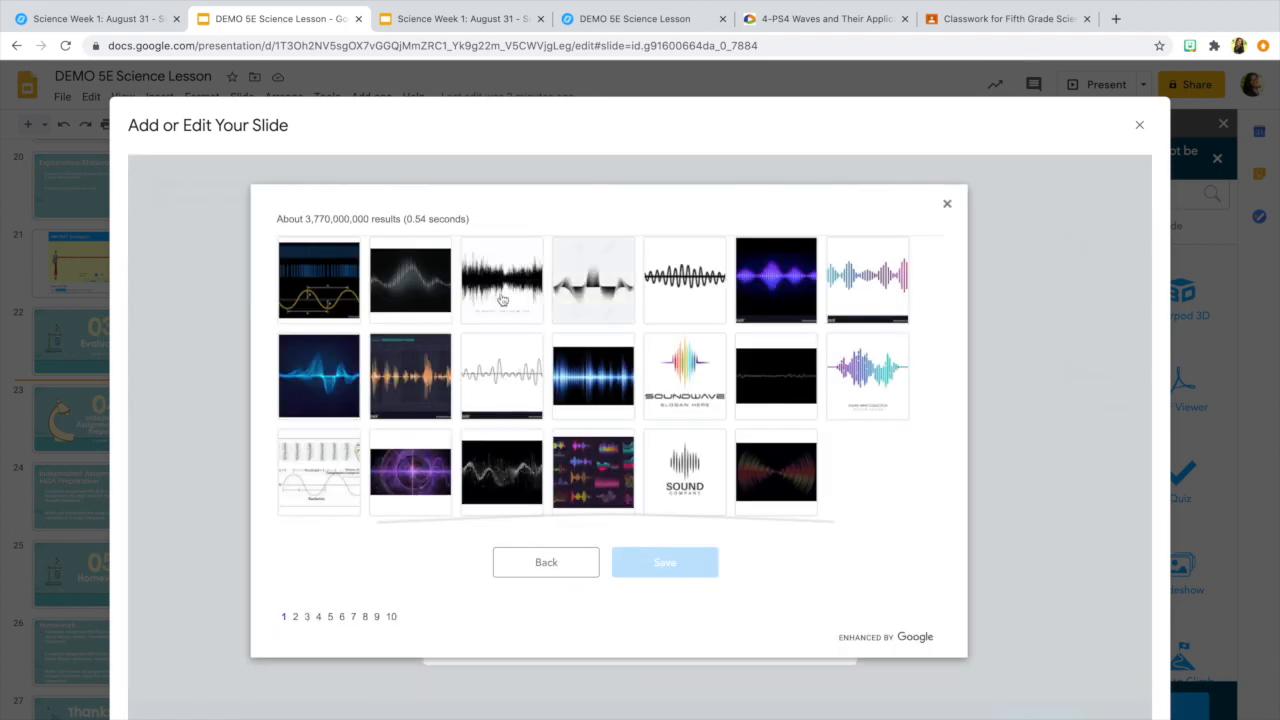
click(327, 386)
click(665, 562)
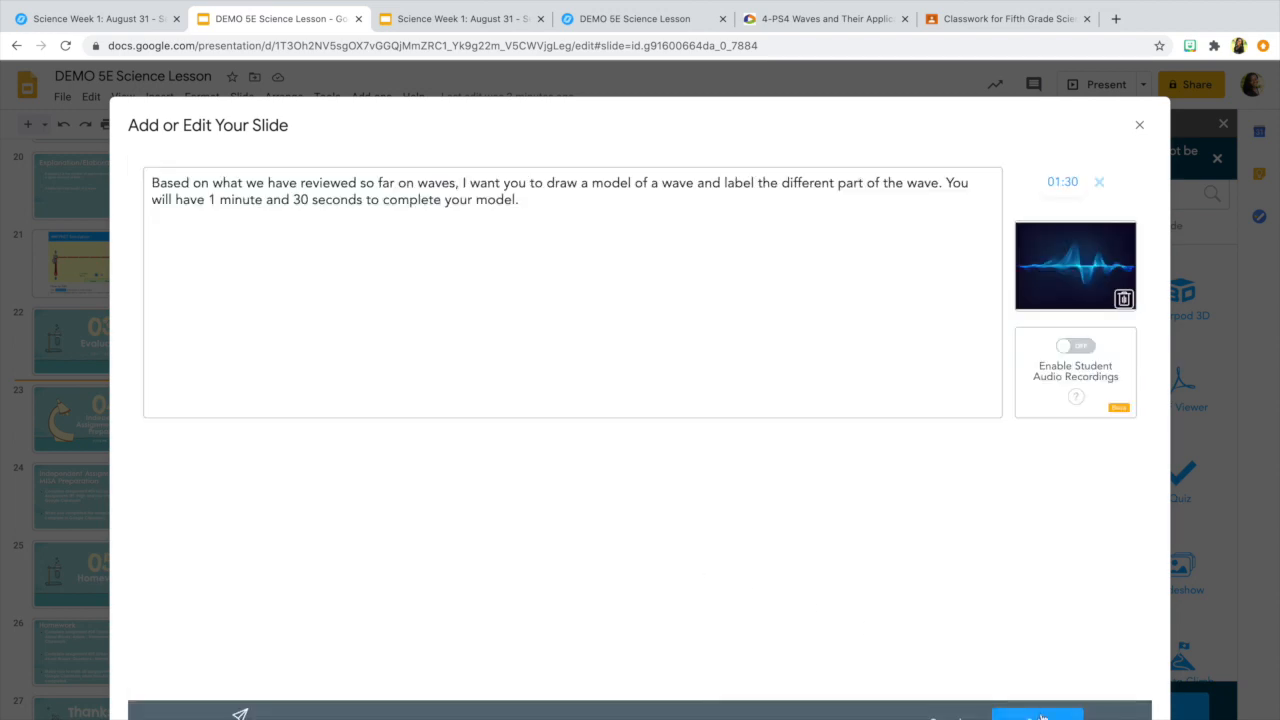
click(1037, 714)
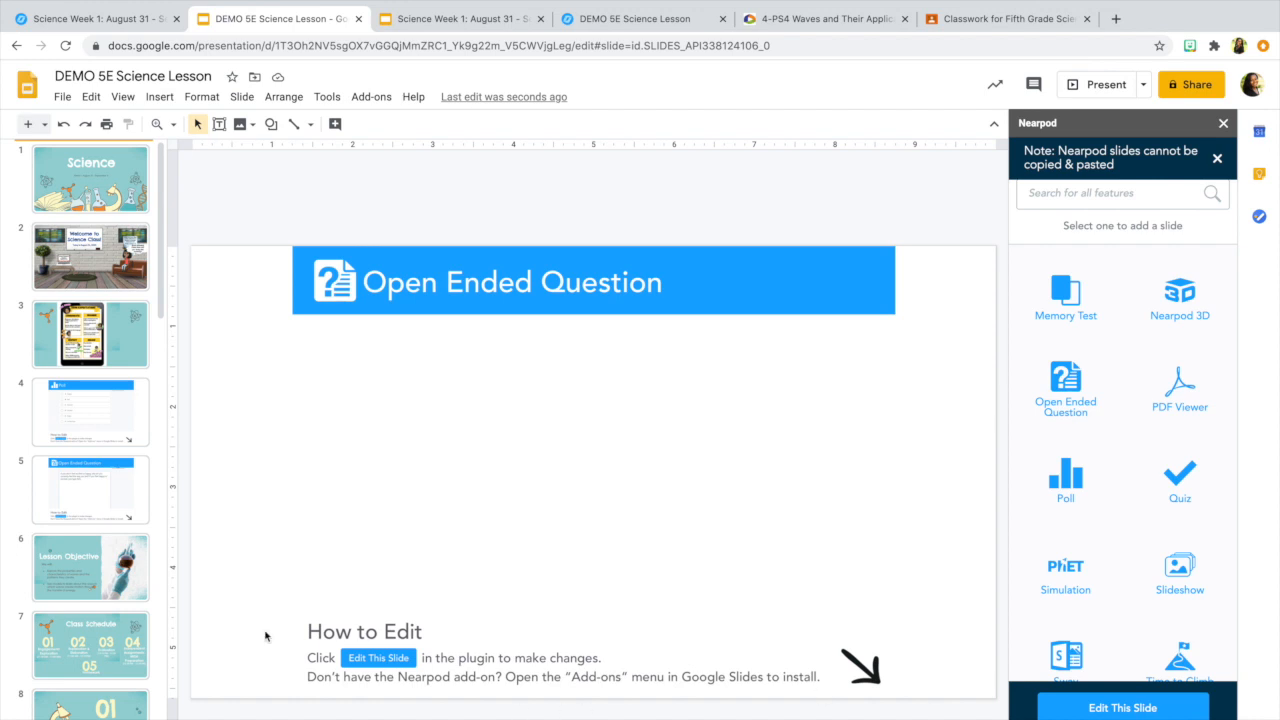
Step: Start a Nearpod Time to Climb activity following the open-ended question on slide 23
scroll(113, 635, down, 8)
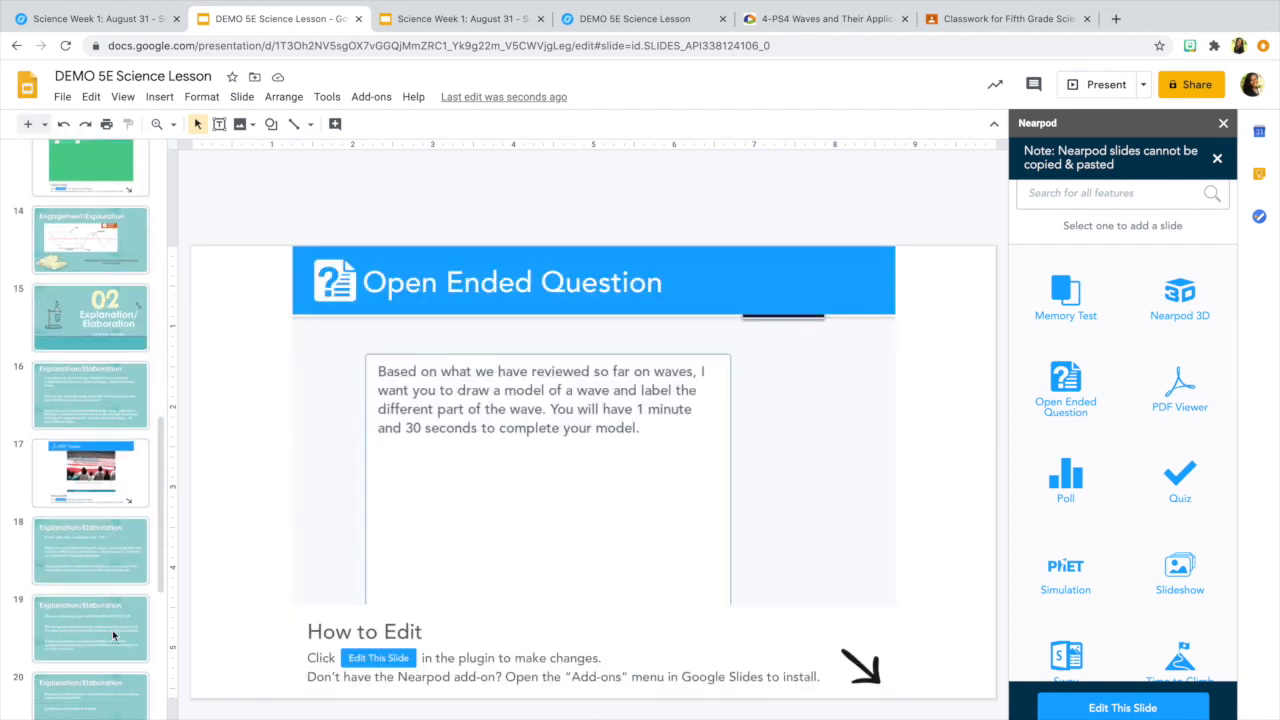
scroll(113, 635, down, 1)
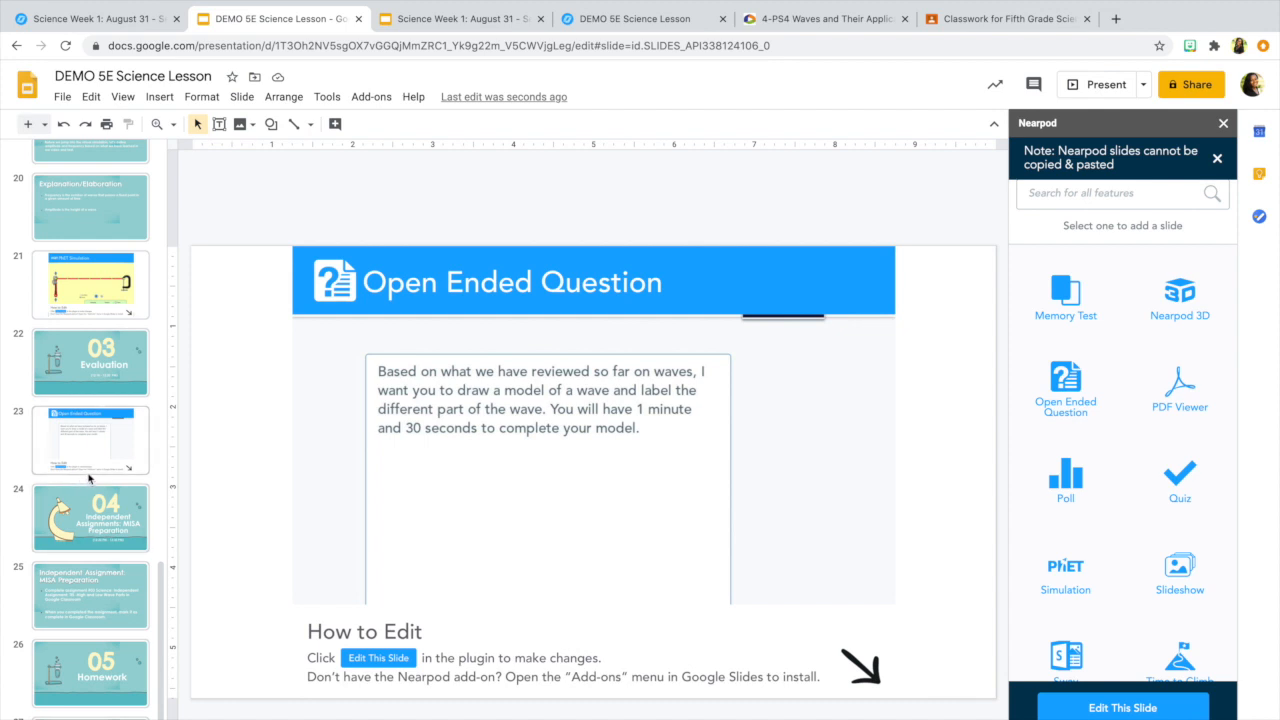
scroll(1169, 415, down, 2)
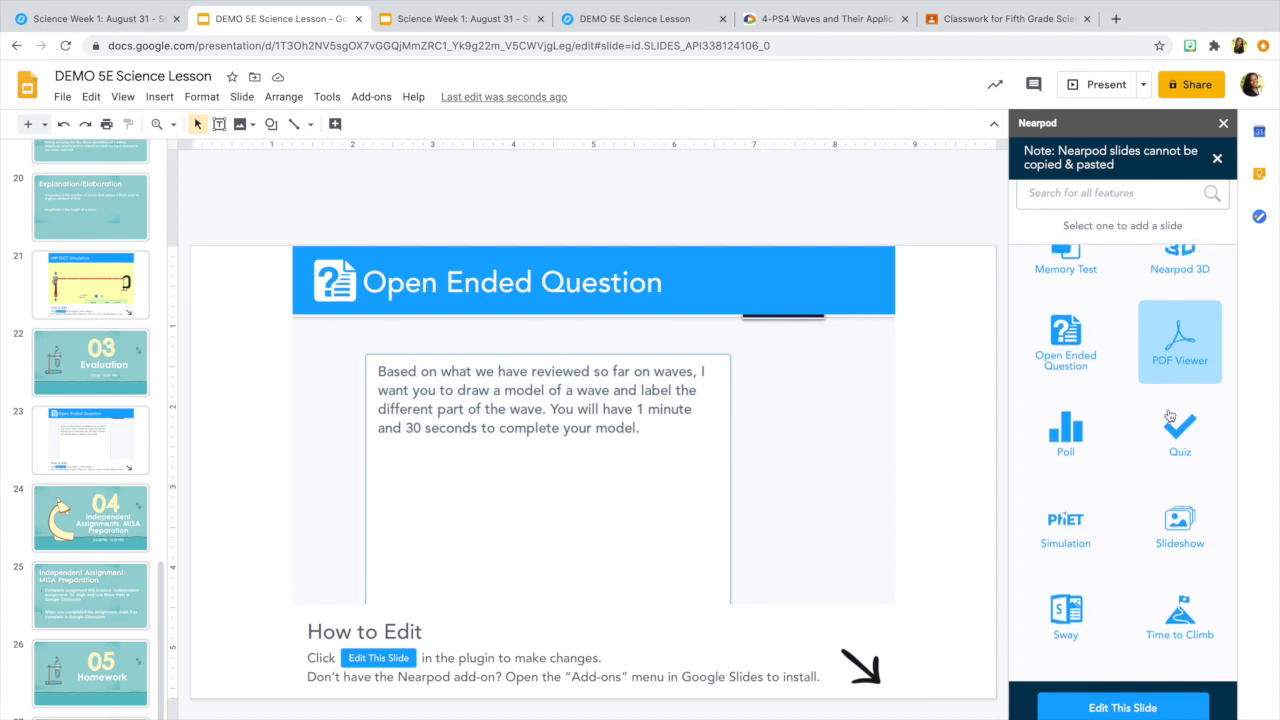
click(1184, 562)
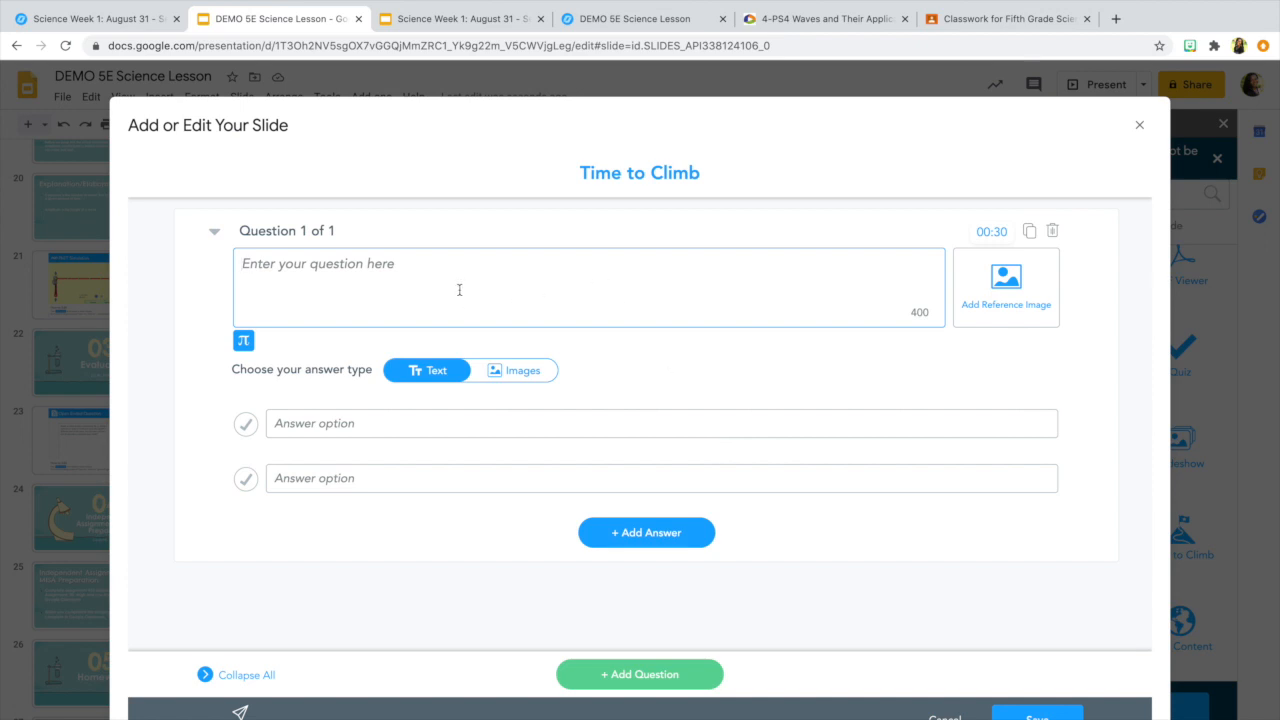
Step: Copy the bottom-of-a-wave question from slide 24 of the Science Week 1 Nearpod preview into Time to Climb question 1
click(131, 26)
click(810, 410)
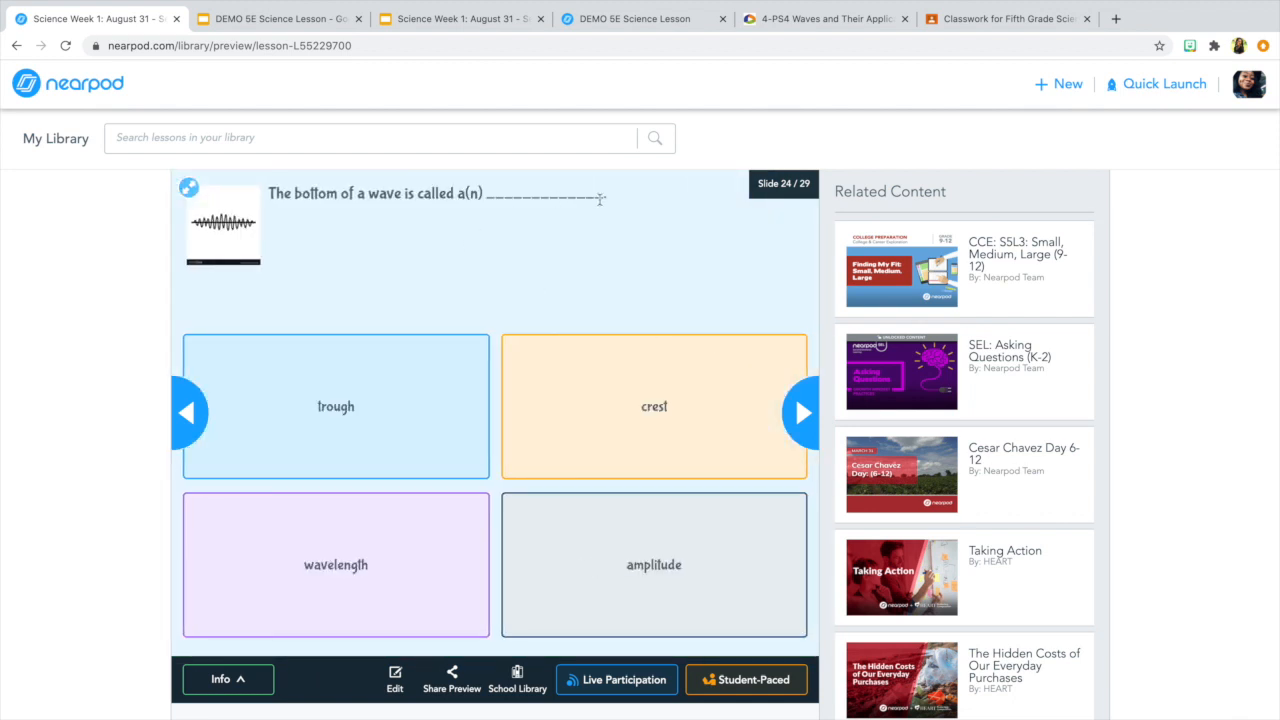
drag(640, 198, 268, 193)
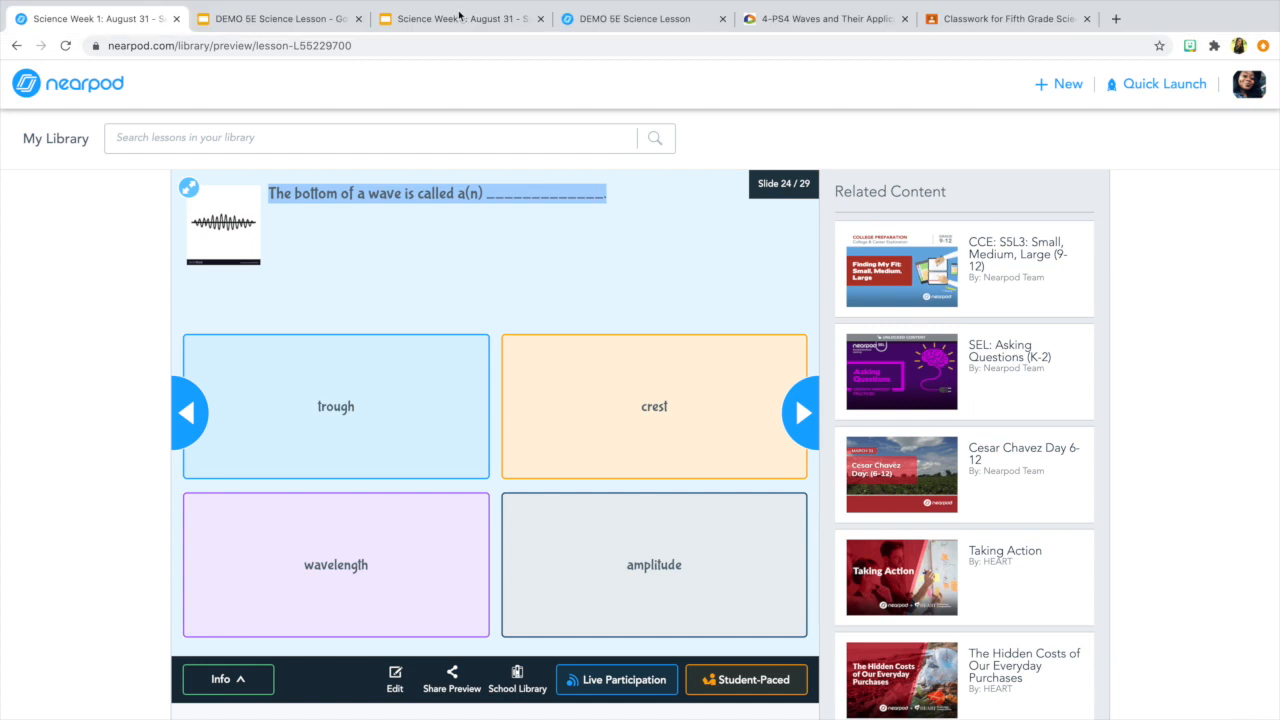
click(296, 19)
click(365, 265)
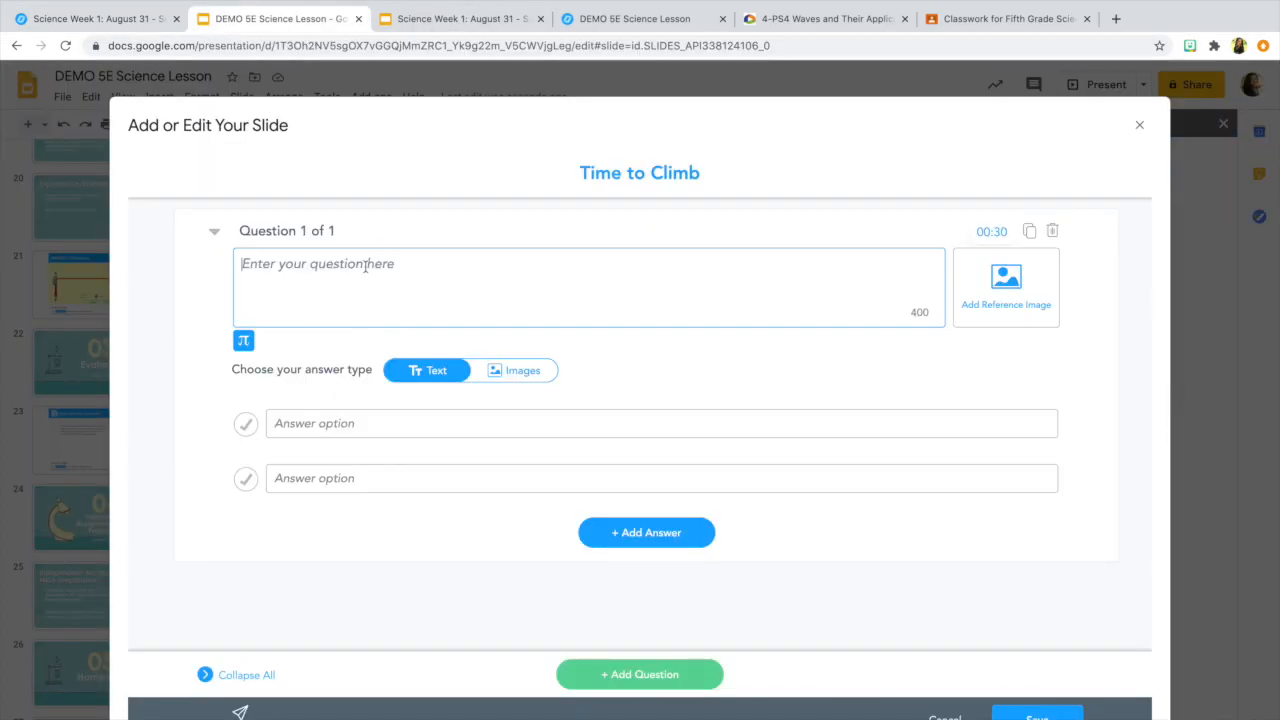
text(The bottom of a wave is called a(n) ______________.)
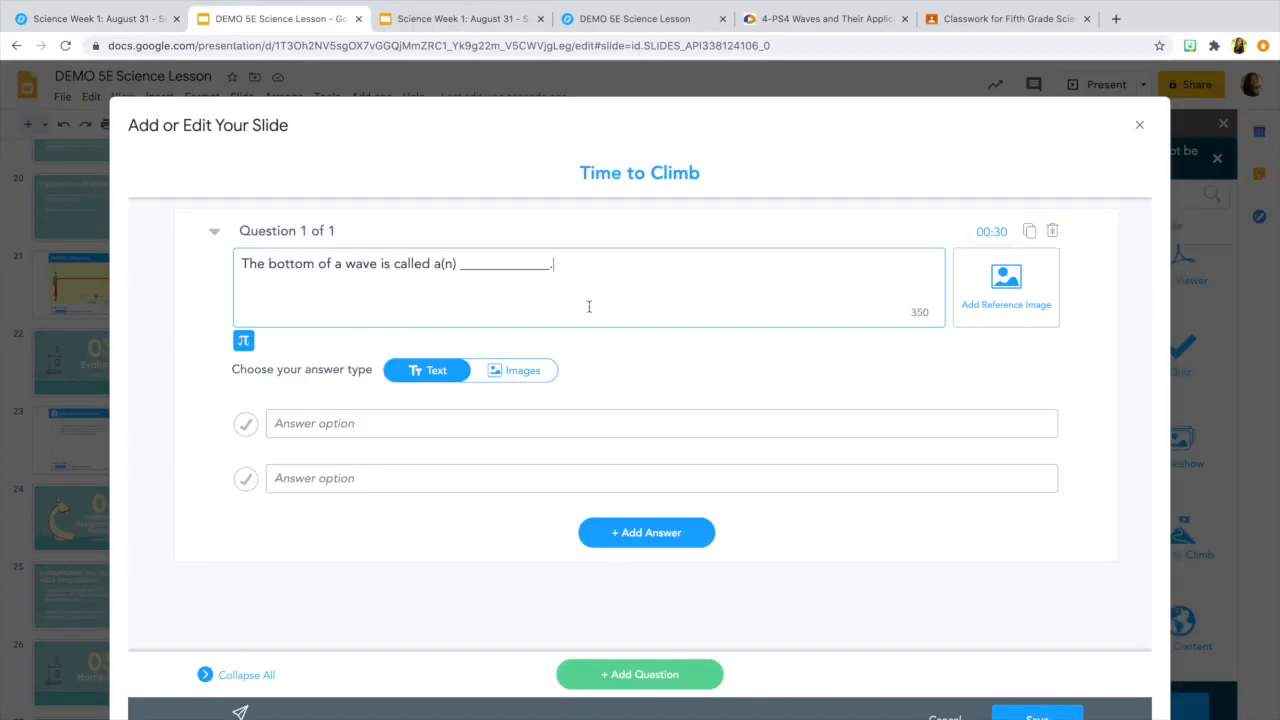
Step: Search reference images for "sound waves" and attach the white-and-pink waveform to question 1
click(1025, 282)
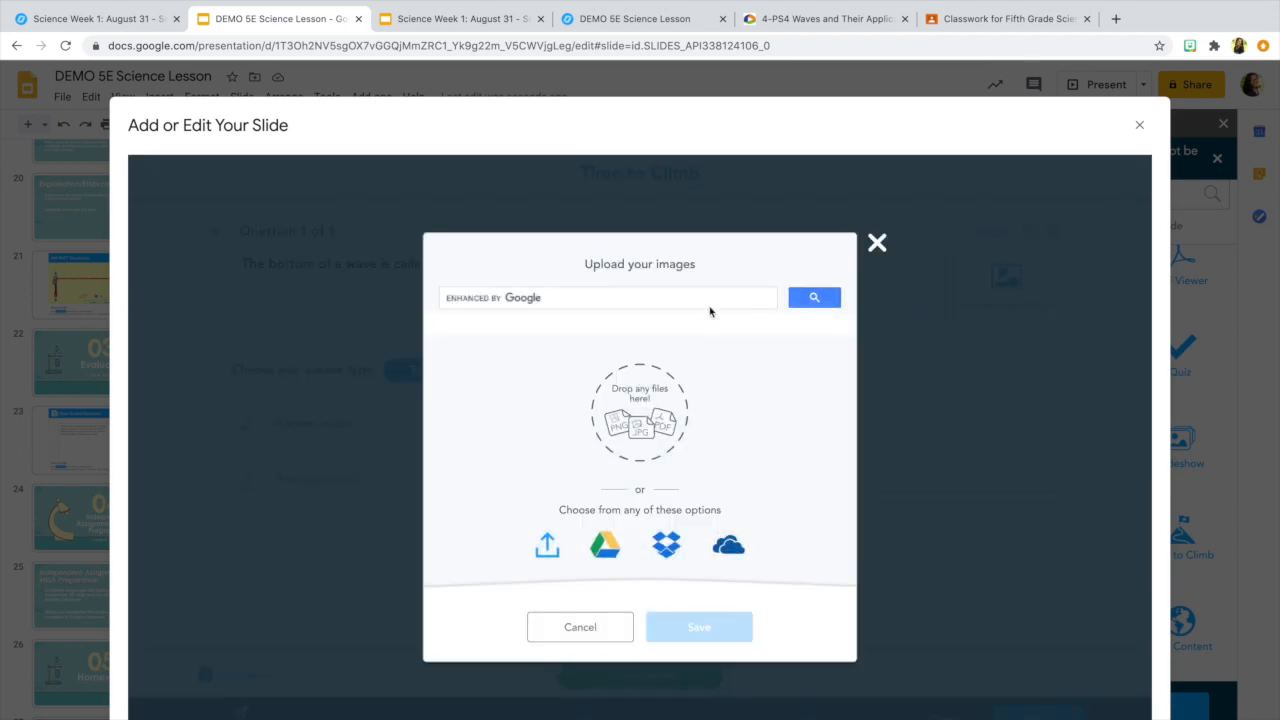
click(700, 297)
text(sound waves)
key(Return)
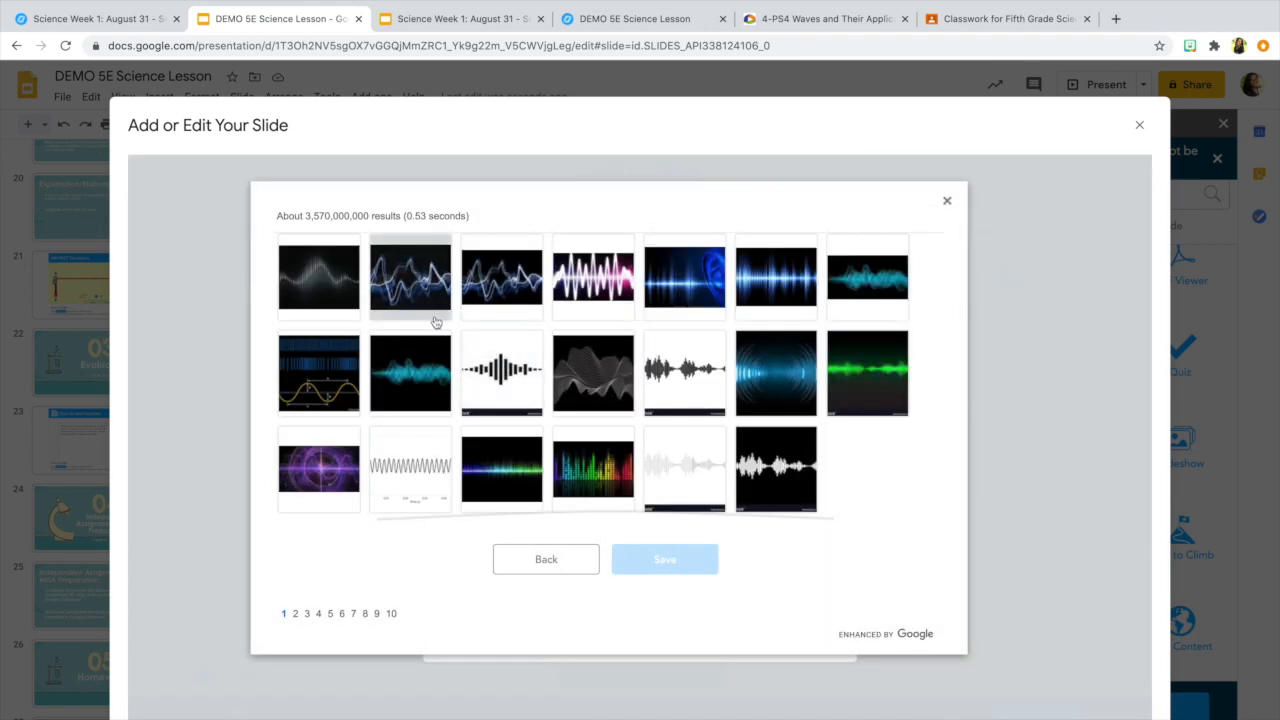
click(597, 290)
click(665, 560)
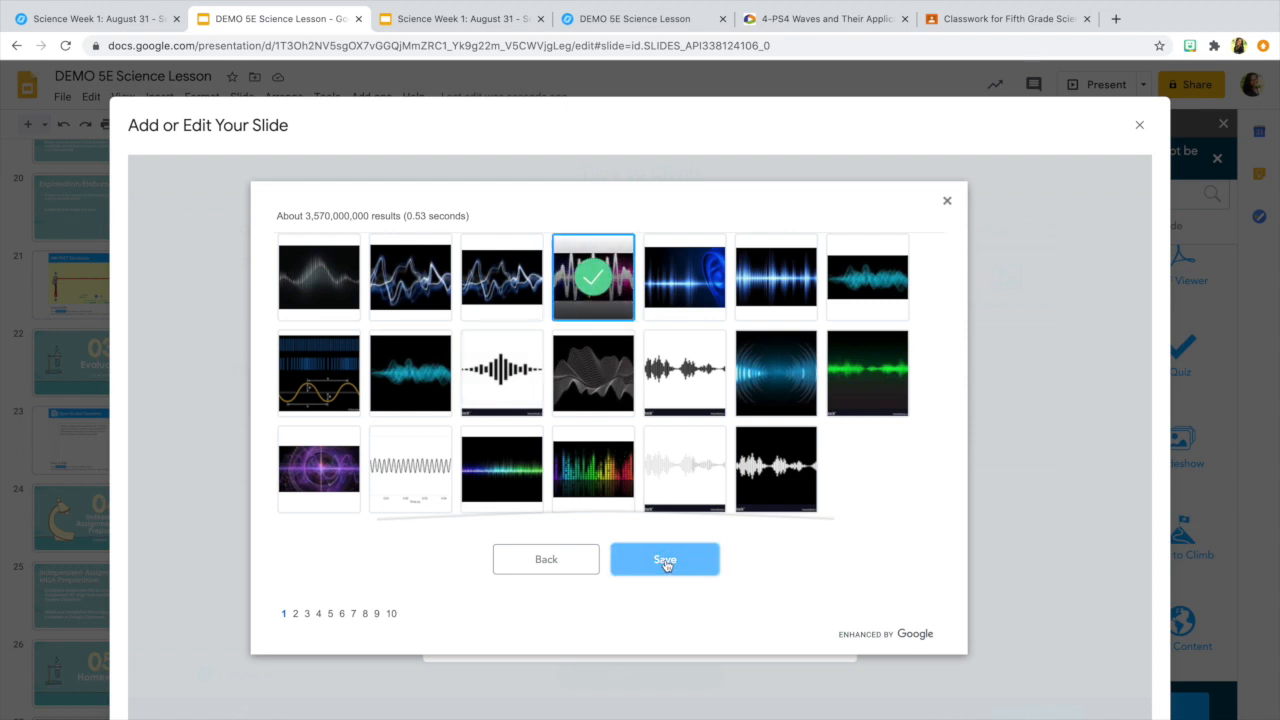
click(380, 423)
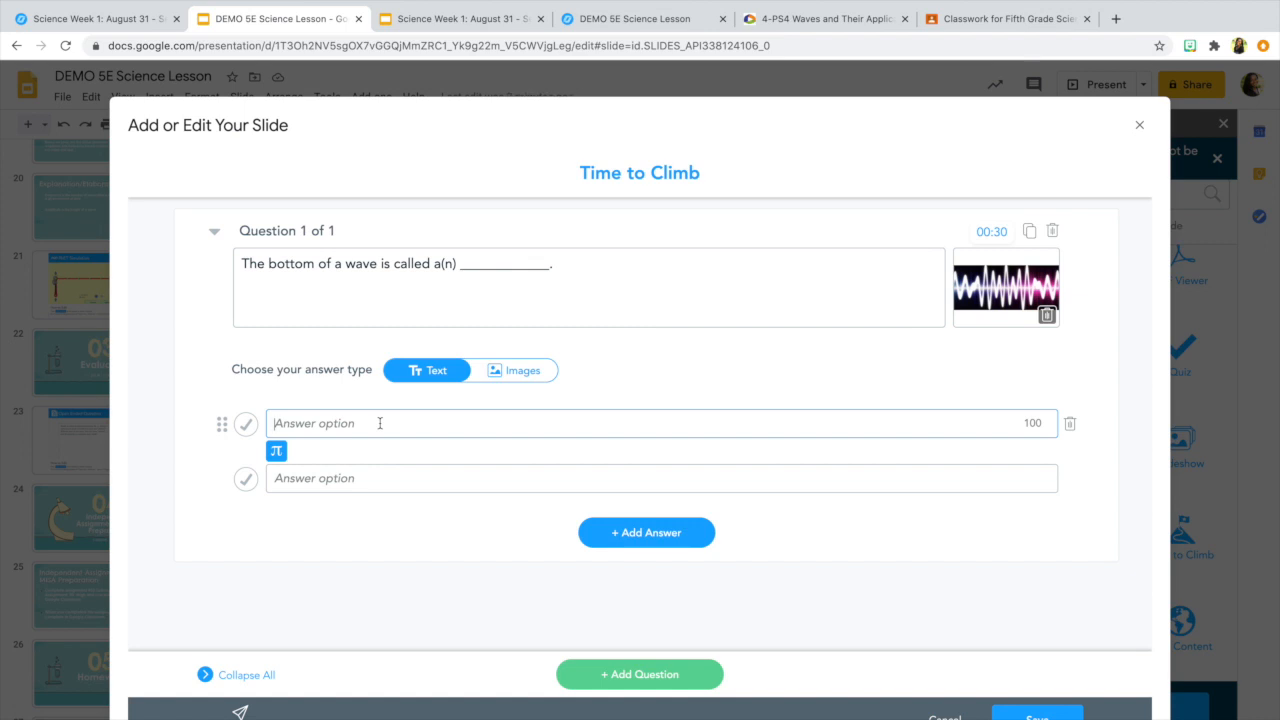
text(trough)
click(348, 472)
text(crest)
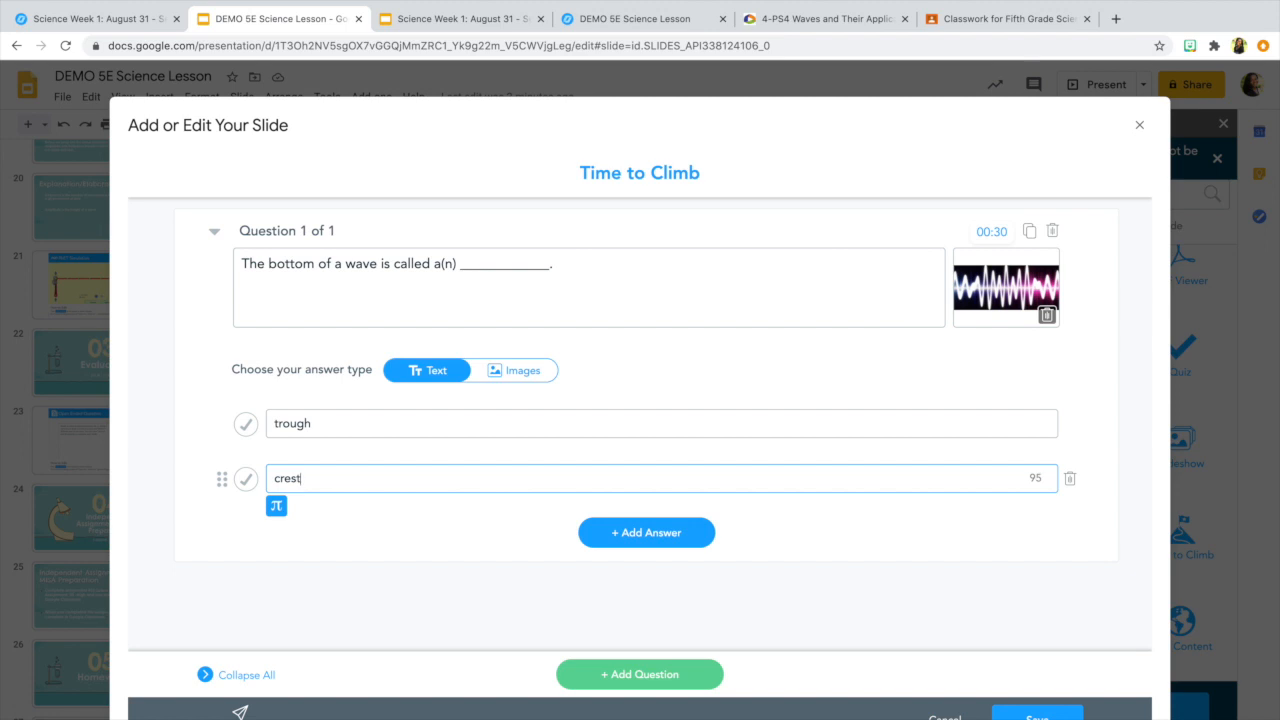
Step: Set question 1's first answer option to "crest" and the second to "trough"
double_click(329, 423)
text(cr4e)
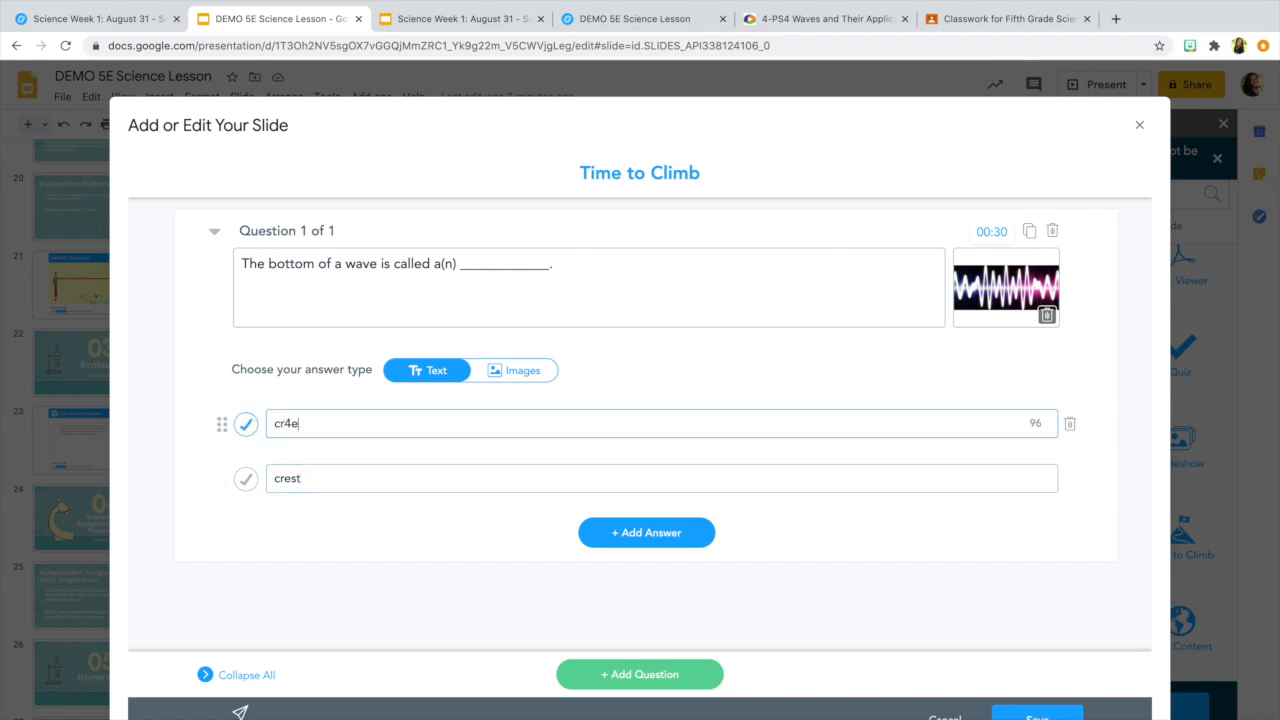
key(BackSpace)
key(BackSpace)
key(BackSpace)
text(t)
double_click(363, 477)
text(trough)
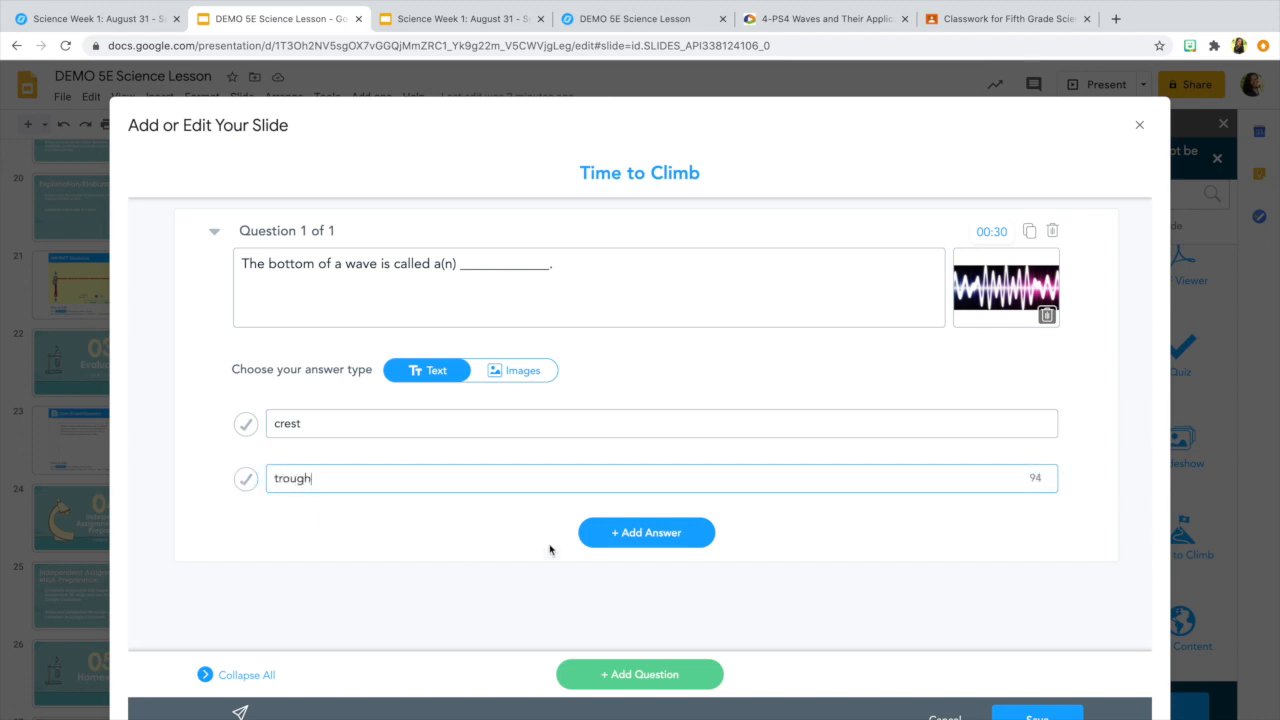
Step: Add "amplitude" and "wavelength" as question 1's remaining answers and mark "trough" as correct
click(614, 534)
text(amplitude)
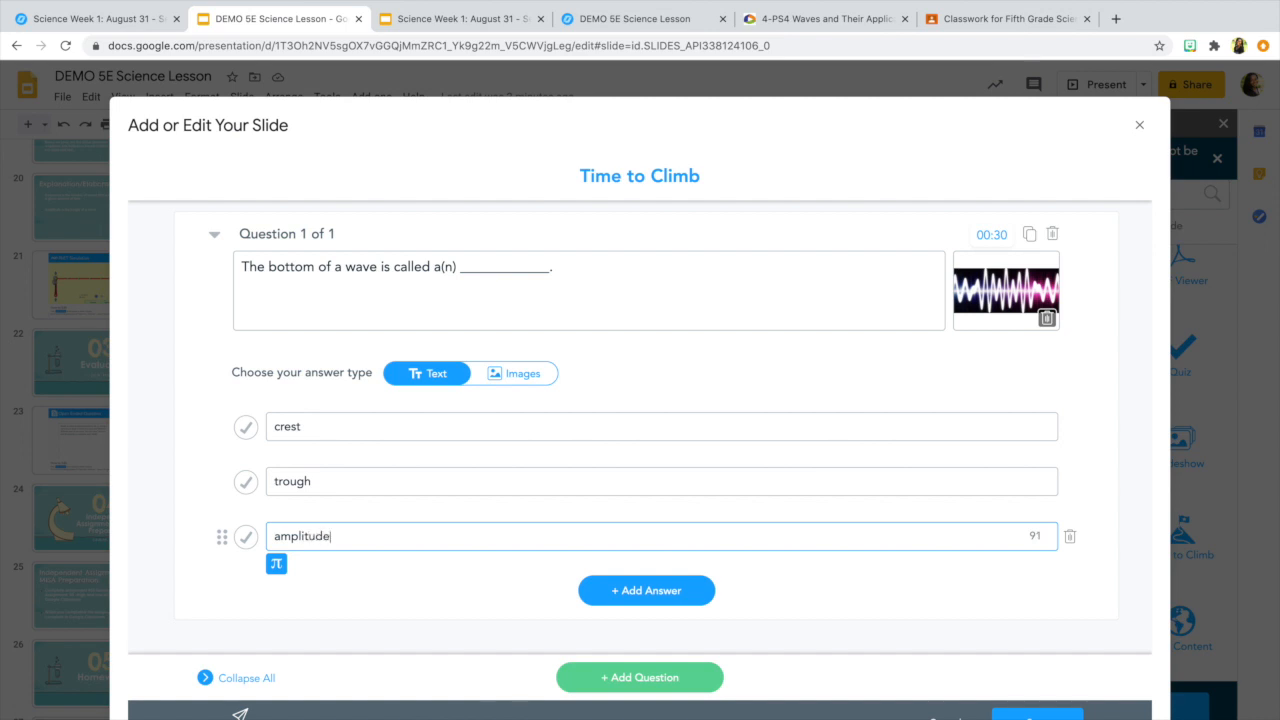
click(658, 597)
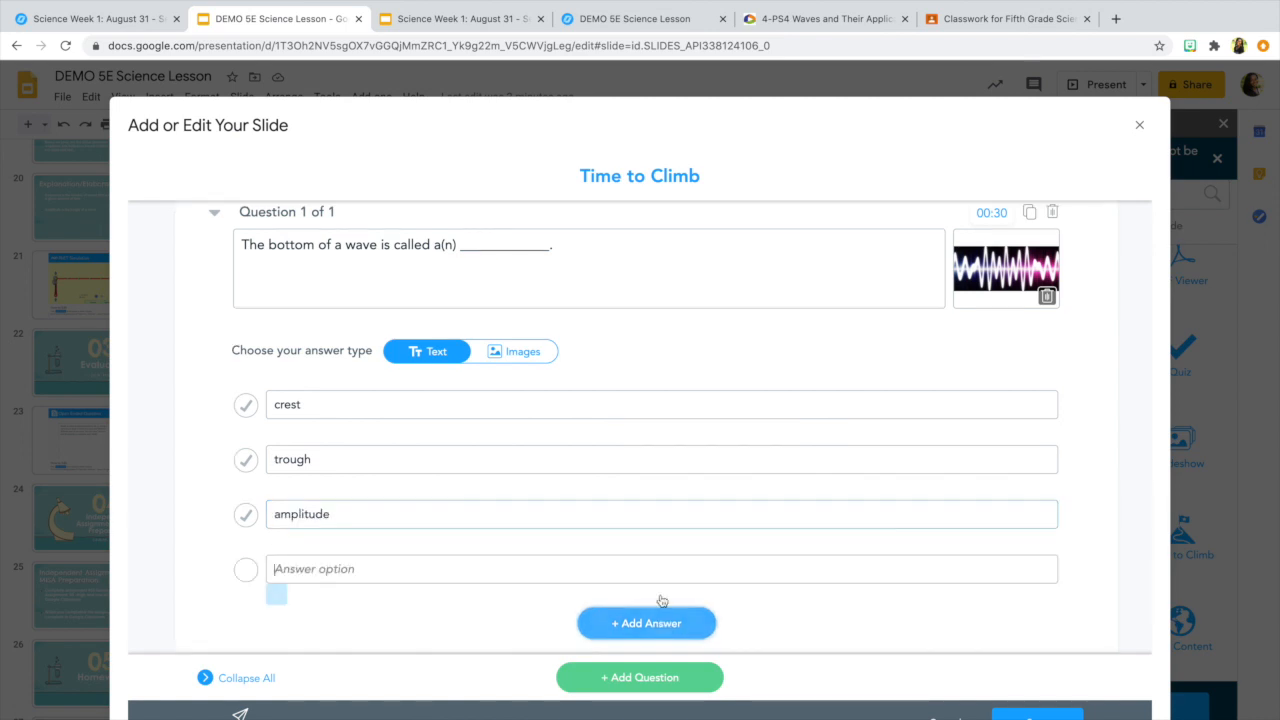
text(wavelength)
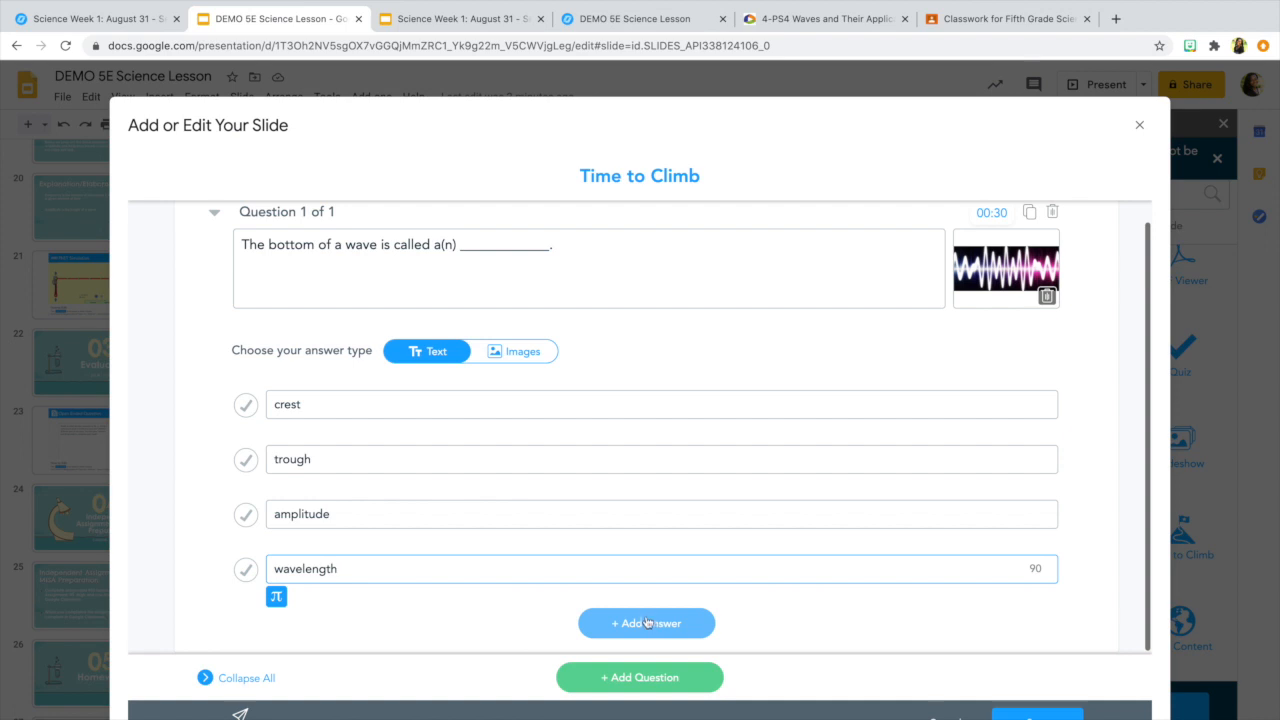
click(647, 622)
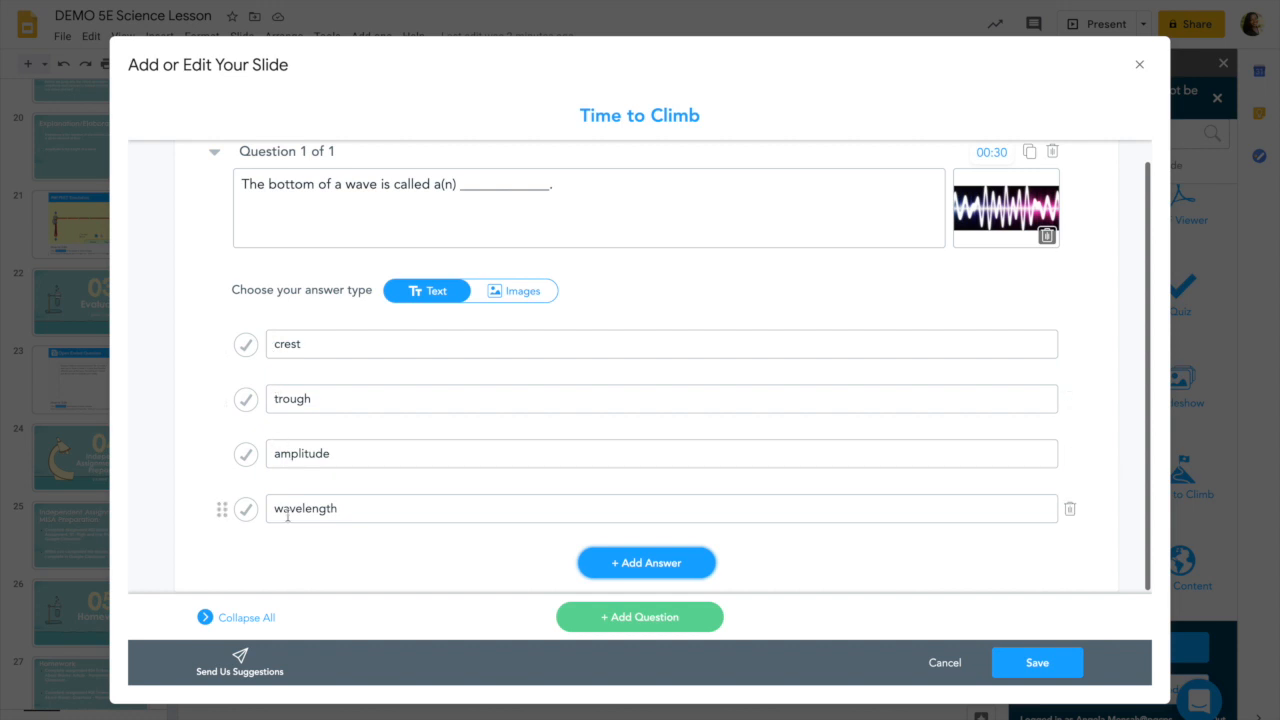
click(245, 401)
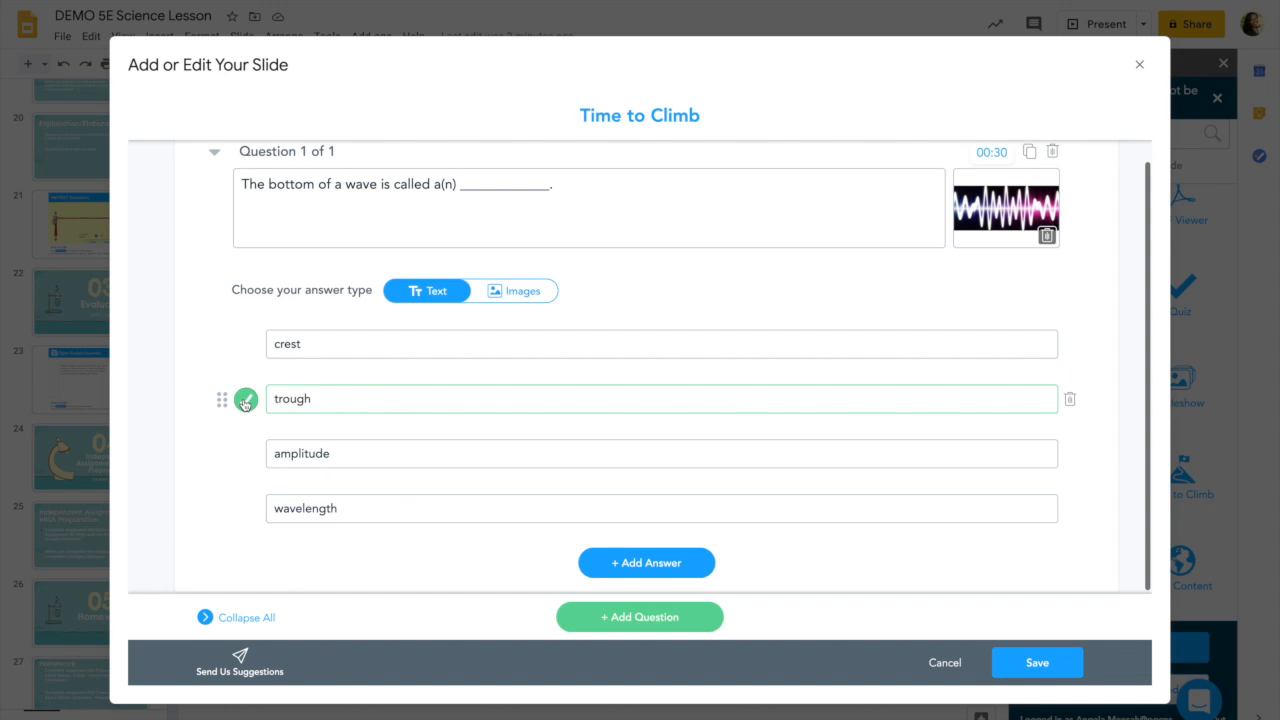
Step: Add a second question and copy "The top of a wave is called a(n) _____________." into it from the Science Week 1 preview
click(644, 619)
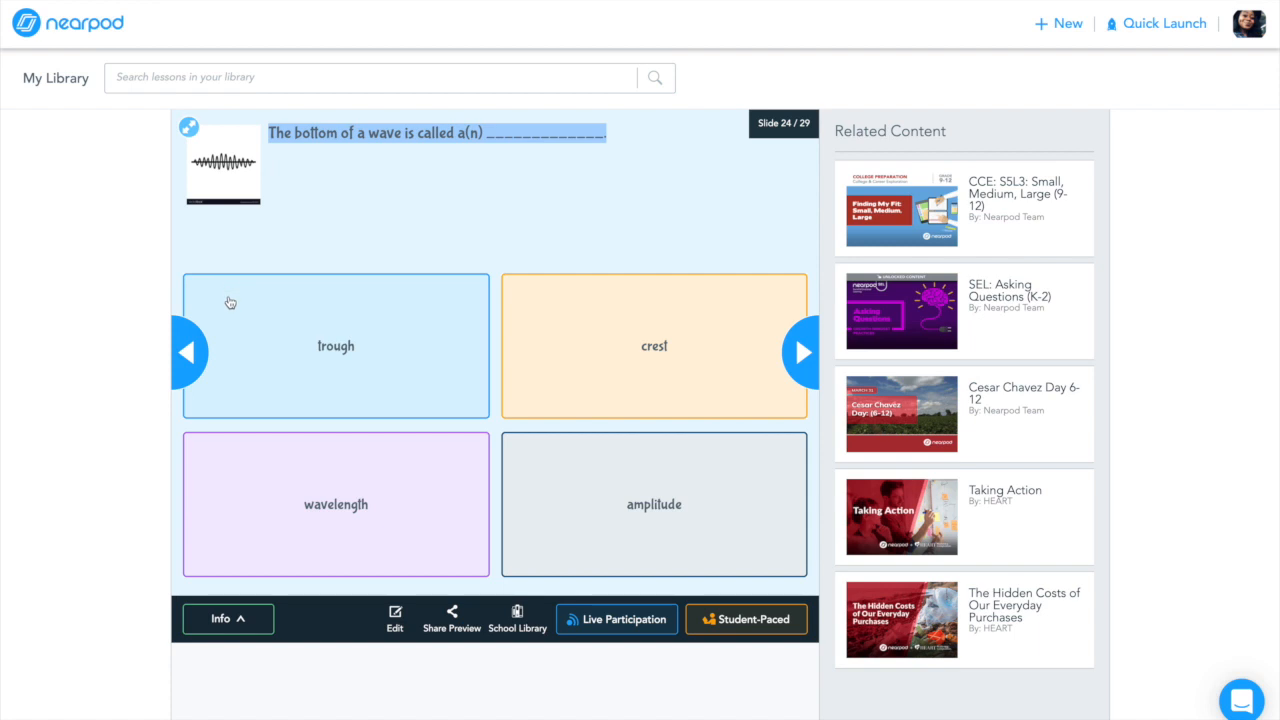
scroll(230, 302, down, 5)
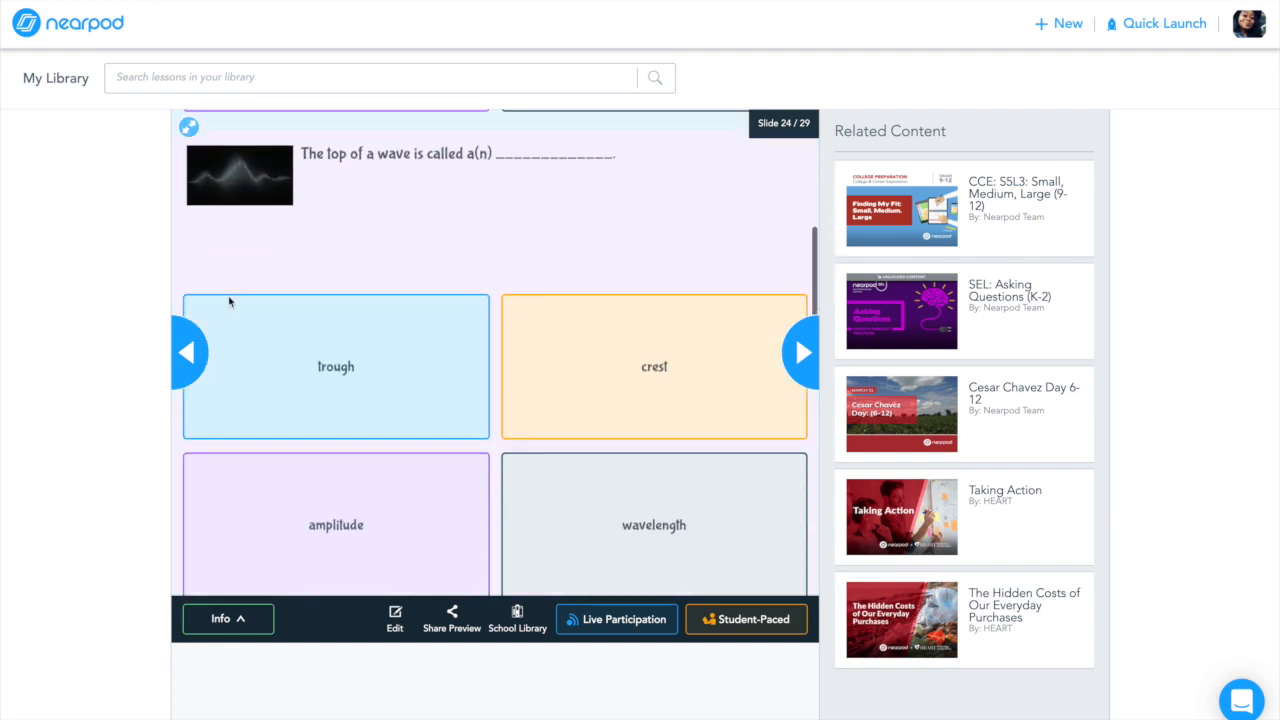
scroll(320, 321, up, 3)
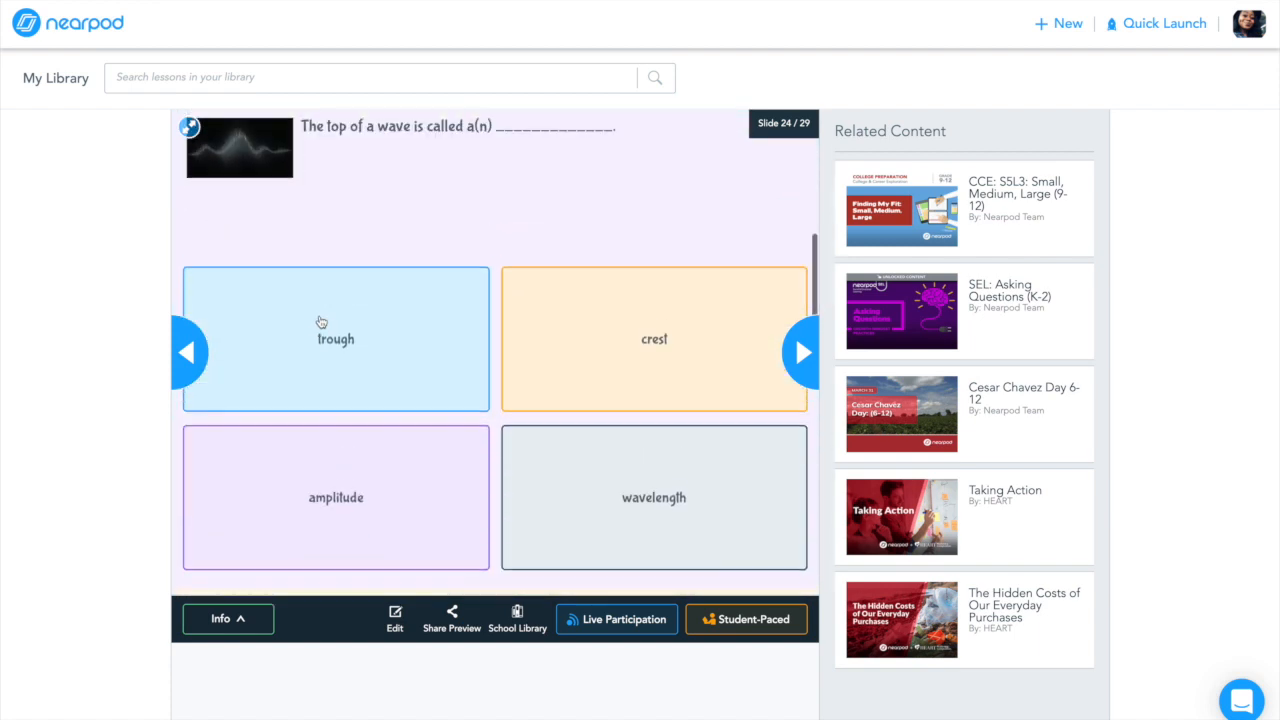
drag(652, 244, 302, 237)
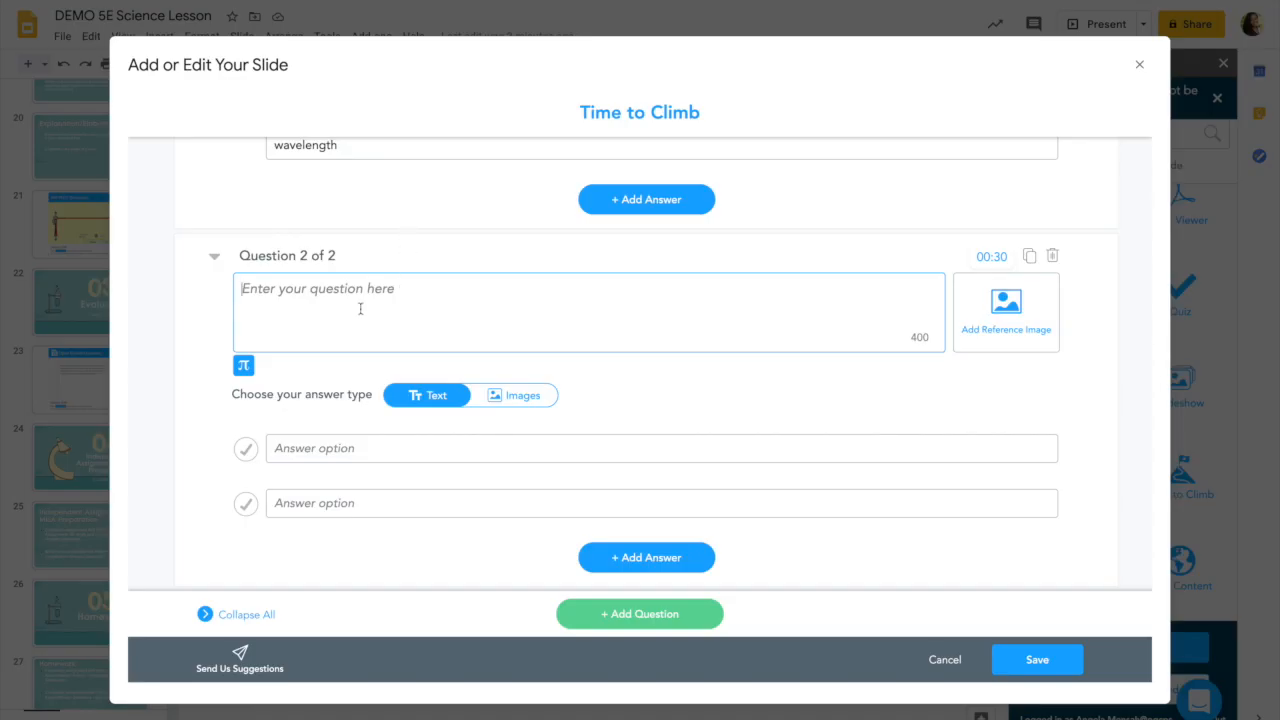
text(The top of a wave is called a(n) _____________.)
Step: Enter "crest" and "trough" as the first two answer options of question 2
scroll(381, 389, up, 2)
scroll(382, 388, up, 1)
scroll(382, 387, down, 3)
click(337, 447)
text(crest)
click(337, 502)
text(trough)
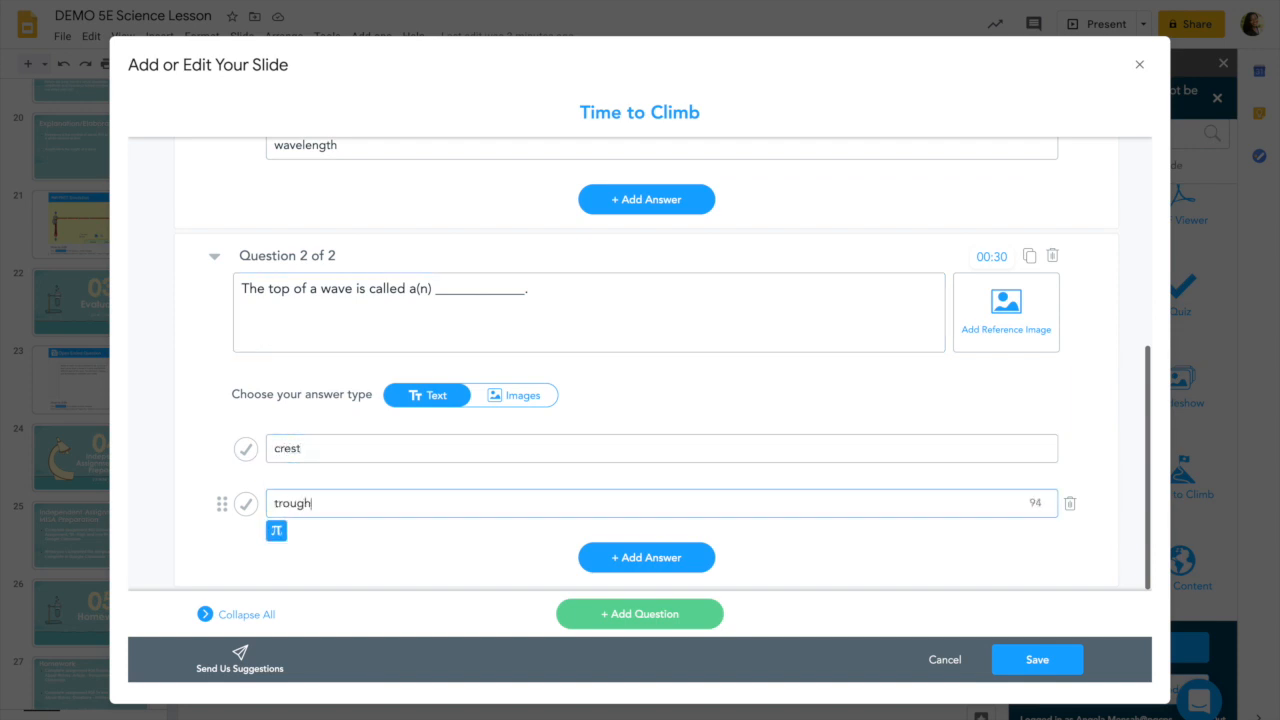
Step: Add "amplitude" and "wavelength" as further answers to question 2 and mark "crest" as correct
click(629, 563)
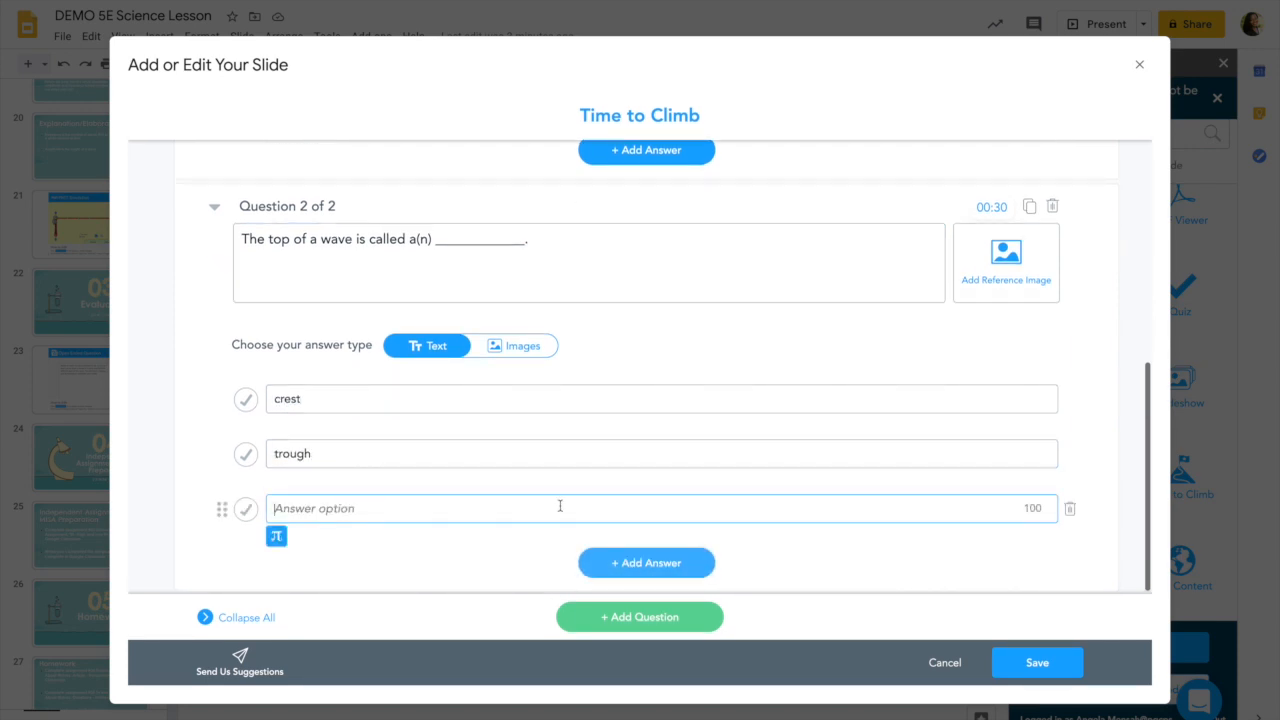
scroll(511, 502, up, 2)
scroll(511, 502, down, 2)
text(amplitude)
click(672, 563)
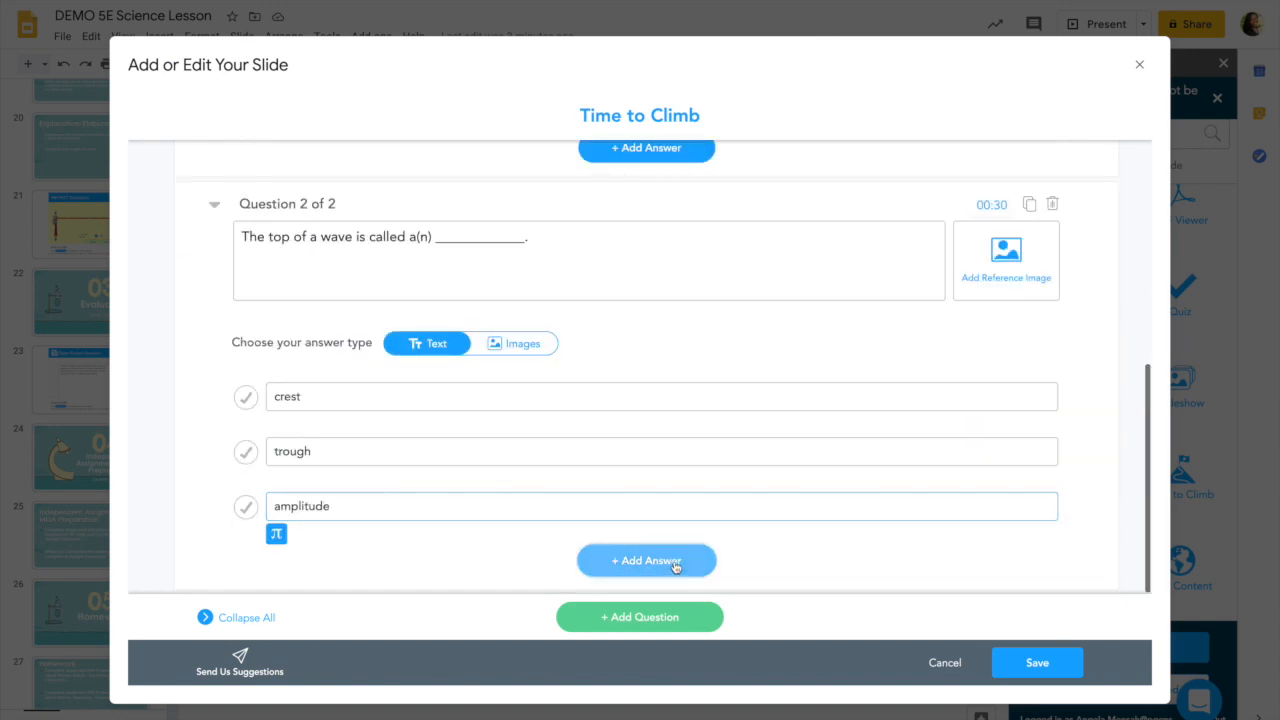
text(wavelength)
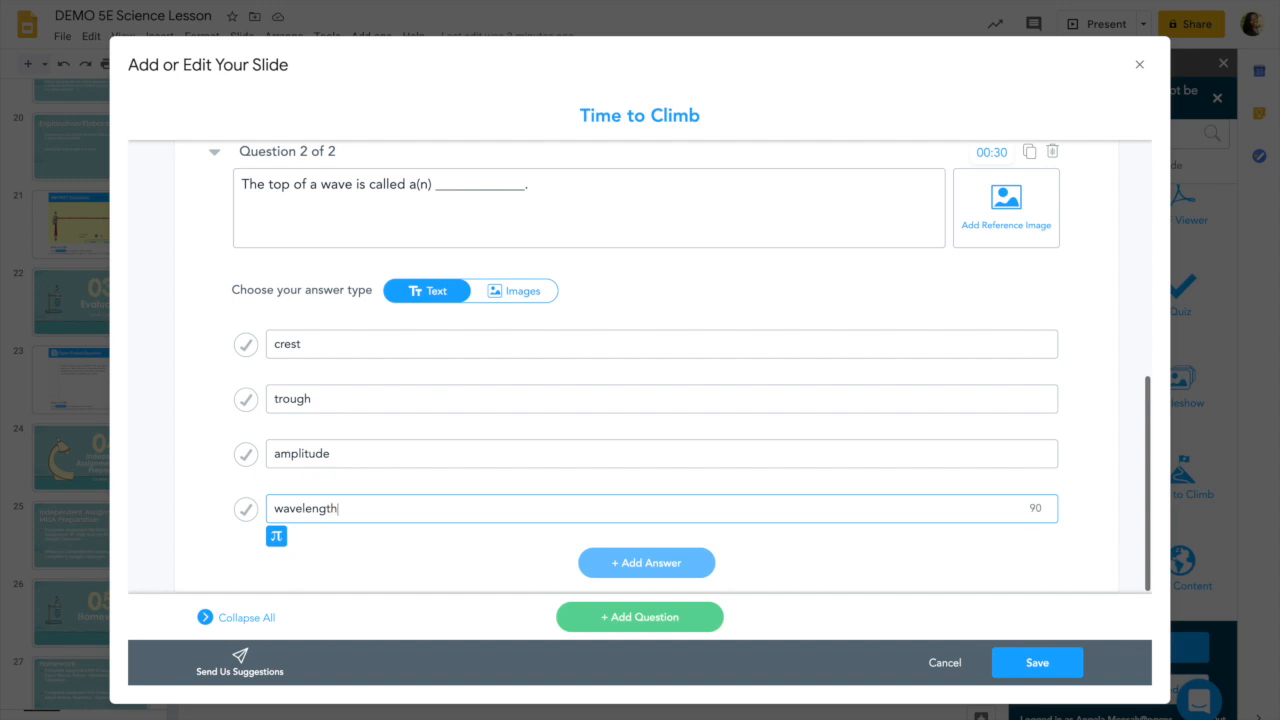
scroll(440, 425, up, 1)
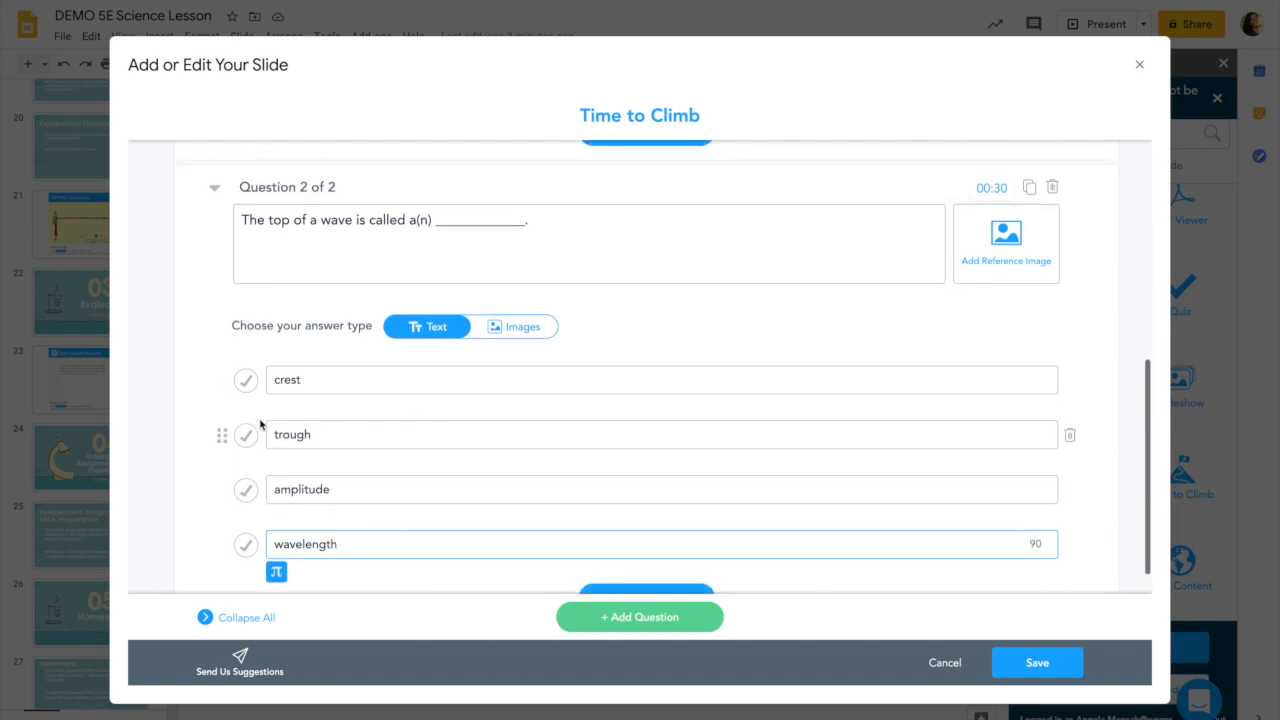
click(247, 381)
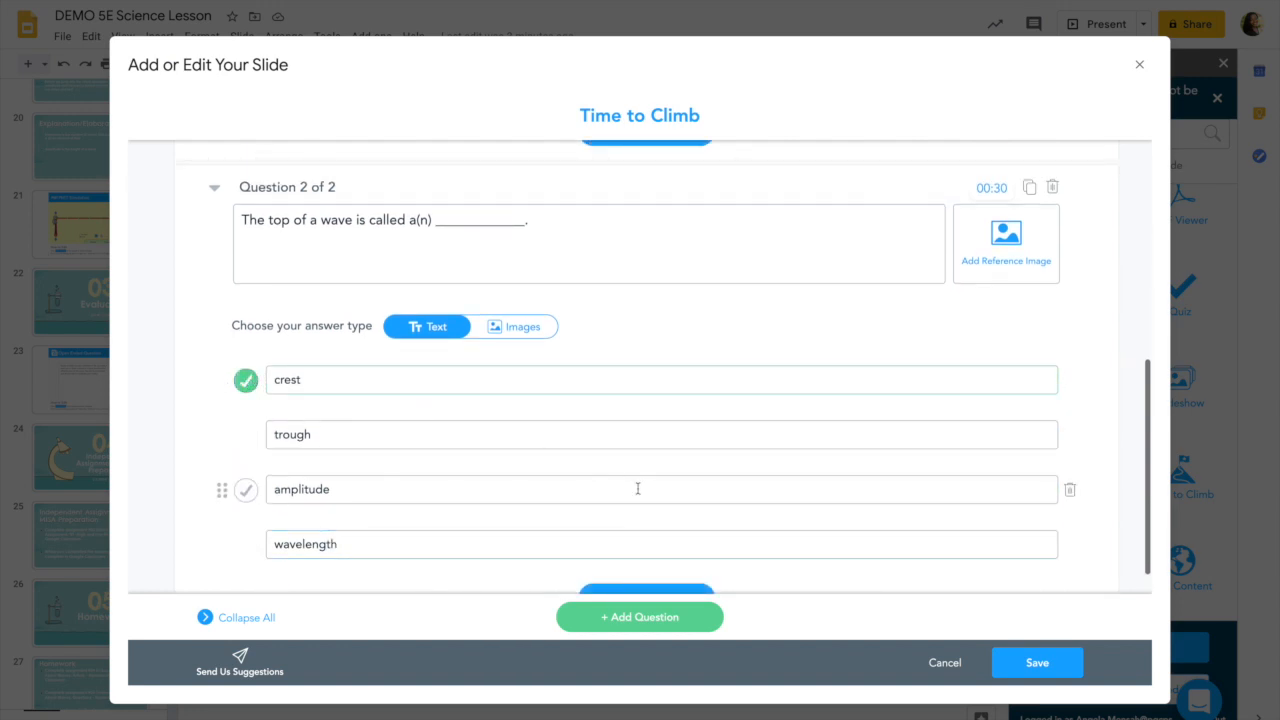
Step: Save the Time to Climb slide, then save the whole lesson to the Nearpod library
scroll(637, 488, down, 1)
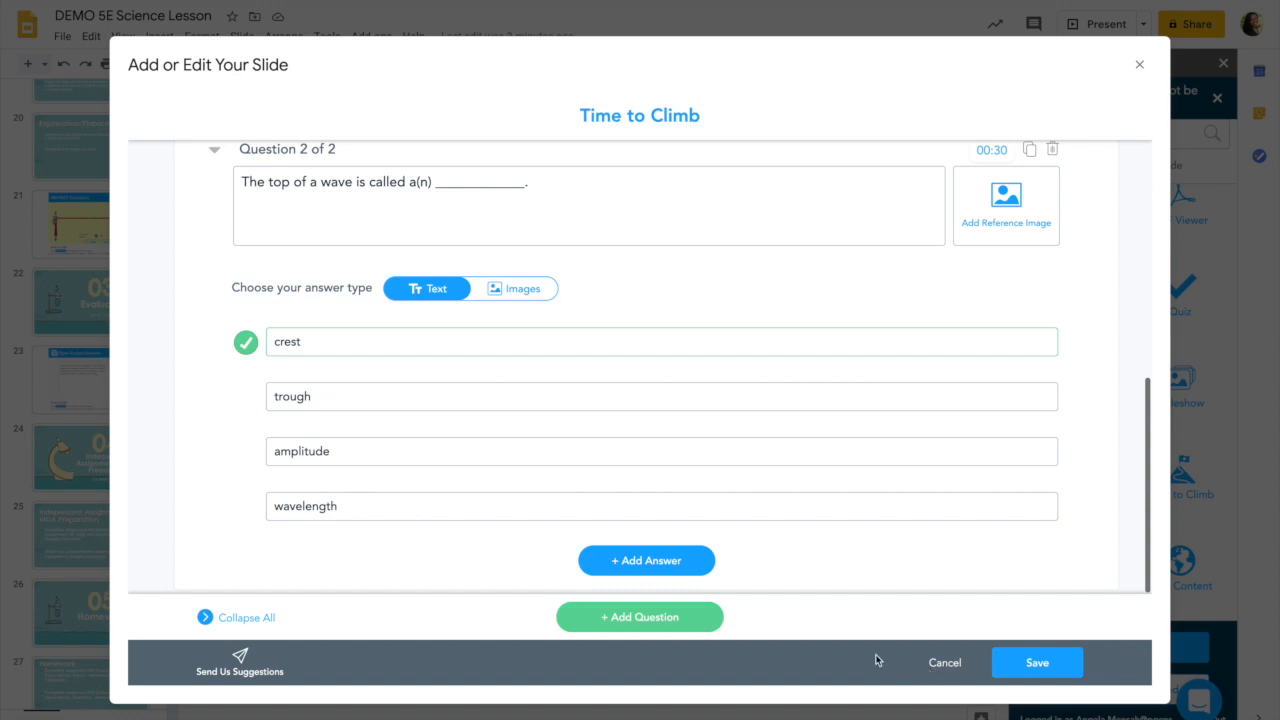
click(1065, 665)
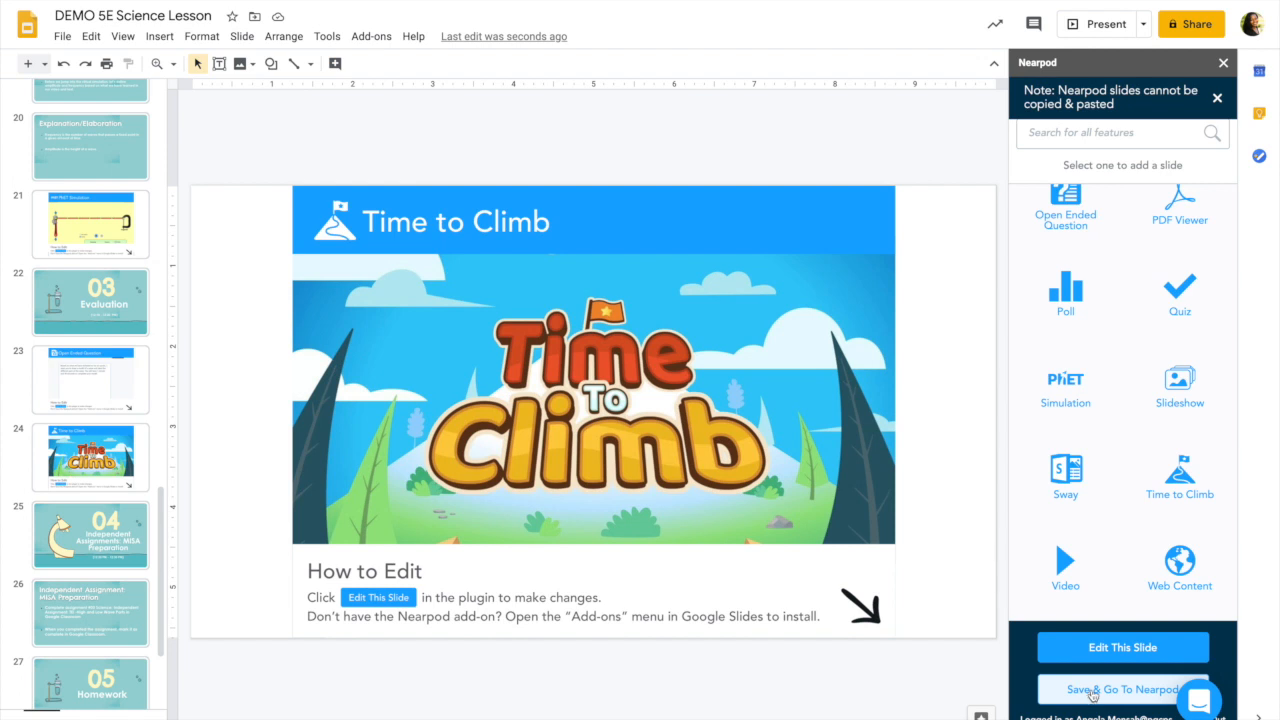
click(1092, 690)
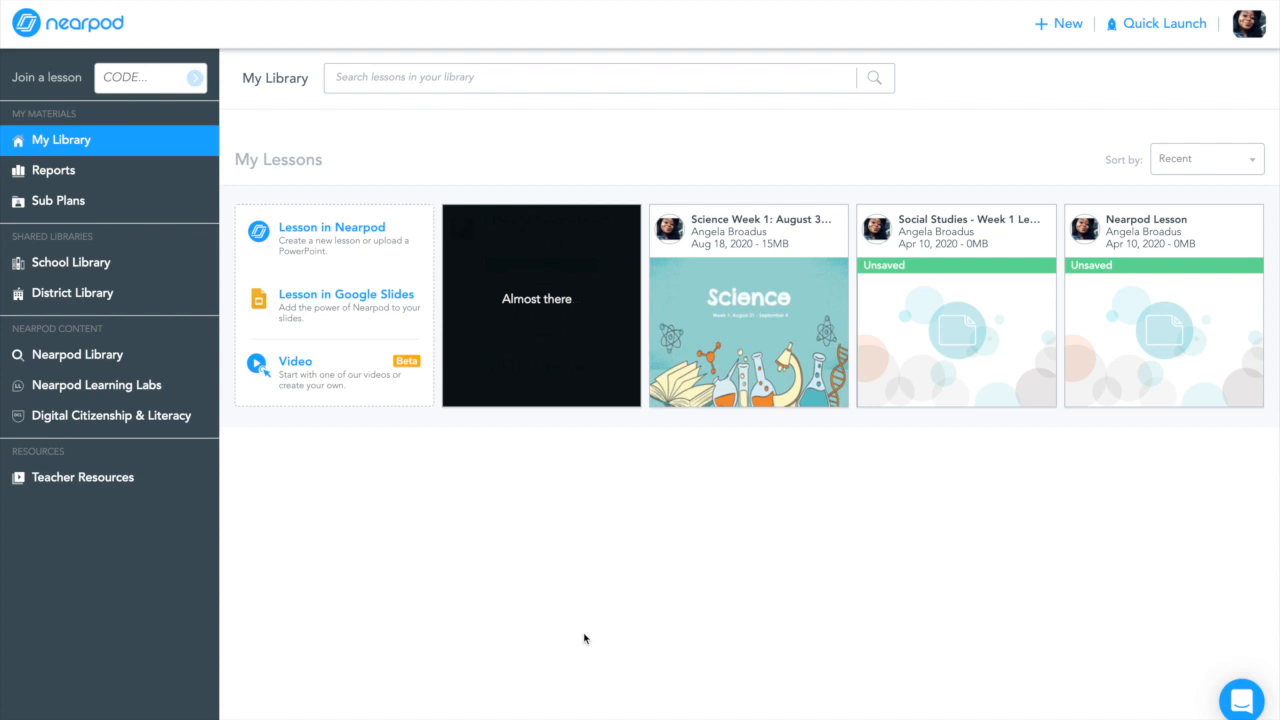
Step: Examine the Open Ended, Draw It and Fill the Blanks results in the 2020-8-5 10:44 pm session report for Science Week 1
click(57, 173)
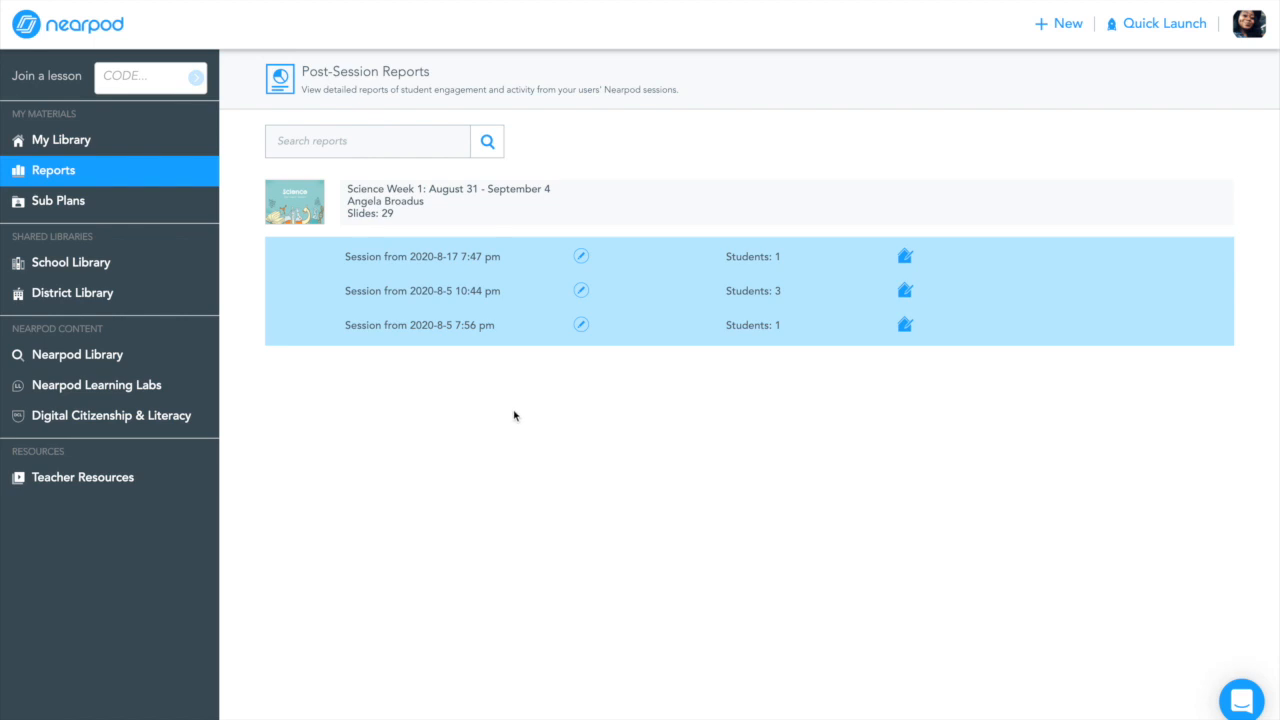
click(477, 291)
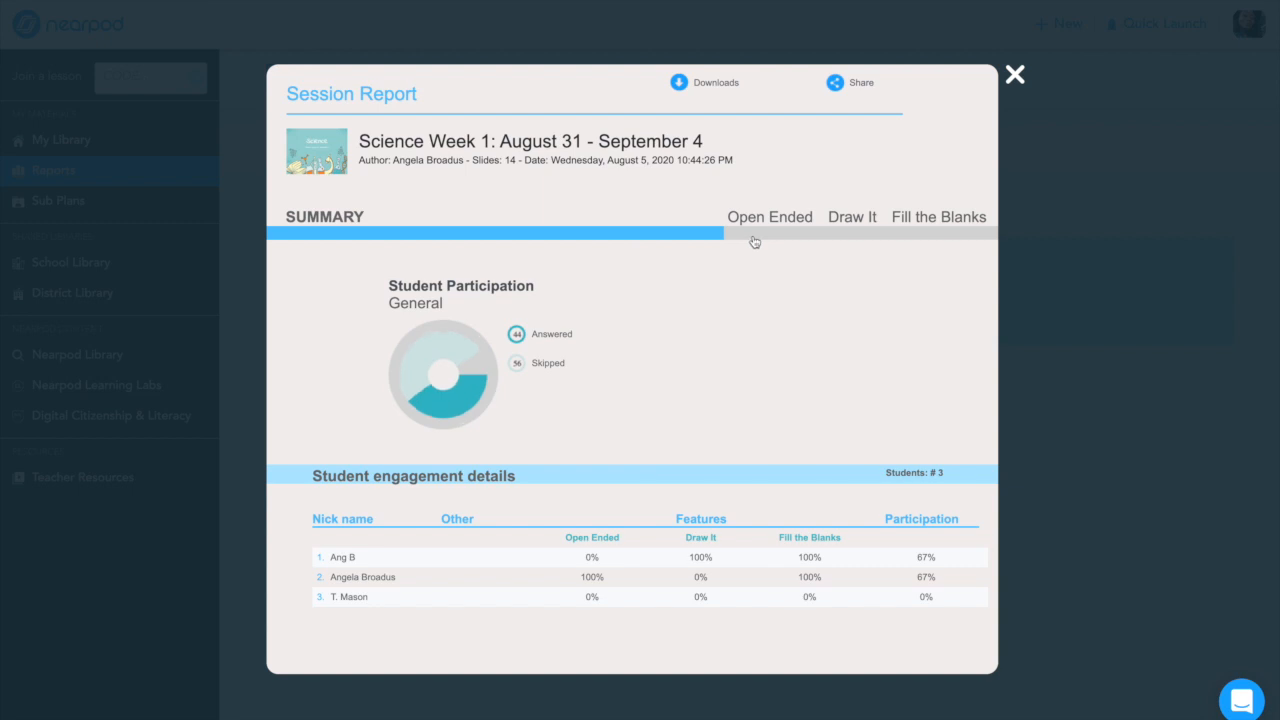
click(757, 236)
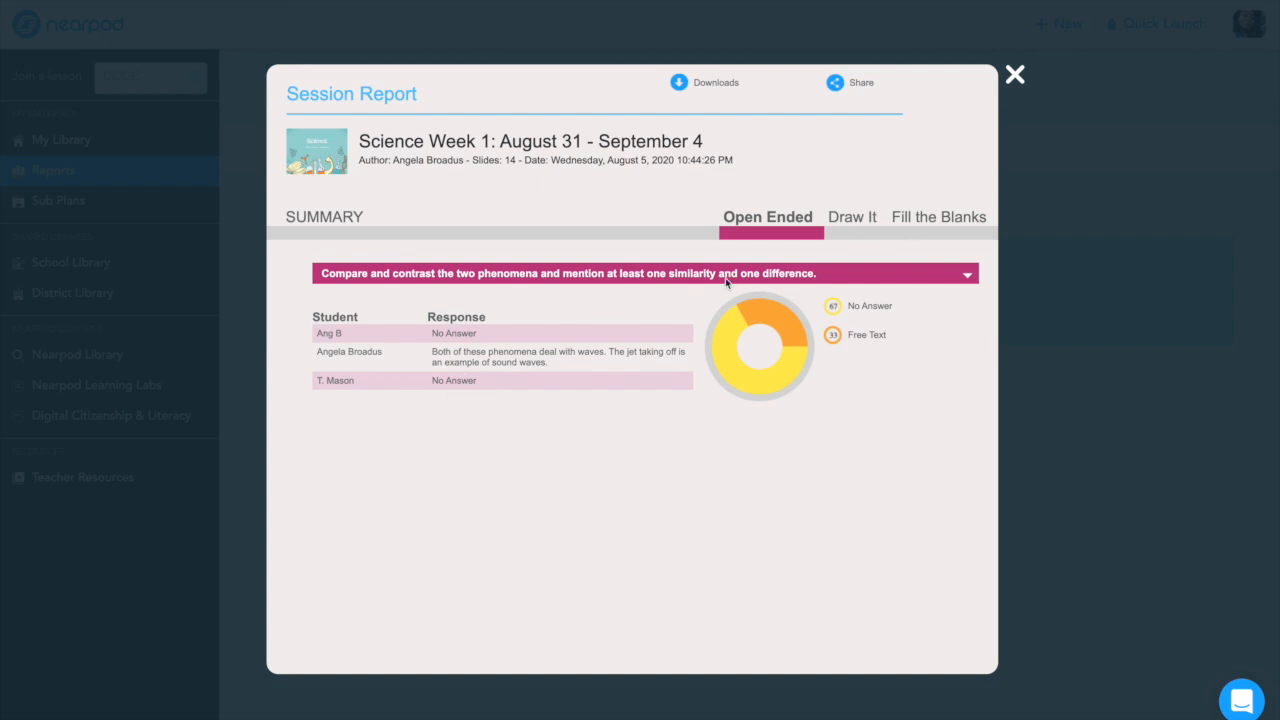
click(856, 230)
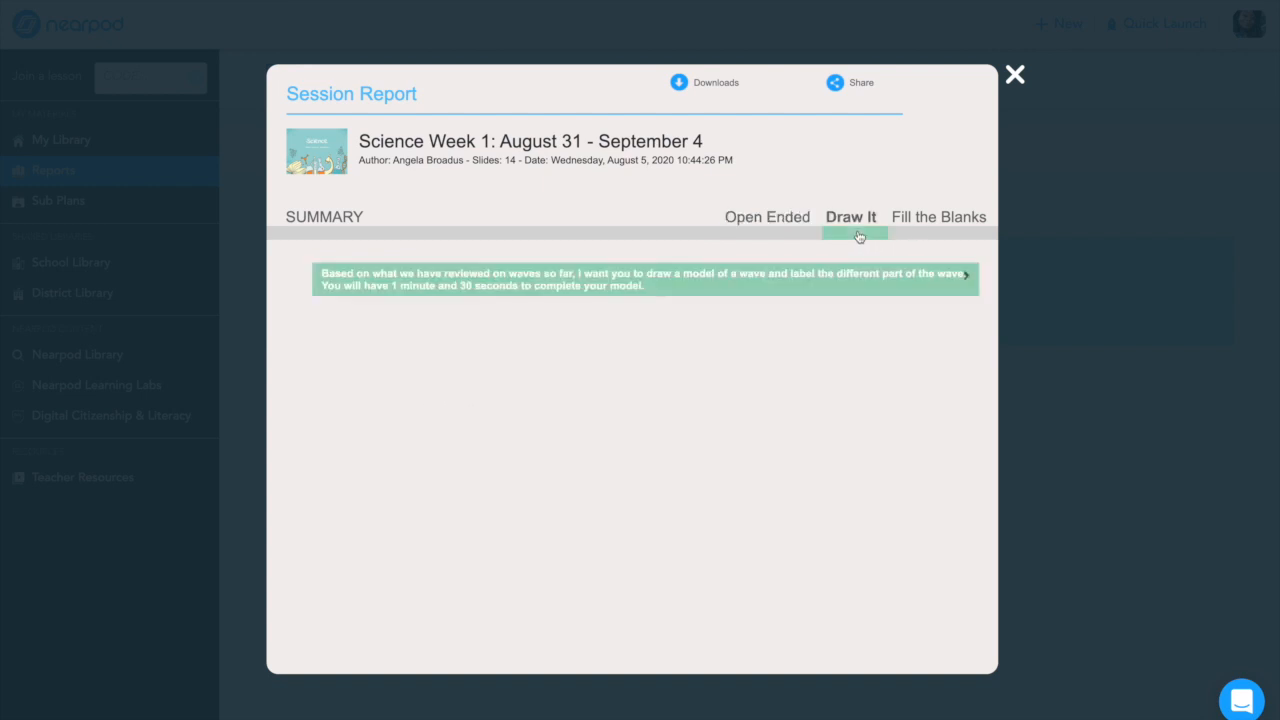
click(965, 287)
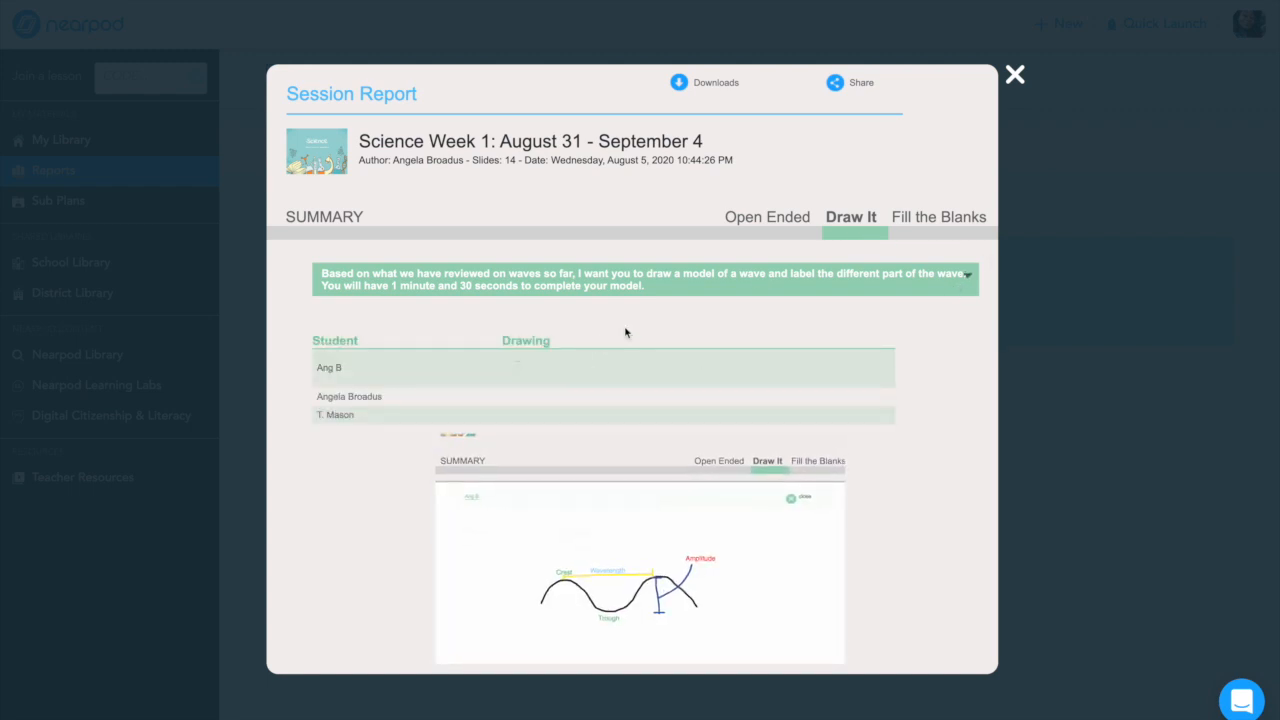
click(930, 235)
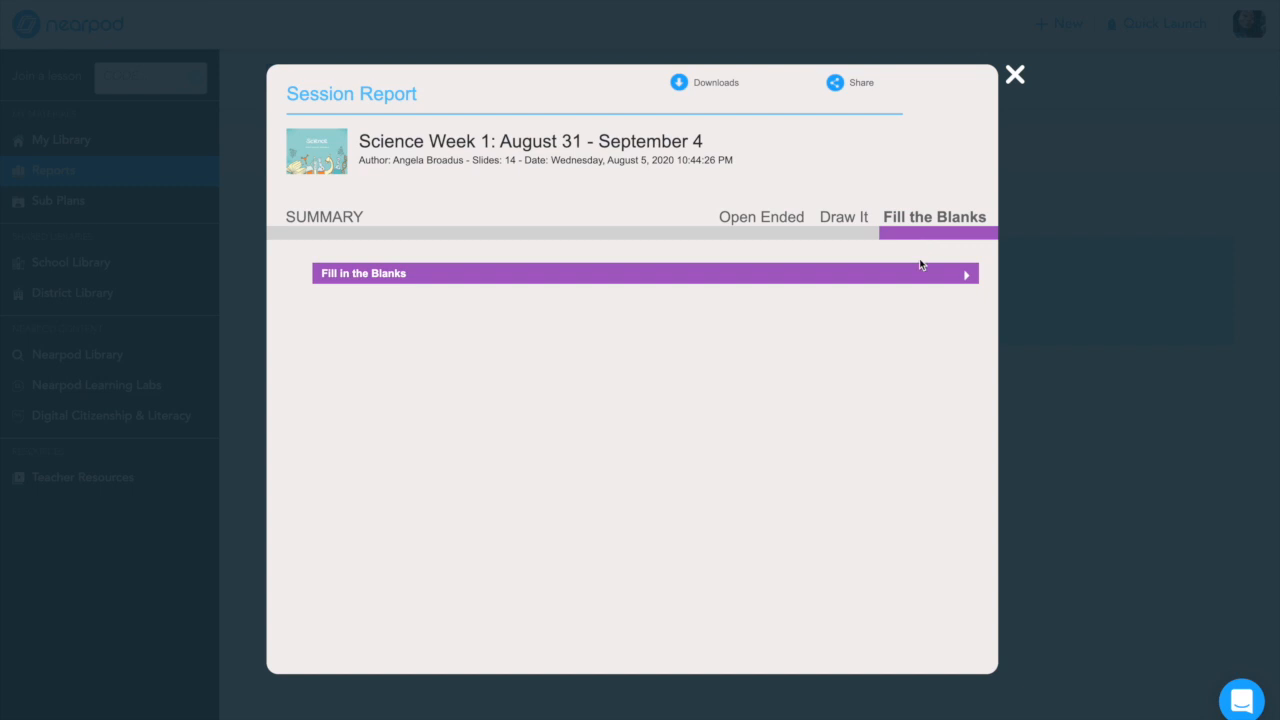
click(962, 276)
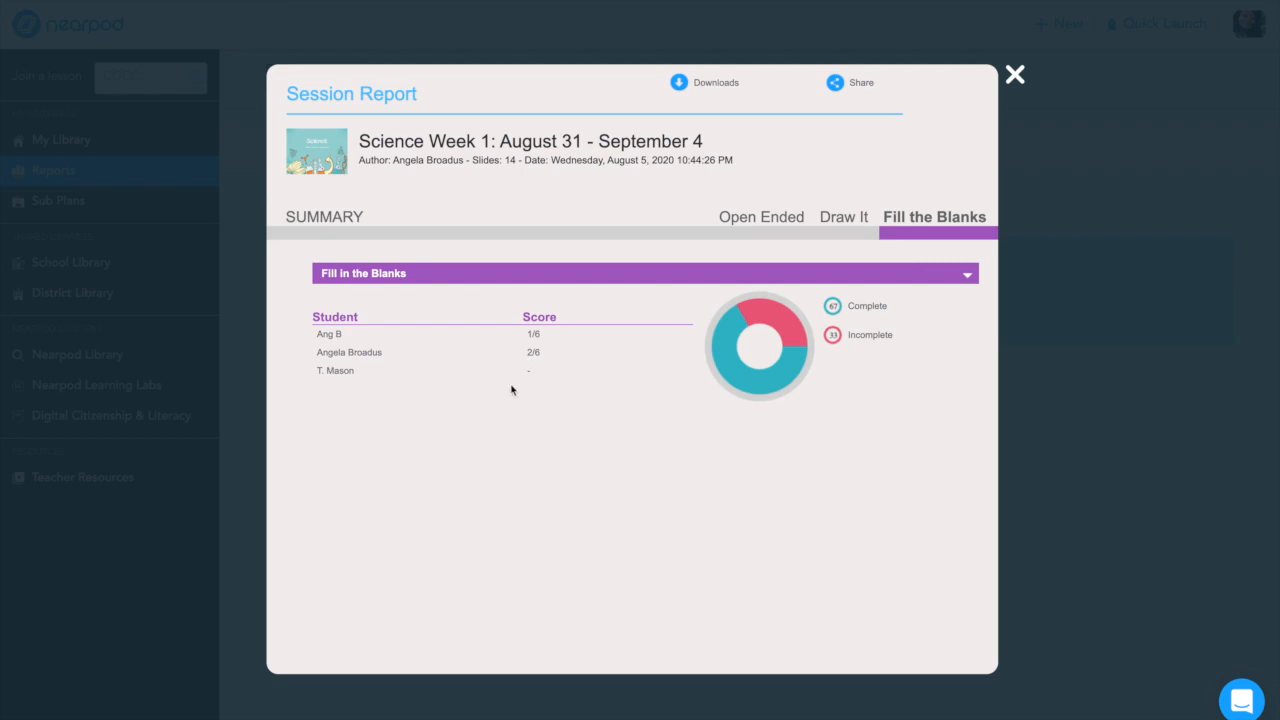
key(Escape)
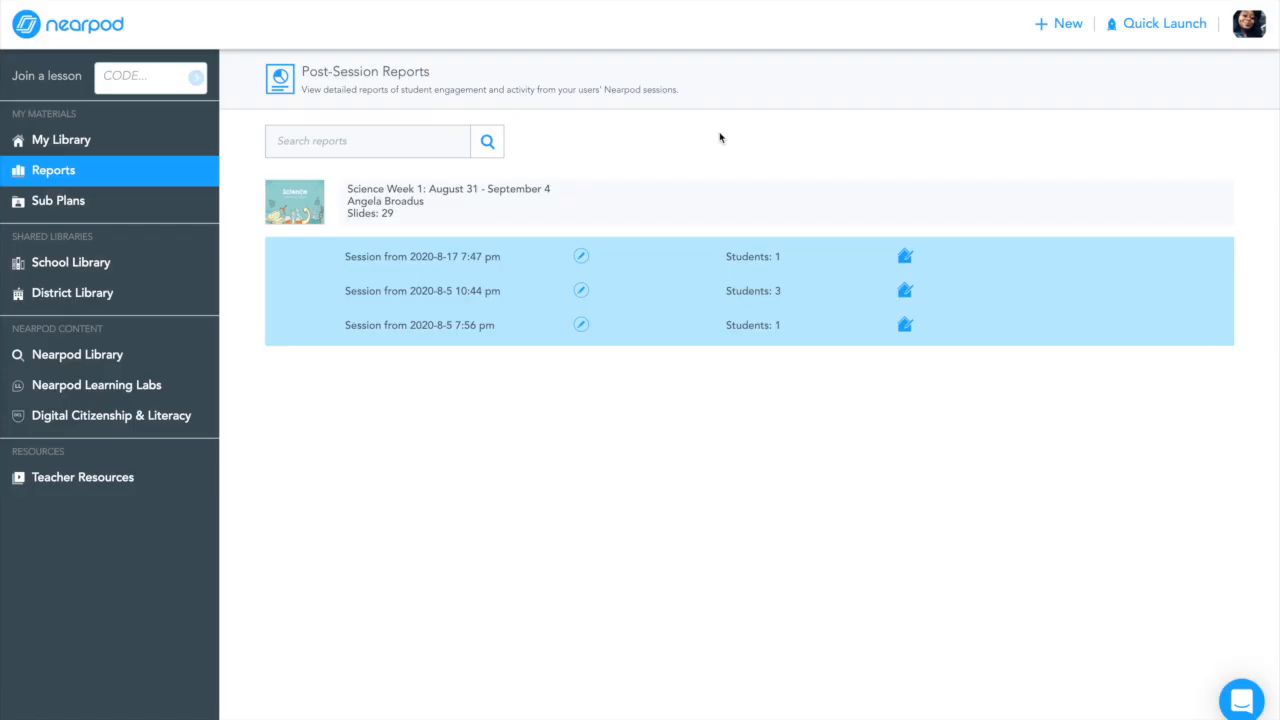